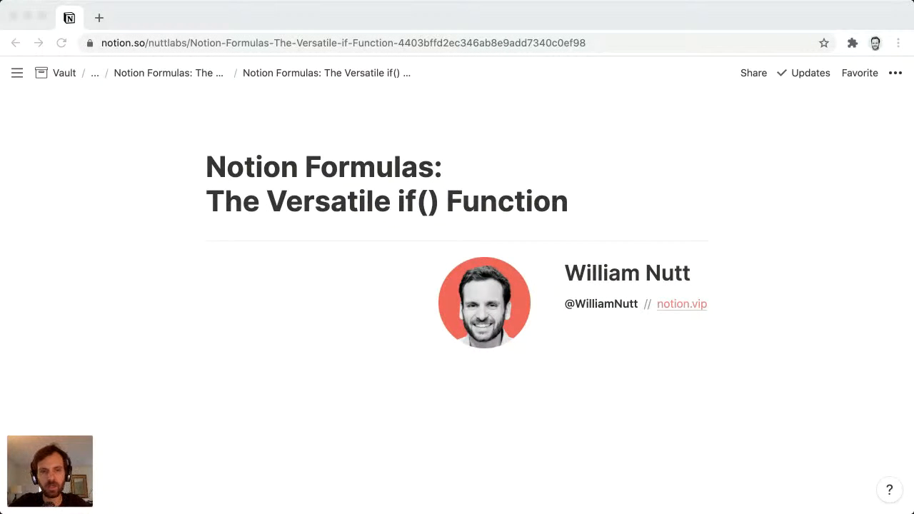
- Set the Status formula in the Exam X Grades table to the comparison 2 < 3
{"action": "left_click", "coordinate": [570, 123]}
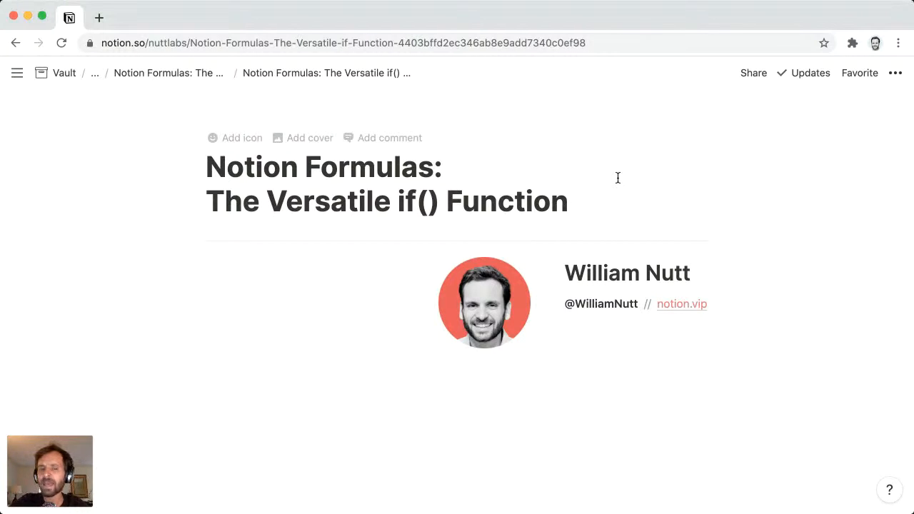
{"action": "scroll", "coordinate": [617, 177], "scroll_direction": "down", "scroll_amount": 5}
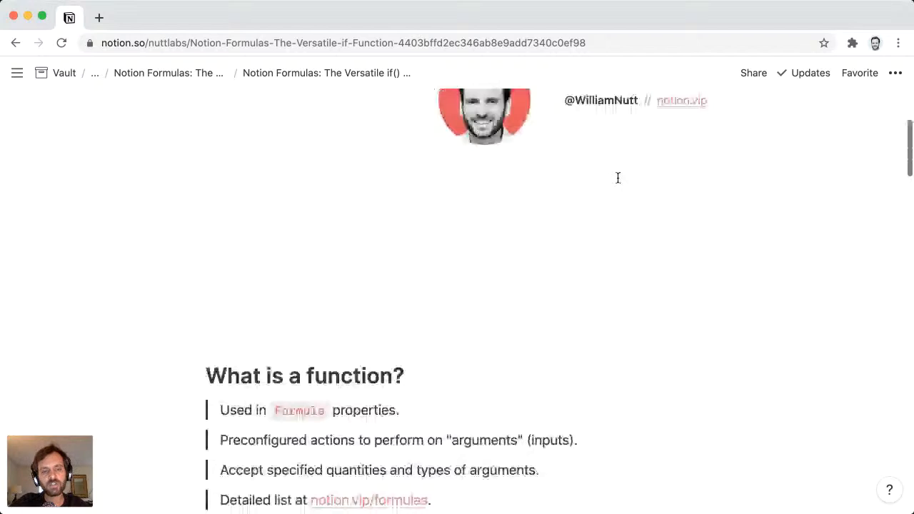
{"action": "scroll", "coordinate": [618, 178], "scroll_direction": "down", "scroll_amount": 3}
{"action": "scroll", "coordinate": [617, 178], "scroll_direction": "down", "scroll_amount": 2}
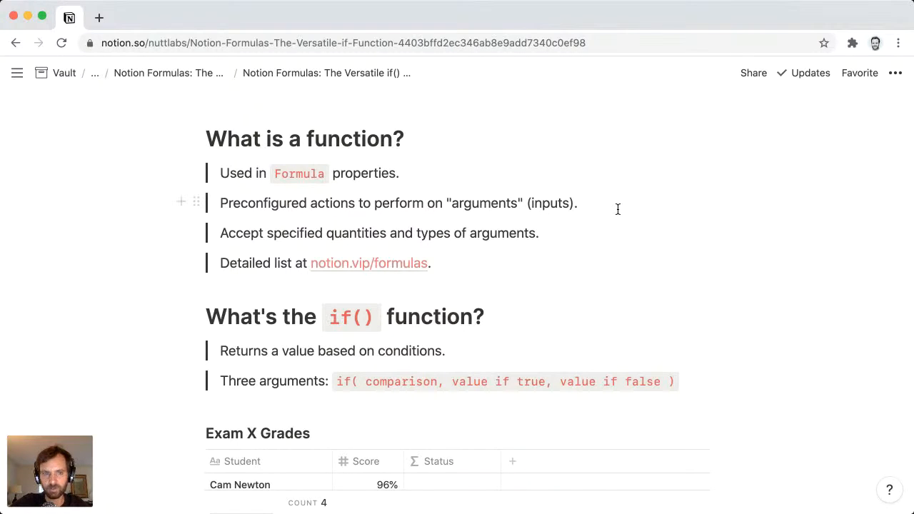
{"action": "scroll", "coordinate": [617, 237], "scroll_direction": "down", "scroll_amount": 2}
{"action": "scroll", "coordinate": [616, 237], "scroll_direction": "down", "scroll_amount": 4}
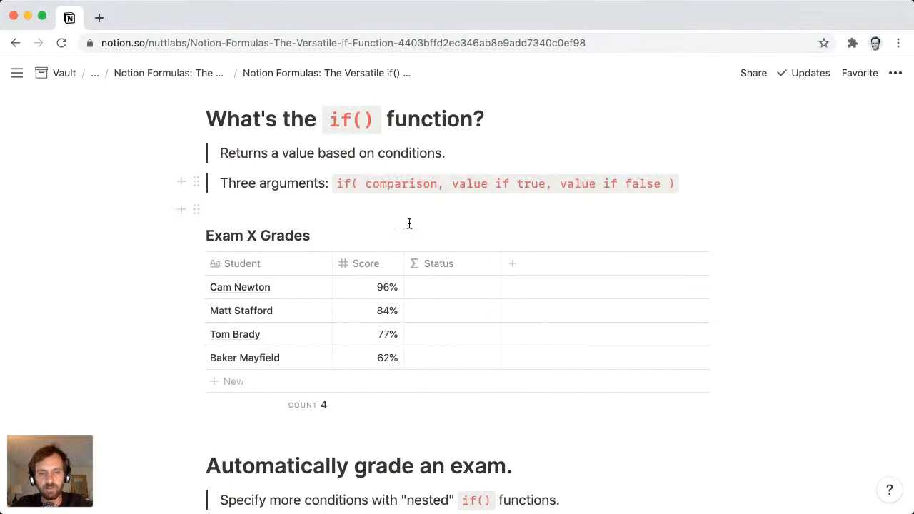
{"action": "left_click", "coordinate": [446, 288]}
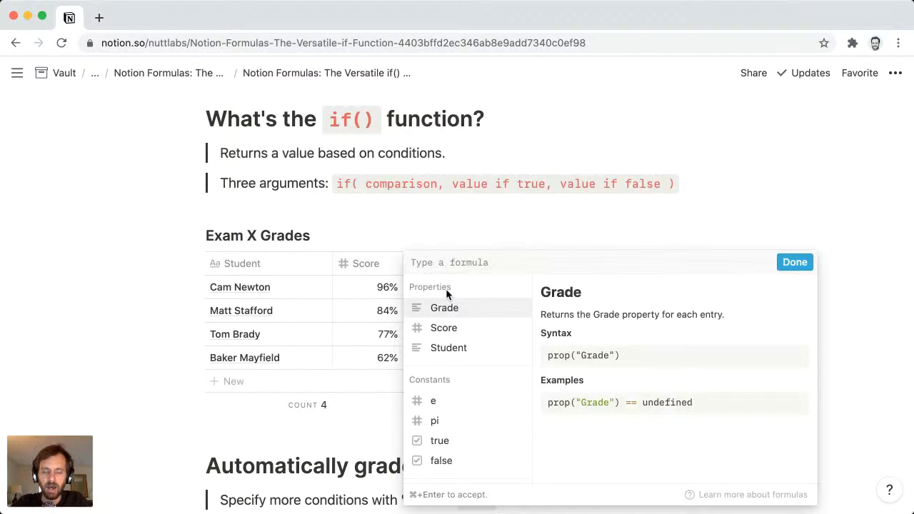
{"action": "type", "text": "2 < 3"}
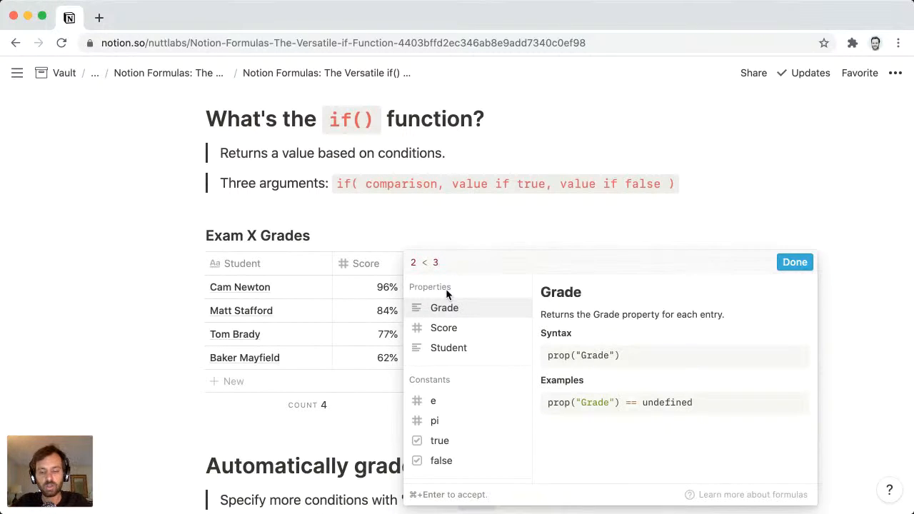
{"action": "key", "text": "super+Return"}
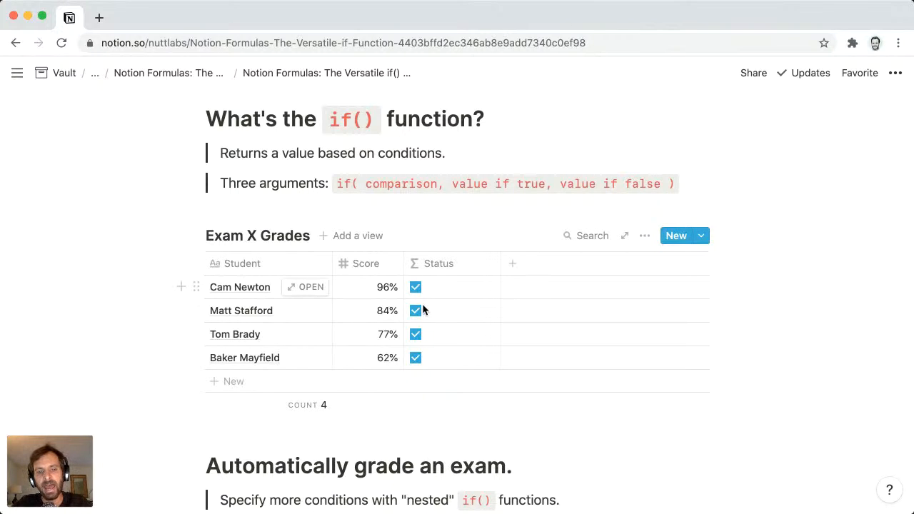
- Change the comparison in the Status formula to 2 > 3
{"action": "left_click", "coordinate": [433, 291]}
{"action": "left_click", "coordinate": [431, 263]}
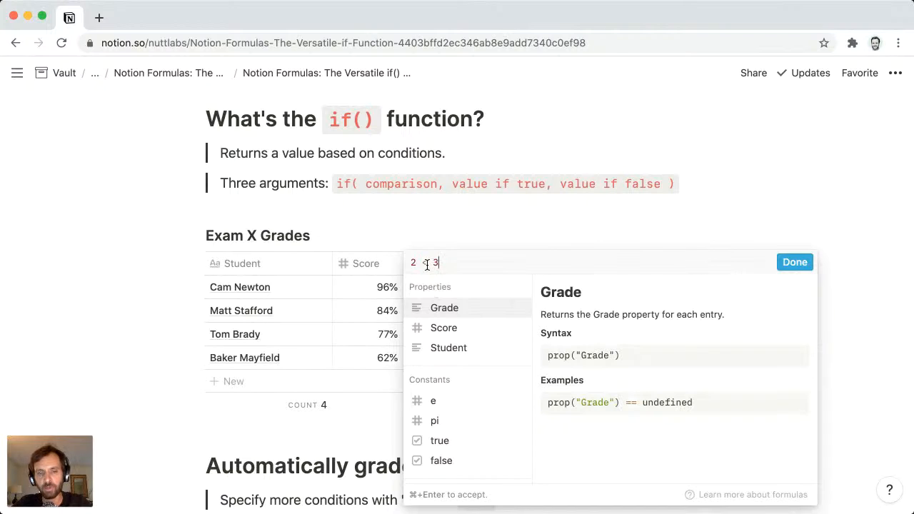
{"action": "key", "text": "BackSpace"}
{"action": "type", "text": ">"}
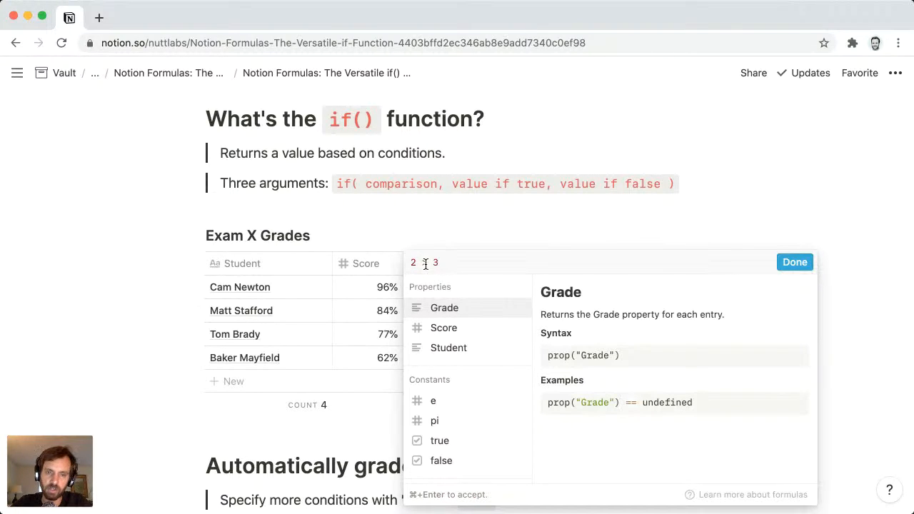
{"action": "key", "text": "super+Return"}
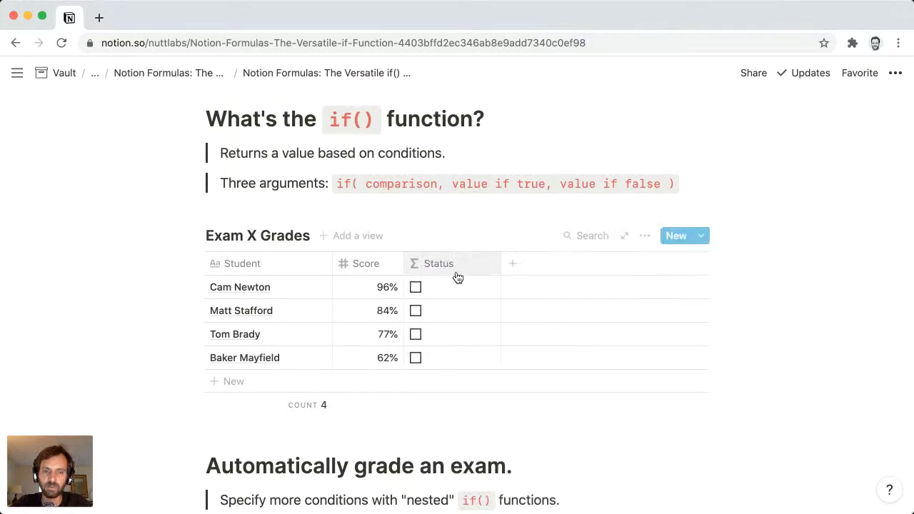
- Wrap the Status comparison in an if() function so the formula reads if(2 > 3, "Yes", "No")
{"action": "left_click", "coordinate": [434, 286]}
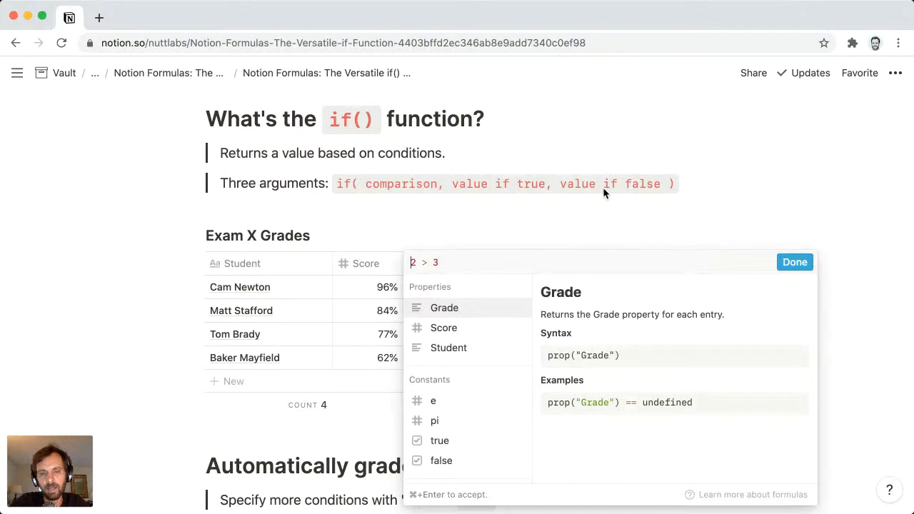
{"action": "type", "text": "f("}
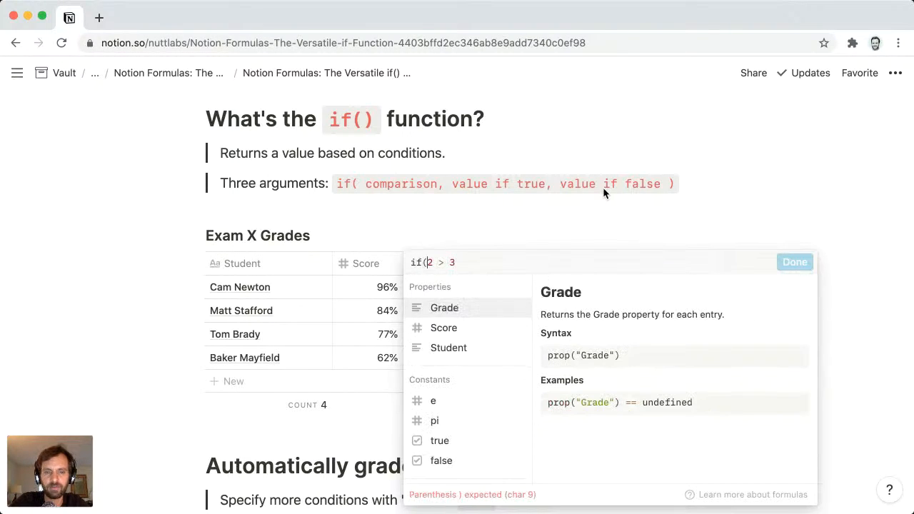
{"action": "key", "text": "Right"}
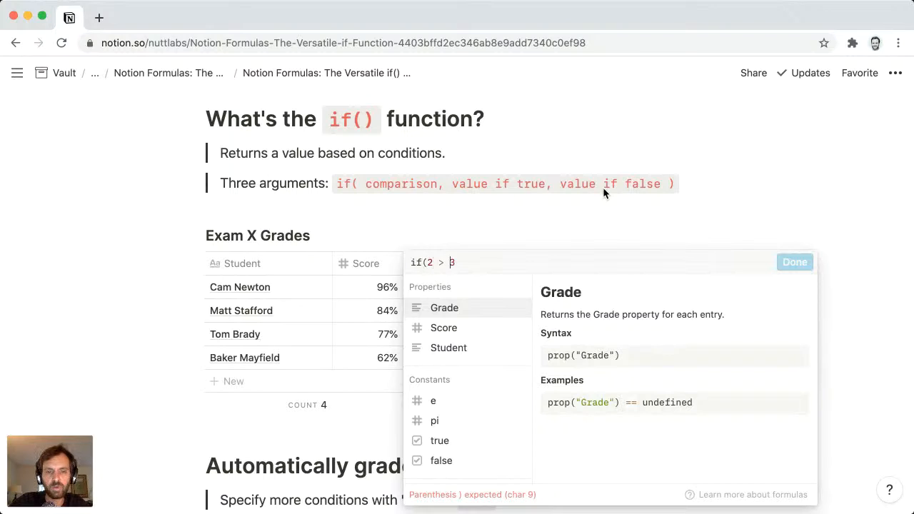
{"action": "type", "text": ", \""}
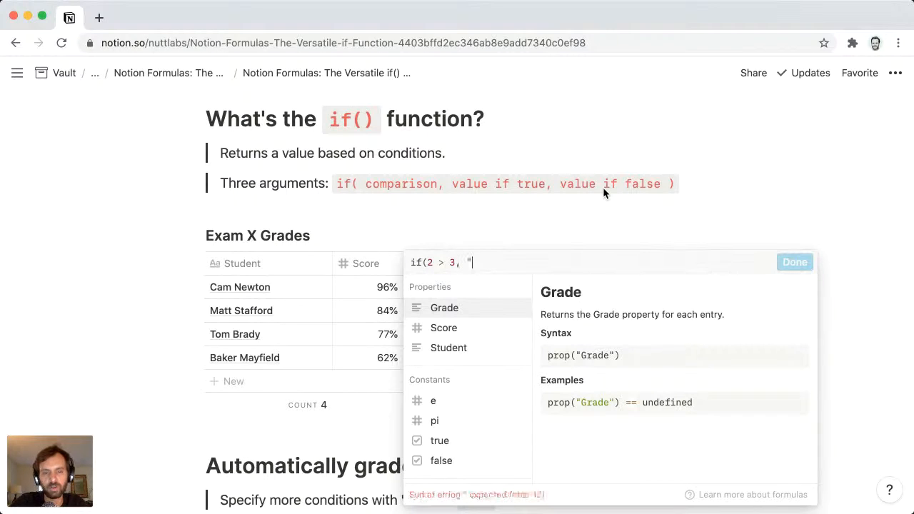
{"action": "type", "text": "Yes"}
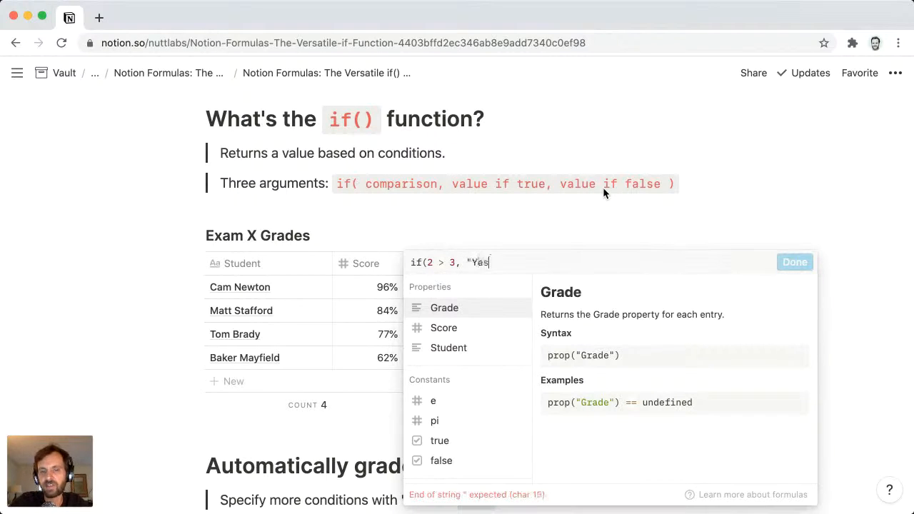
{"action": "type", "text": "\", "}
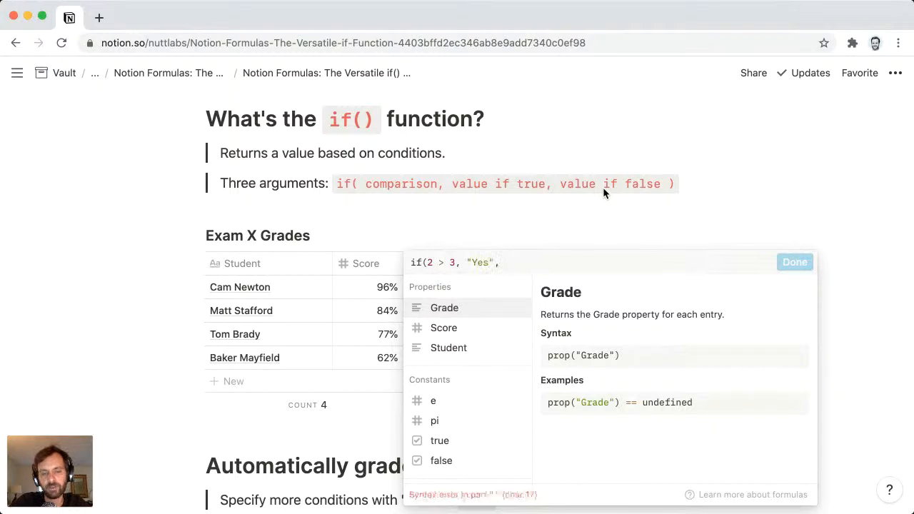
{"action": "type", "text": "\""}
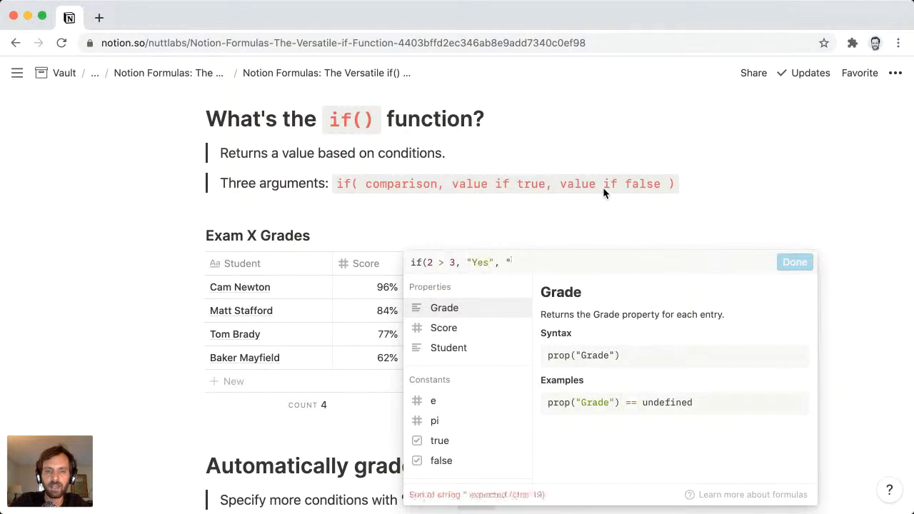
{"action": "type", "text": "No\")"}
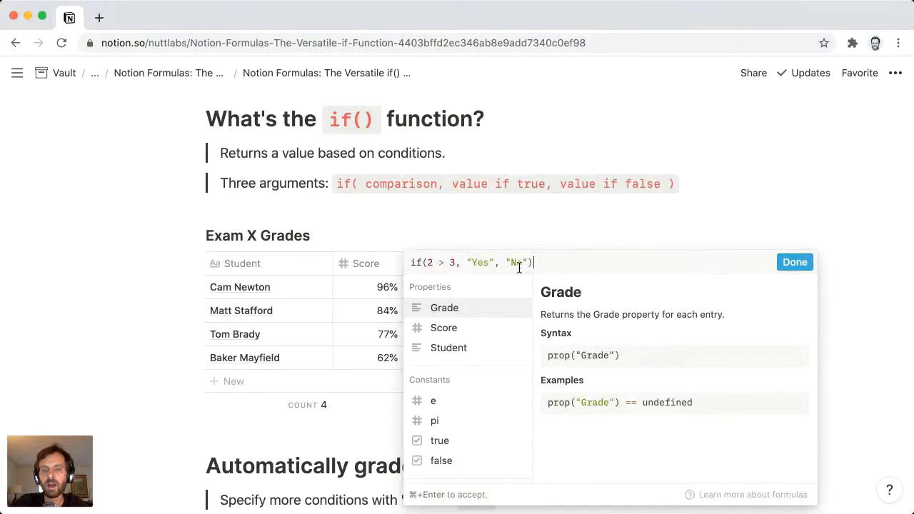
{"action": "key", "text": "super+Return"}
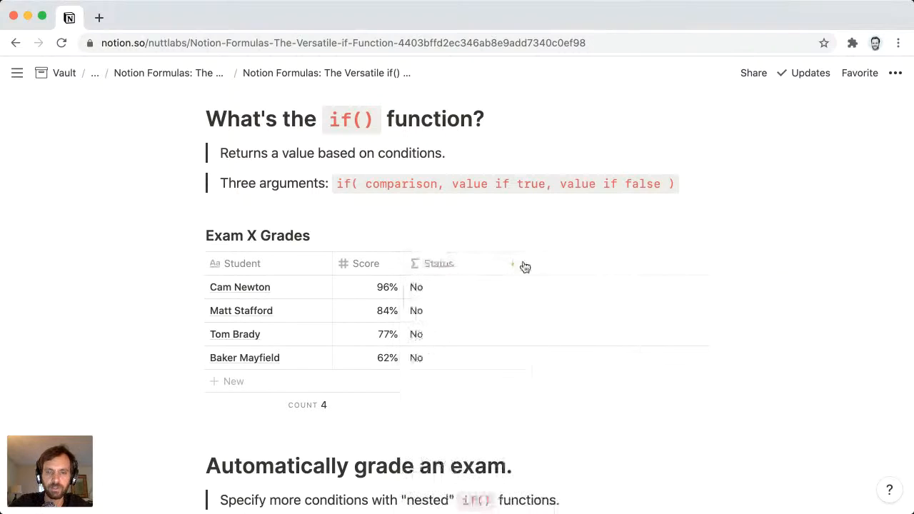
{"action": "left_click", "coordinate": [433, 286]}
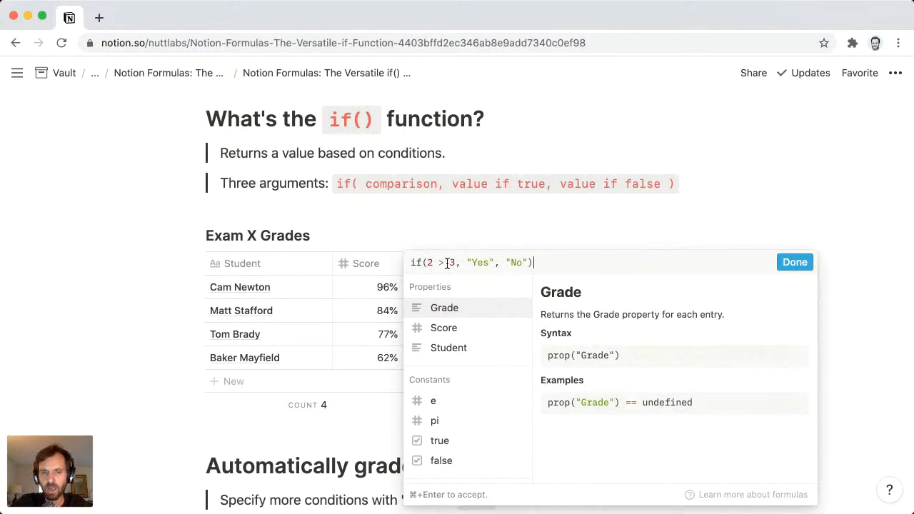
{"action": "key", "text": "Escape"}
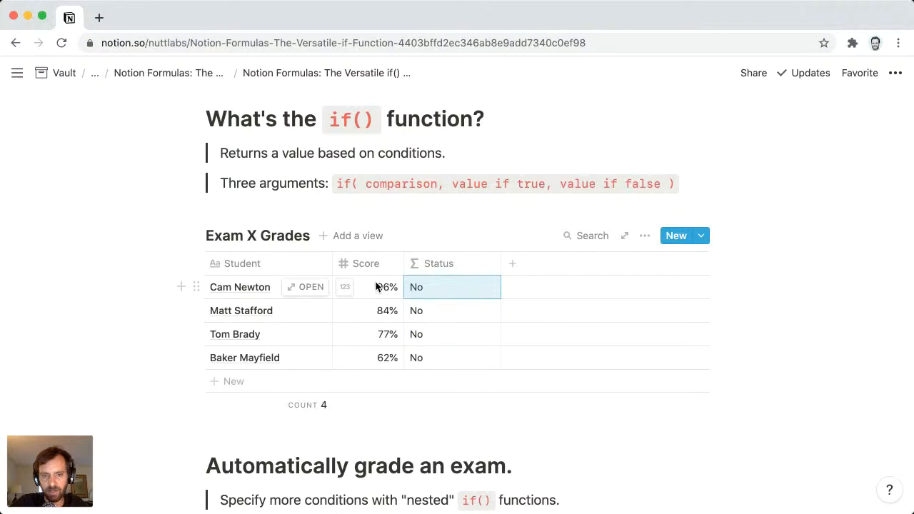
{"action": "left_click", "coordinate": [459, 287]}
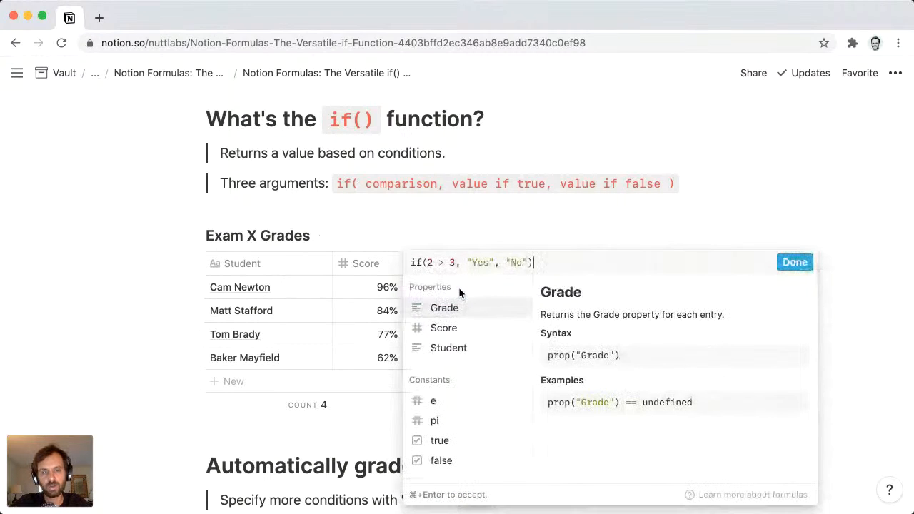
{"action": "key", "text": "super+a"}
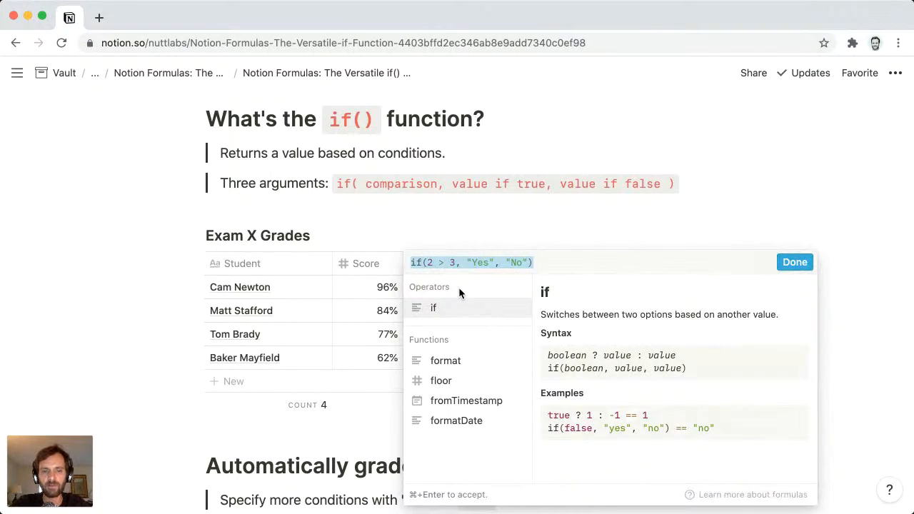
{"action": "key", "text": "BackSpace"}
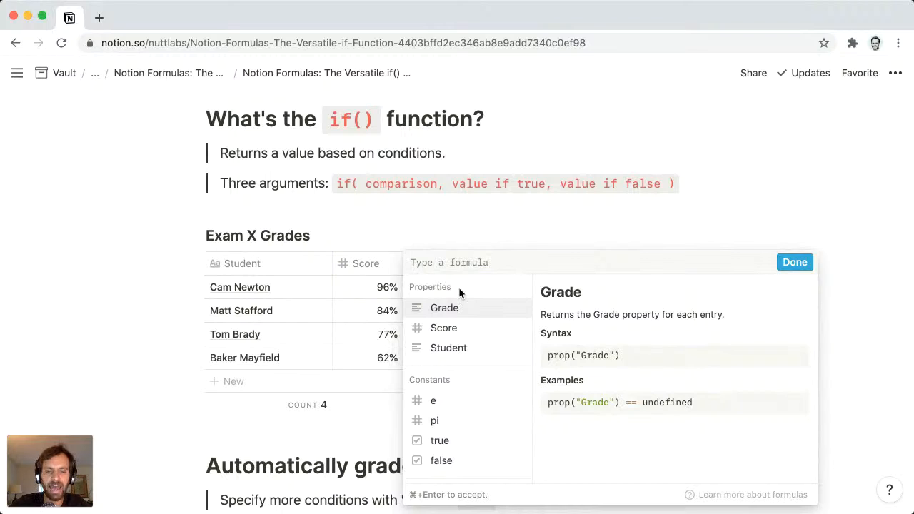
{"action": "key", "text": "Escape"}
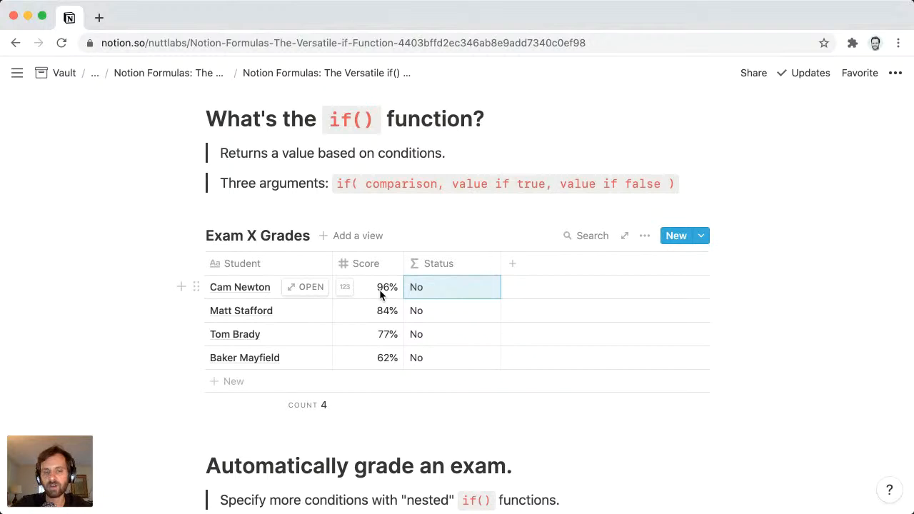
- Replace the Status formula in the Exam X Grades table with if( prop("Score") >= .7, "Pass", "Fail")
{"action": "left_click", "coordinate": [430, 285]}
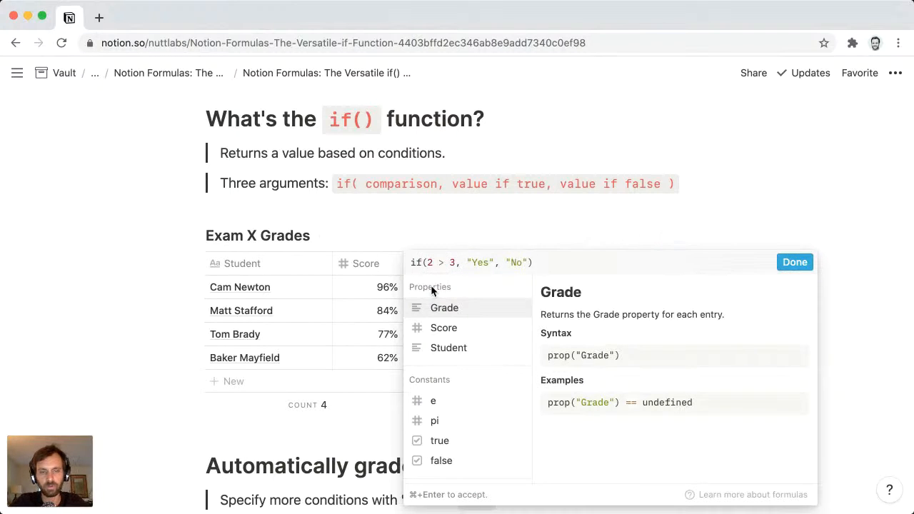
{"action": "key", "text": "ctrl+a"}
{"action": "type", "text": "if("}
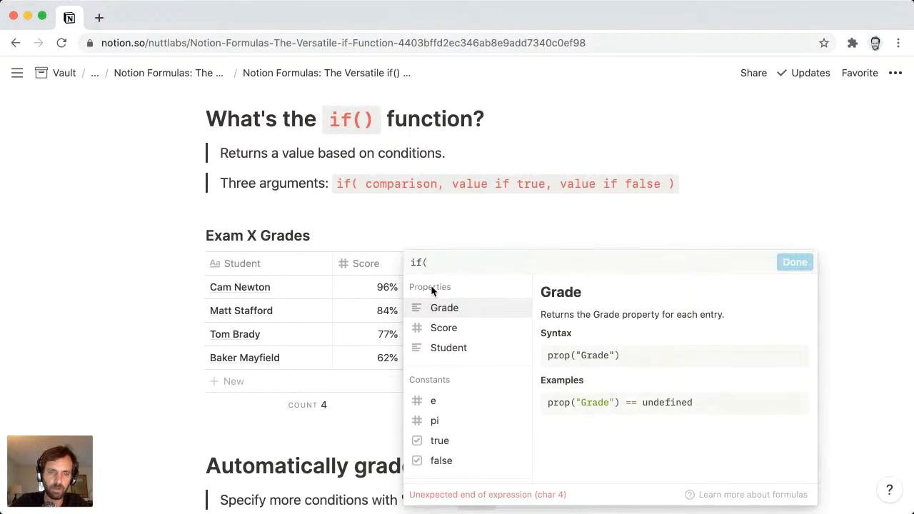
{"action": "type", "text": " p"}
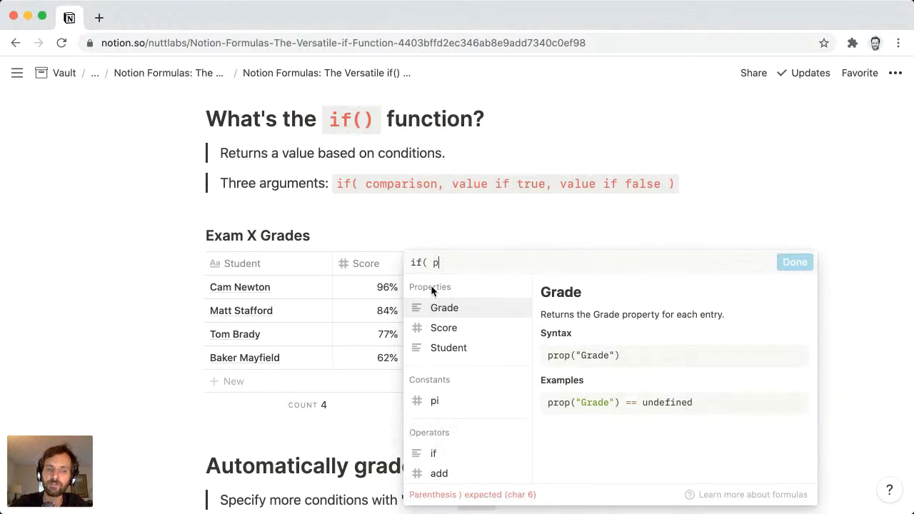
{"action": "type", "text": "rop(\"Score\")"}
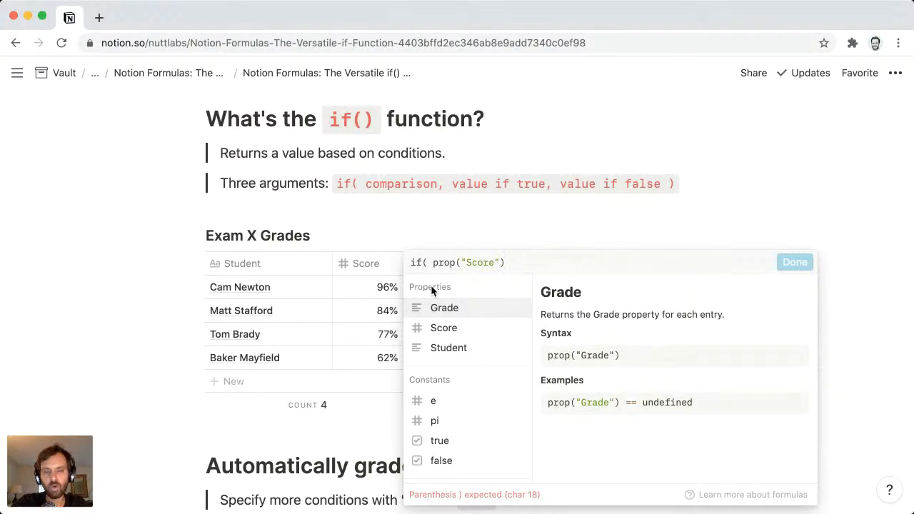
{"action": "type", "text": ">"}
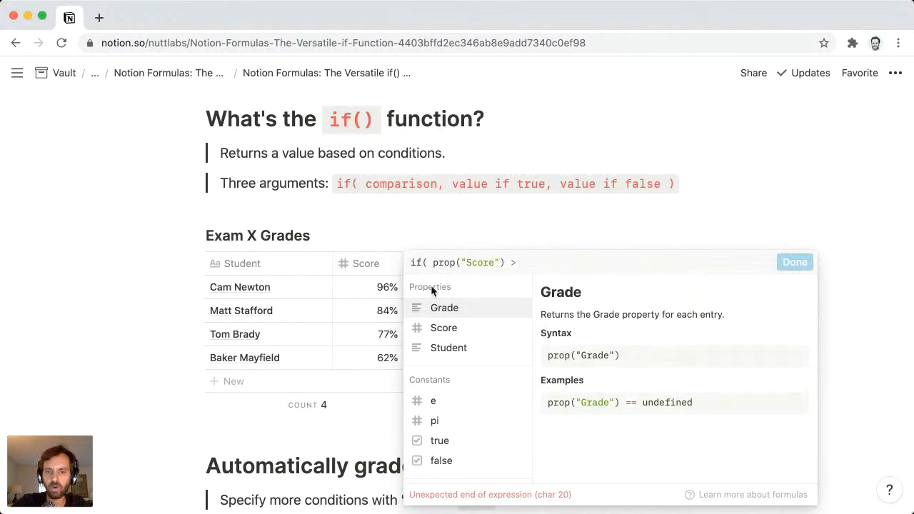
{"action": "type", "text": "= ."}
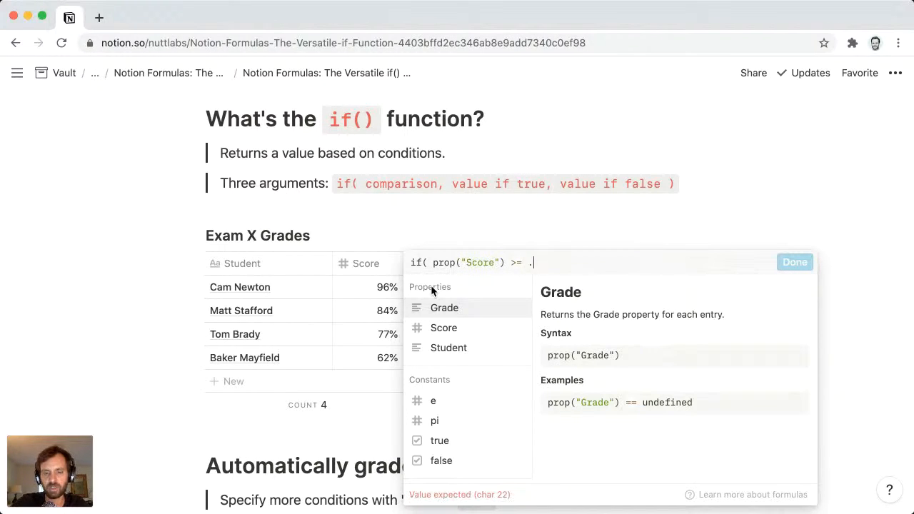
{"action": "type", "text": "7"}
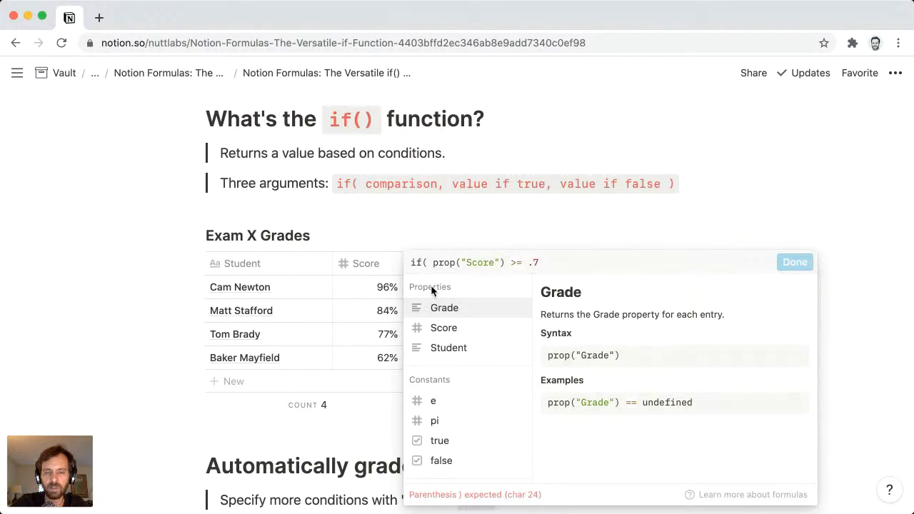
{"action": "type", "text": ", "}
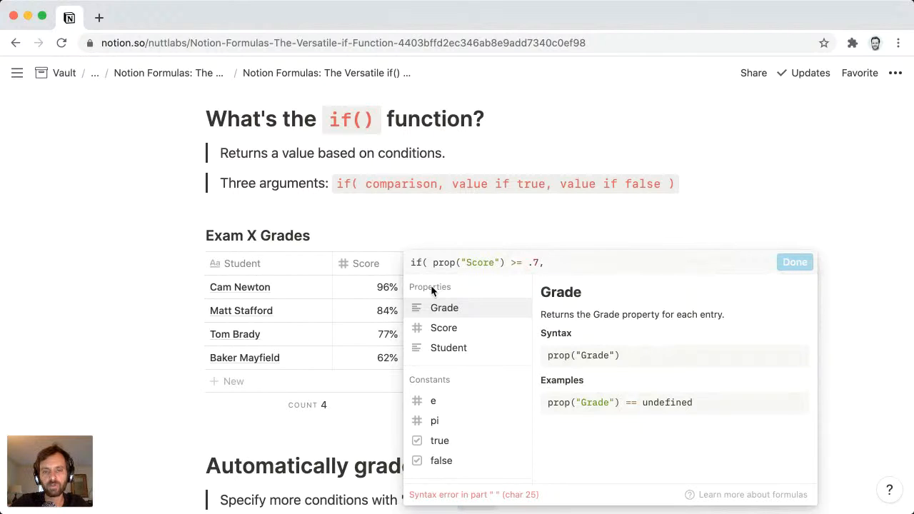
{"action": "type", "text": "\"Pass\","}
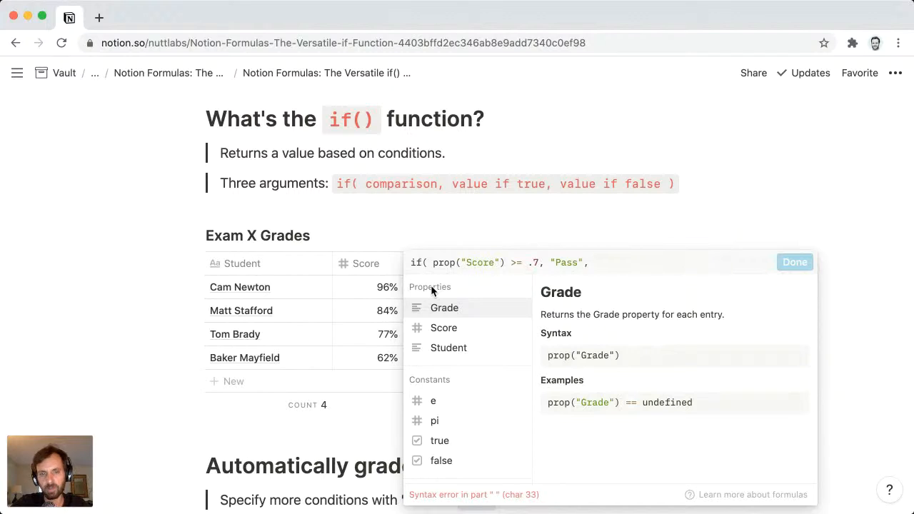
{"action": "type", "text": " \"Fail\")"}
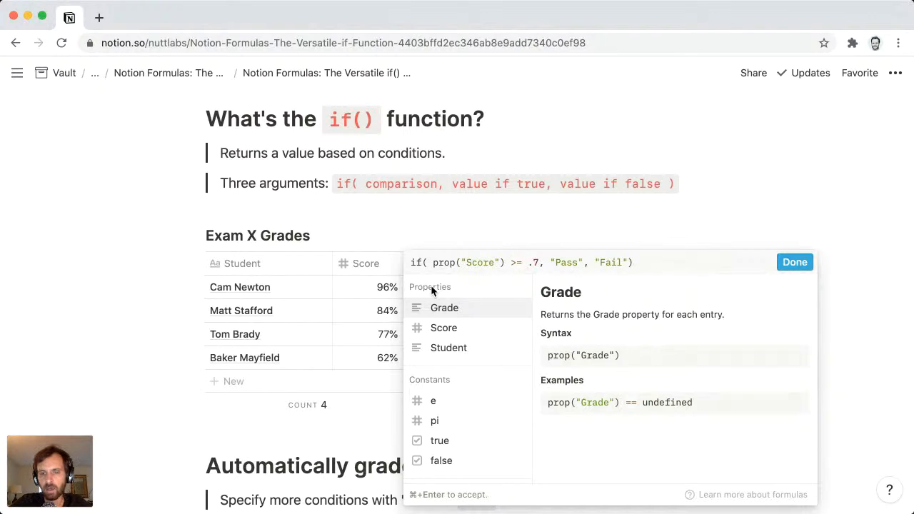
{"action": "key", "text": "super+Return"}
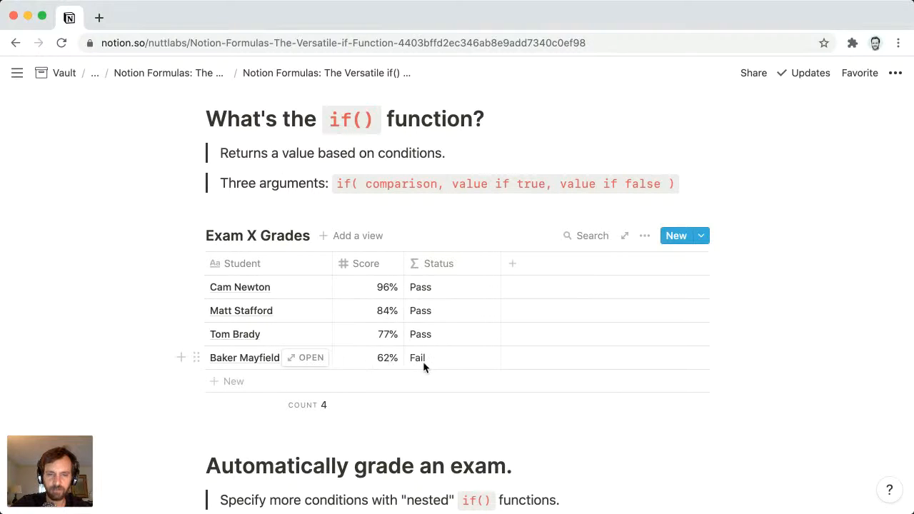
- Test the Status formula by setting the 77% score to 68%, and undo that score change
{"action": "left_click", "coordinate": [377, 340]}
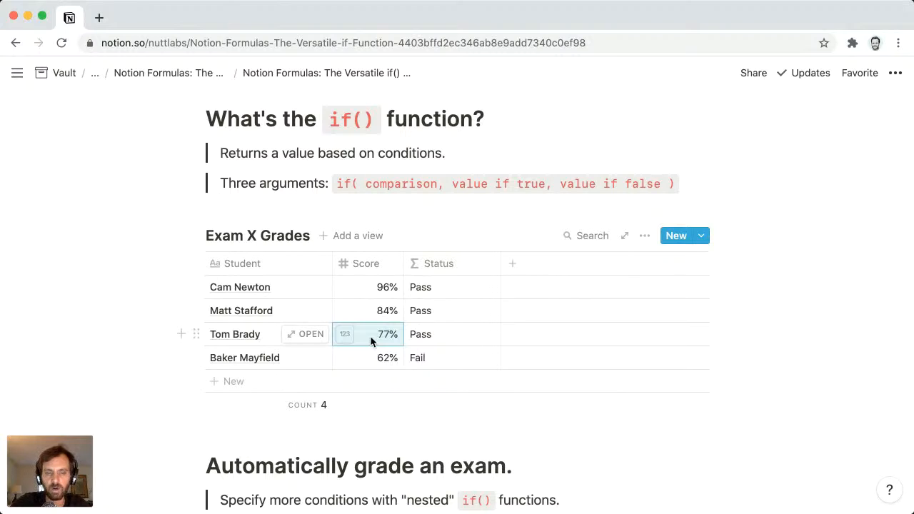
{"action": "type", "text": "68"}
{"action": "key", "text": "Tab"}
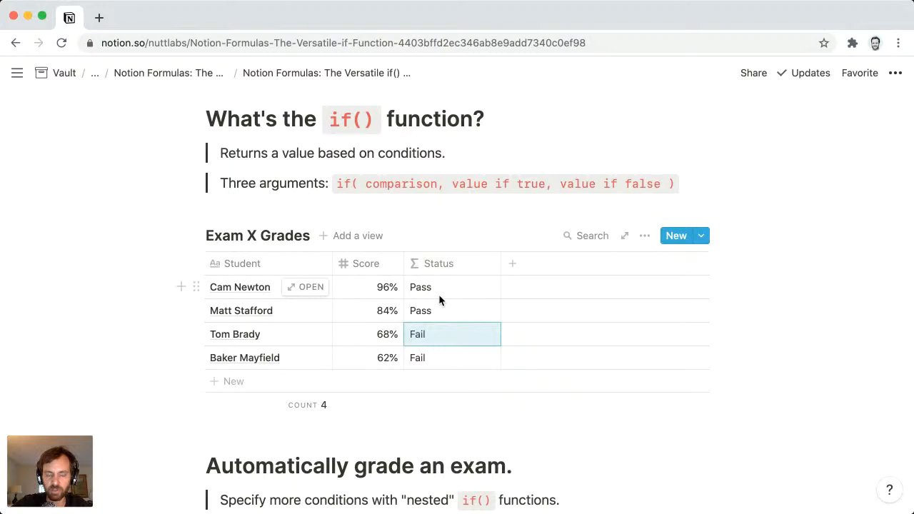
{"action": "key", "text": "super+z"}
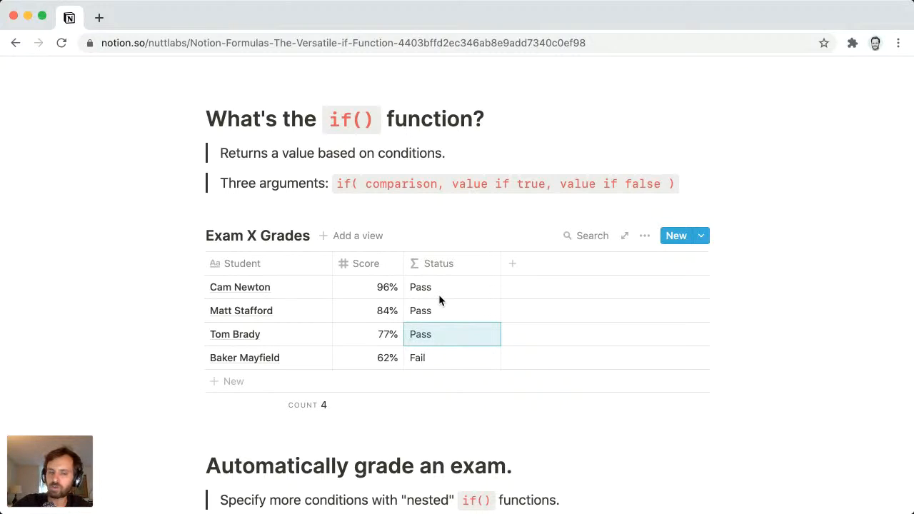
- Sort the linked Exam X Grades table in the "Automatically grade an exam." section by Score in descending order
{"action": "scroll", "coordinate": [440, 300], "scroll_direction": "down", "scroll_amount": 2}
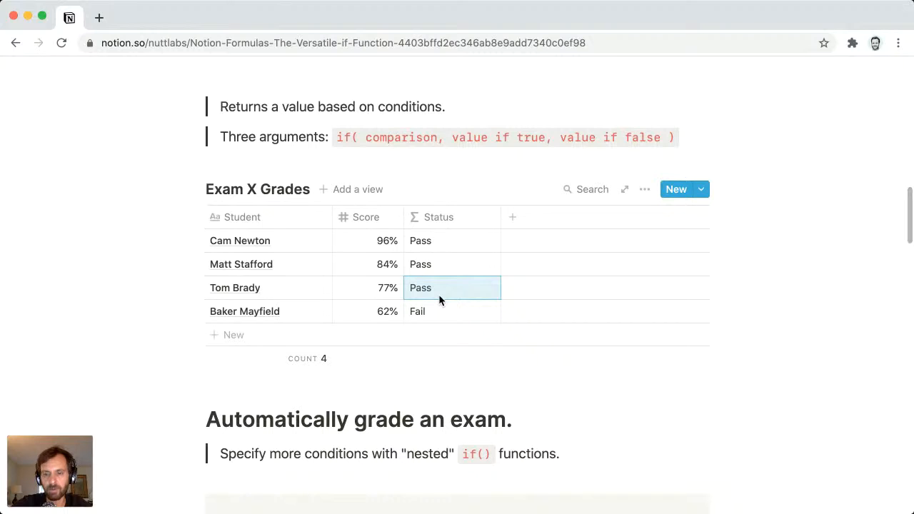
{"action": "scroll", "coordinate": [440, 300], "scroll_direction": "down", "scroll_amount": 4}
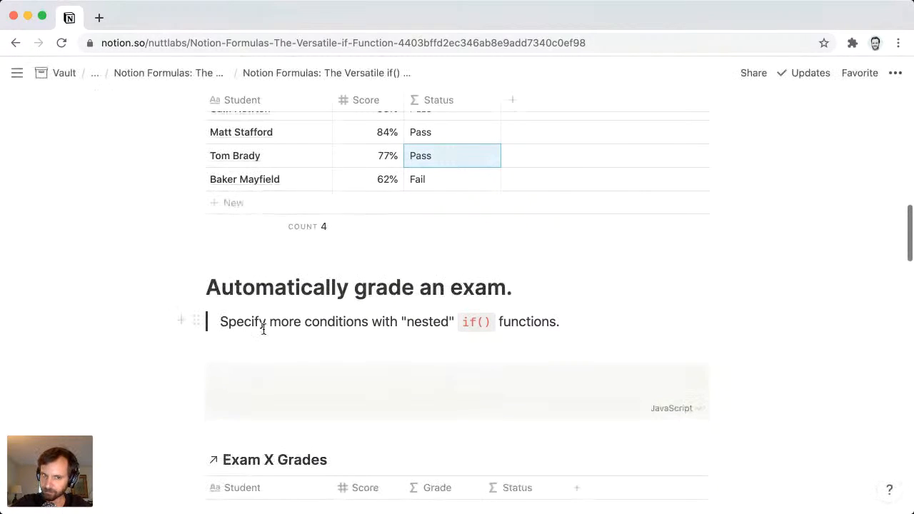
{"action": "scroll", "coordinate": [264, 329], "scroll_direction": "down", "scroll_amount": 3}
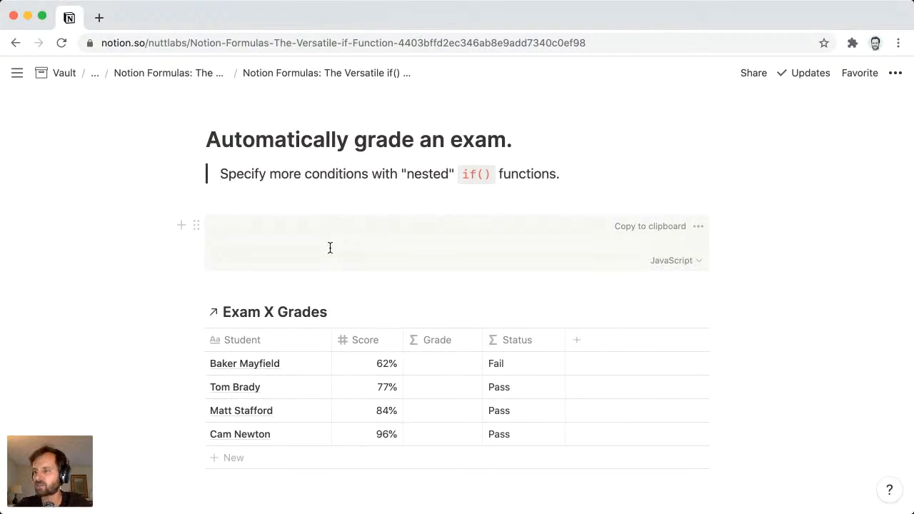
{"action": "scroll", "coordinate": [330, 248], "scroll_direction": "down", "scroll_amount": 2}
{"action": "scroll", "coordinate": [319, 229], "scroll_direction": "up", "scroll_amount": 1}
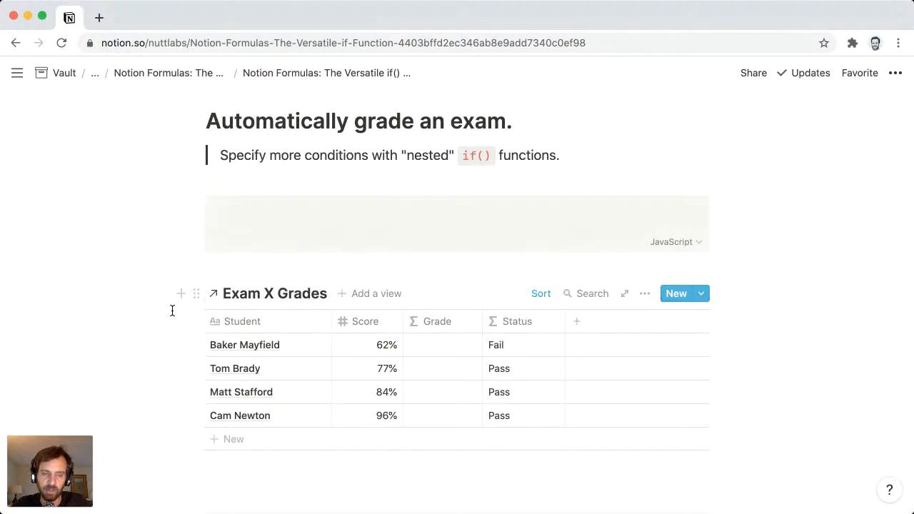
{"action": "scroll", "coordinate": [169, 304], "scroll_direction": "down", "scroll_amount": 1}
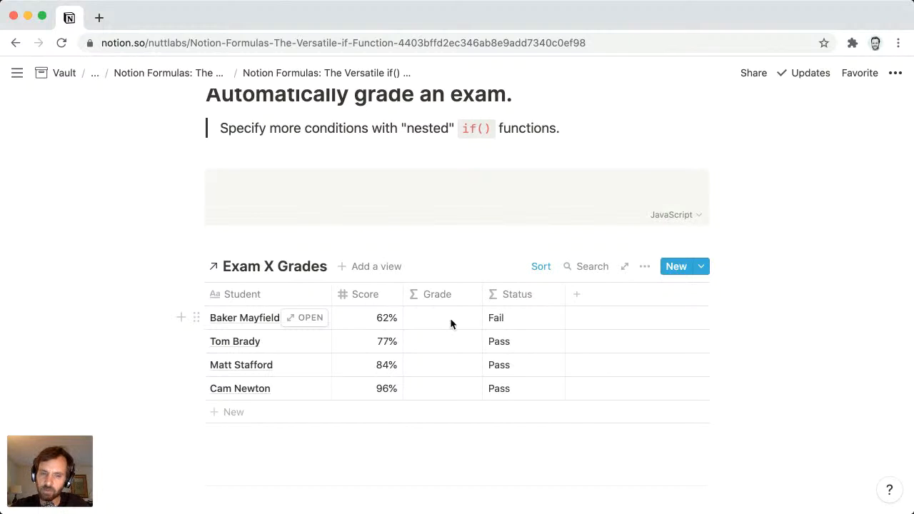
{"action": "left_click", "coordinate": [543, 268]}
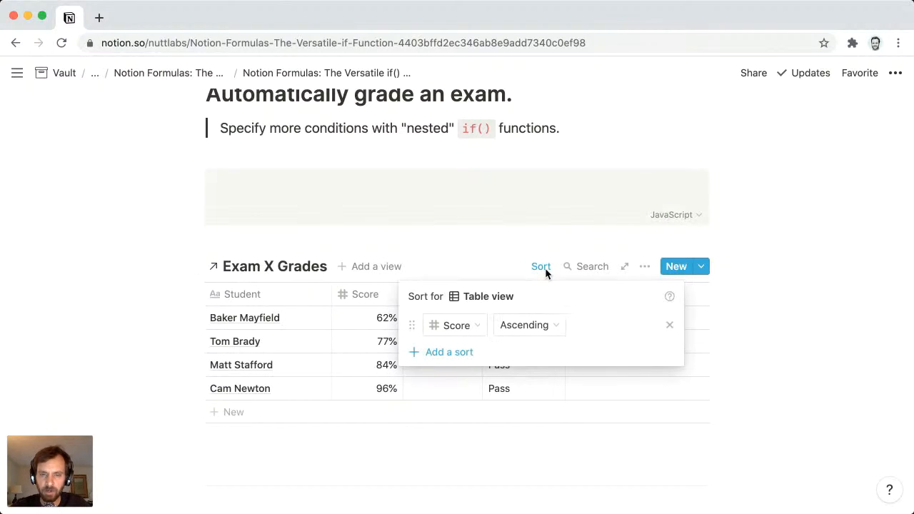
{"action": "left_click", "coordinate": [545, 330]}
{"action": "left_click", "coordinate": [531, 371]}
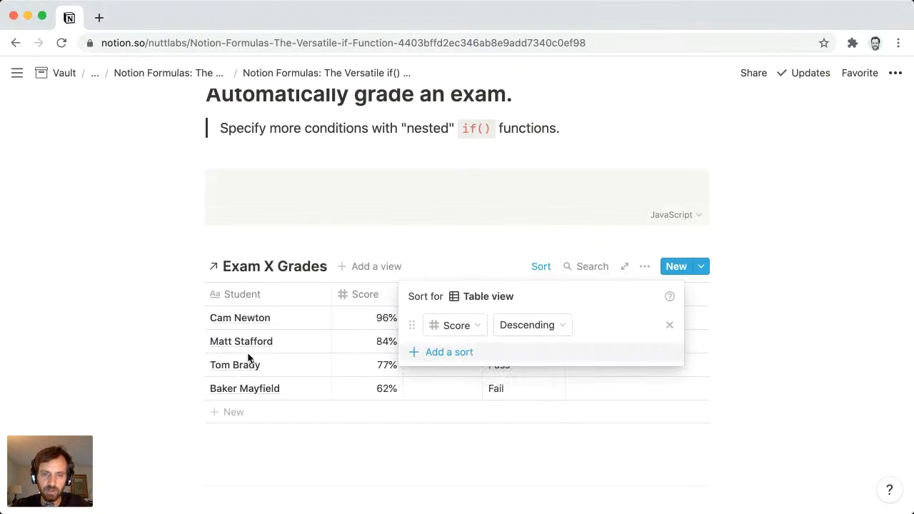
{"action": "left_click", "coordinate": [133, 317]}
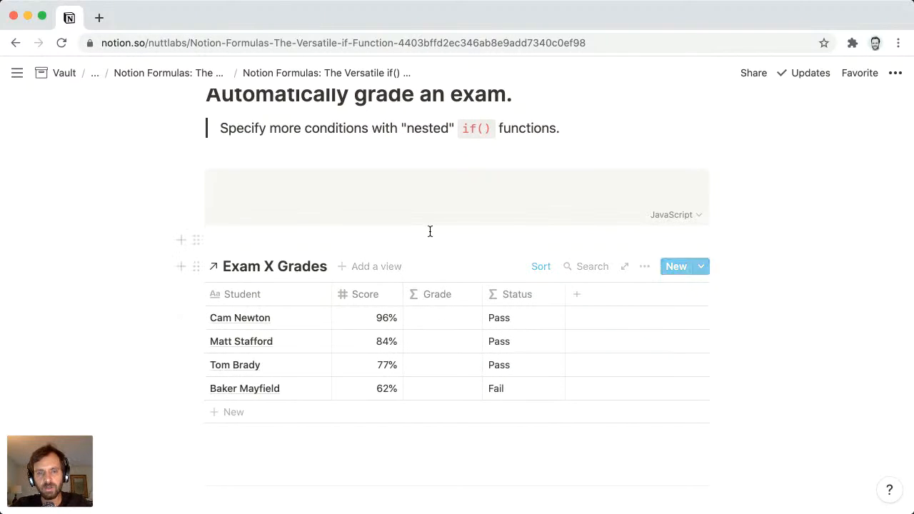
- Write the start of a multi-line if() in the empty code block, with the comparison prop("Score") >= .9 and the true value "A"
{"action": "left_click", "coordinate": [333, 194]}
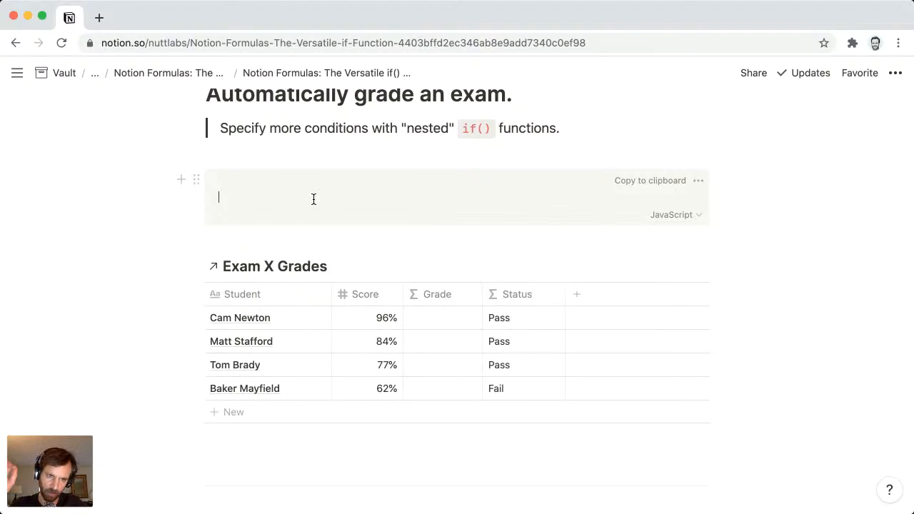
{"action": "type", "text": "if("}
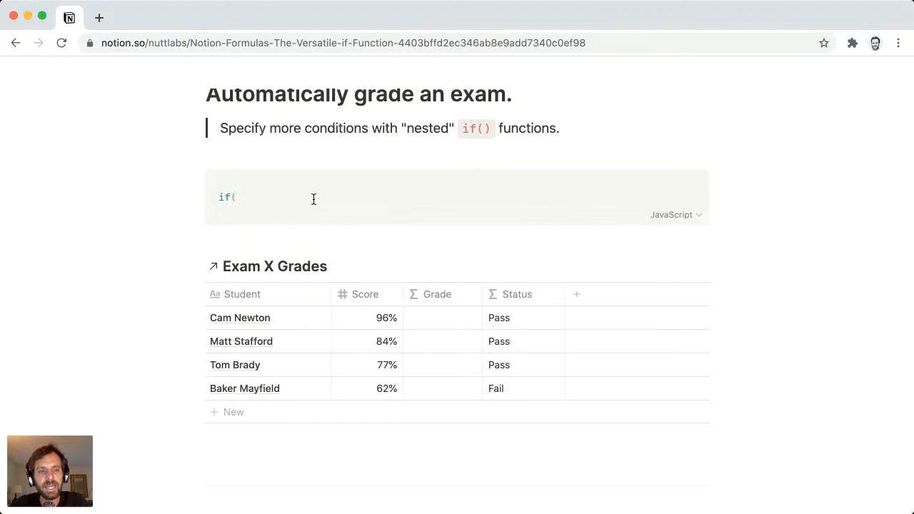
{"action": "key", "text": "Return"}
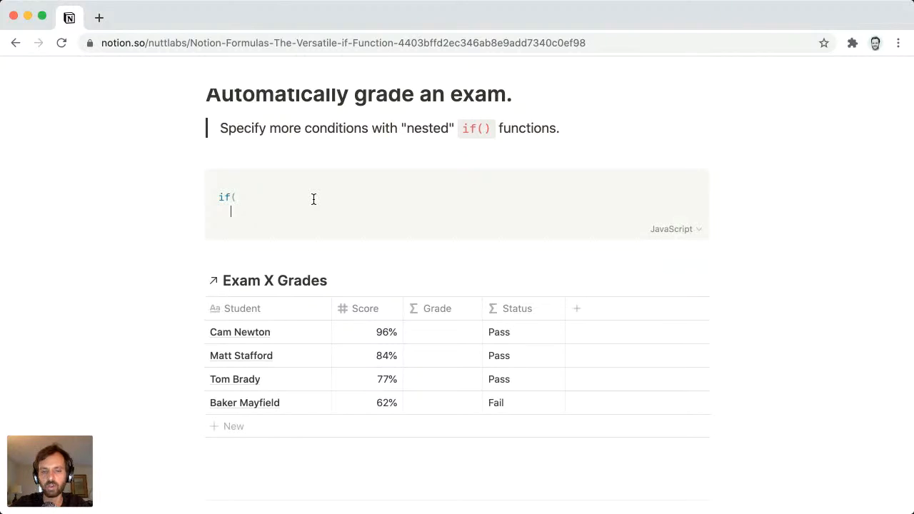
{"action": "key", "text": "Return"}
{"action": "type", "text": "prop"}
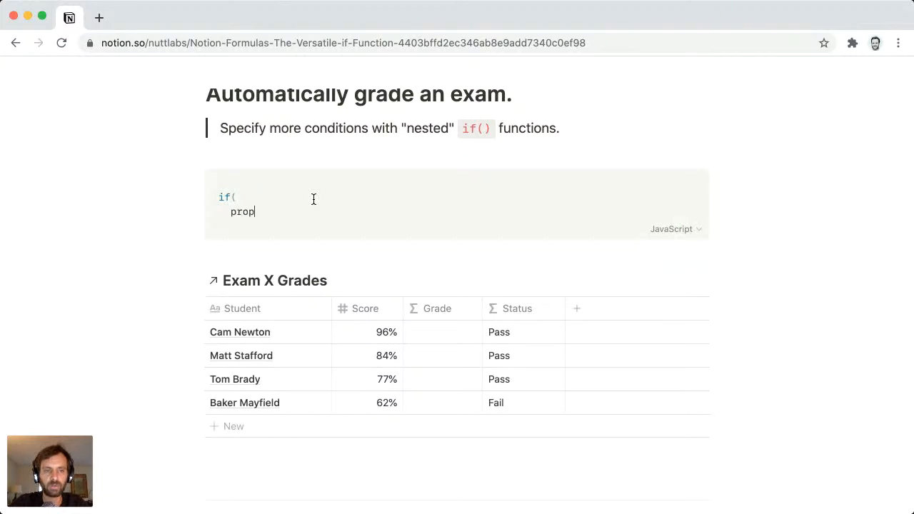
{"action": "type", "text": "(\"Score\")"}
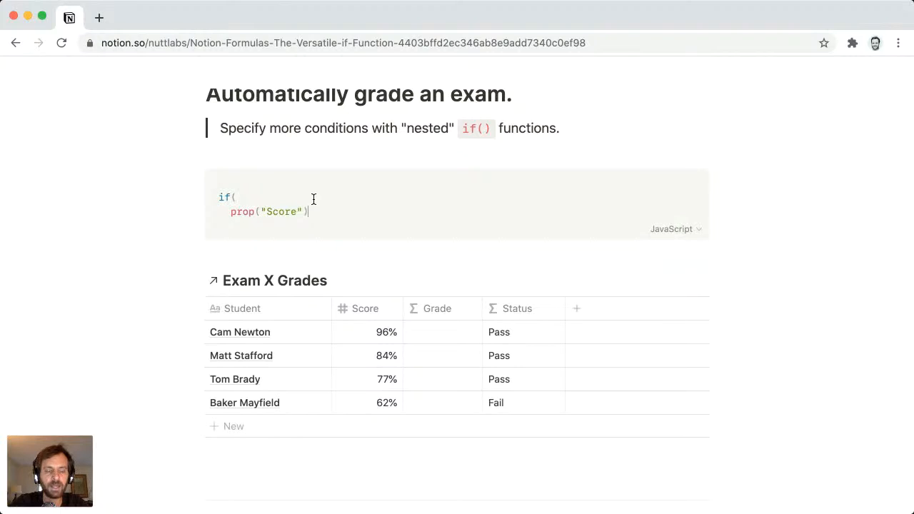
{"action": "type", "text": " >"}
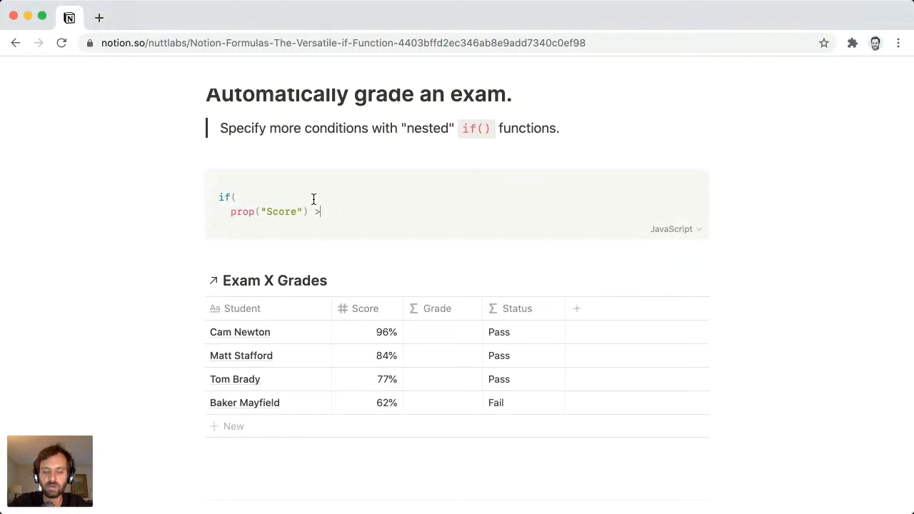
{"action": "type", "text": "= .9,"}
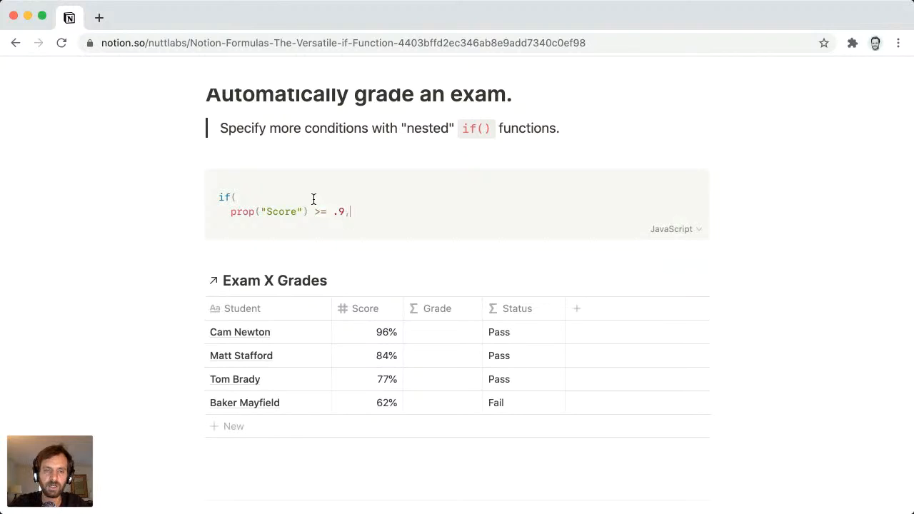
{"action": "key", "text": "Return"}
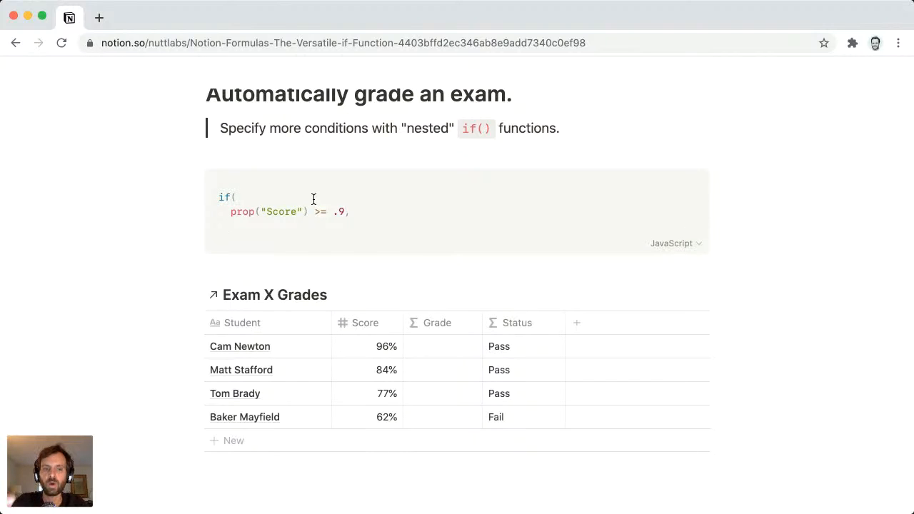
{"action": "type", "text": "\"A\""}
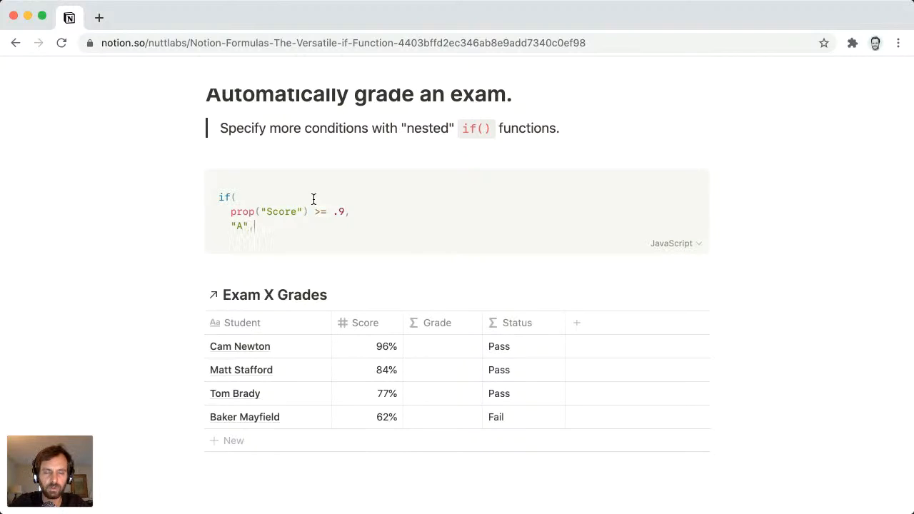
{"action": "type", "text": ","}
{"action": "key", "text": "Return"}
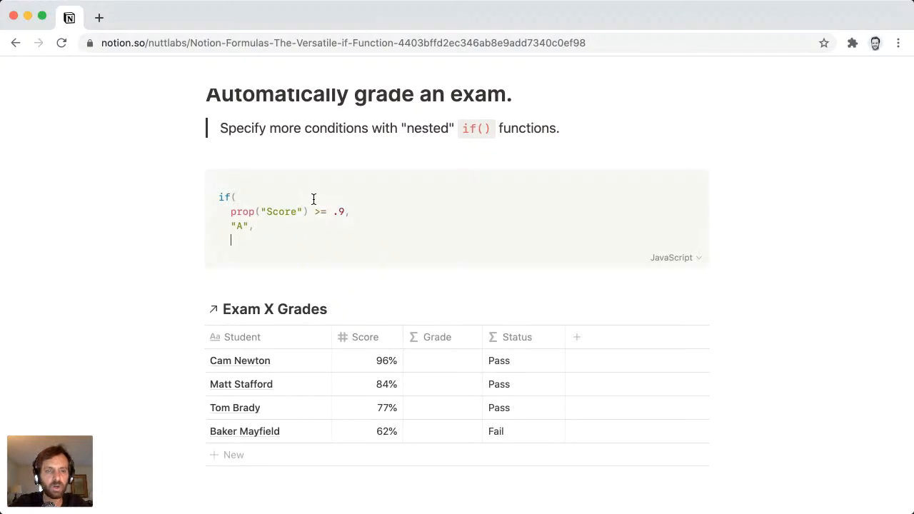
- Nest a second if() below "A" in the code block, with the condition prop("Score") >= .8 on its own line
{"action": "type", "text": "if("}
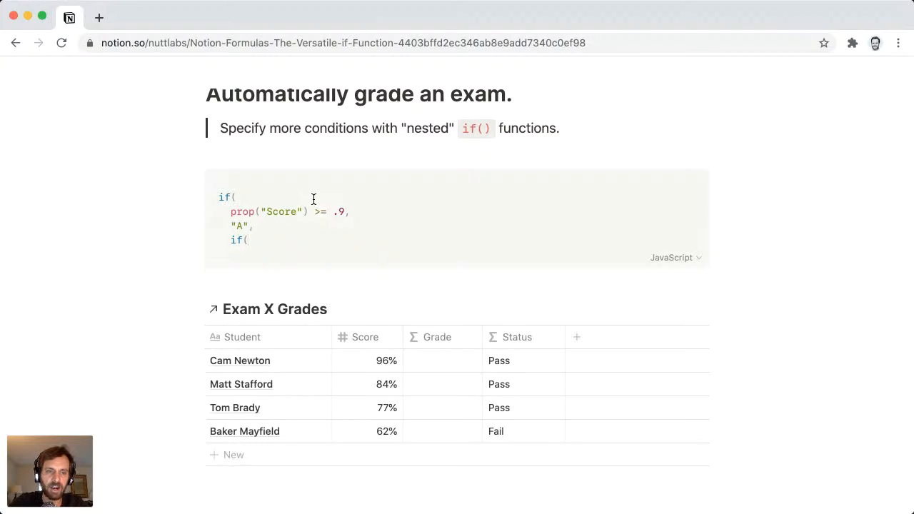
{"action": "key", "text": "Return"}
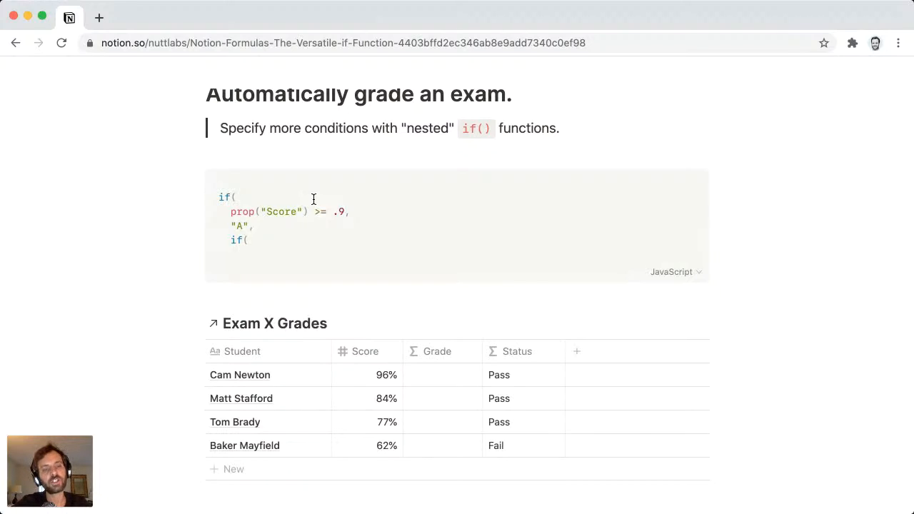
{"action": "type", "text": "prop(\""}
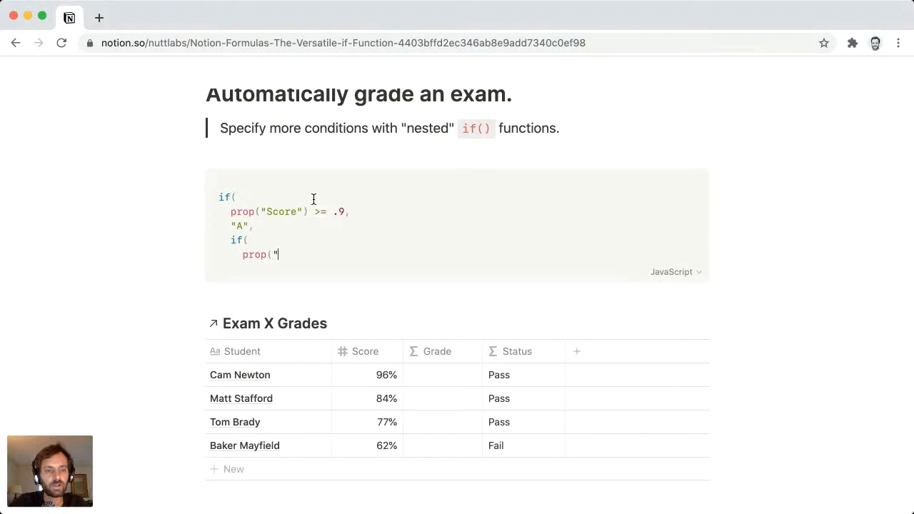
{"action": "type", "text": "Score\")"}
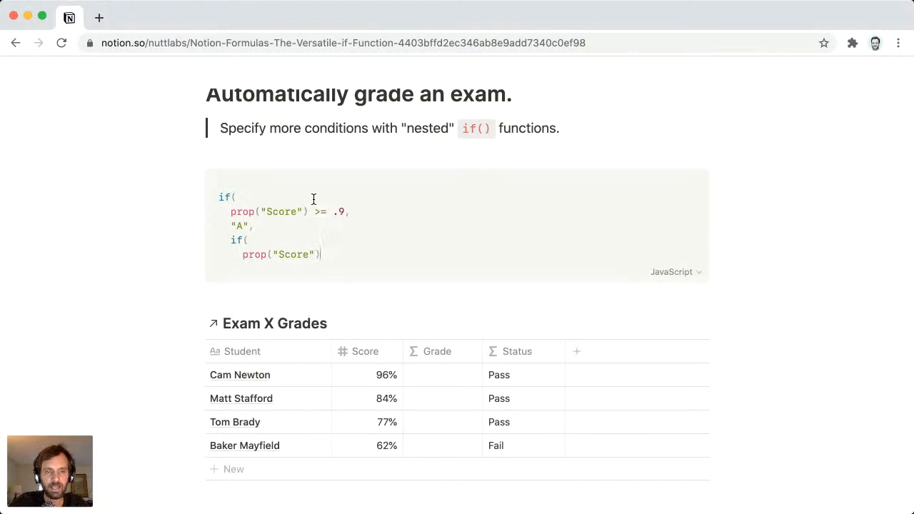
{"action": "type", "text": " >"}
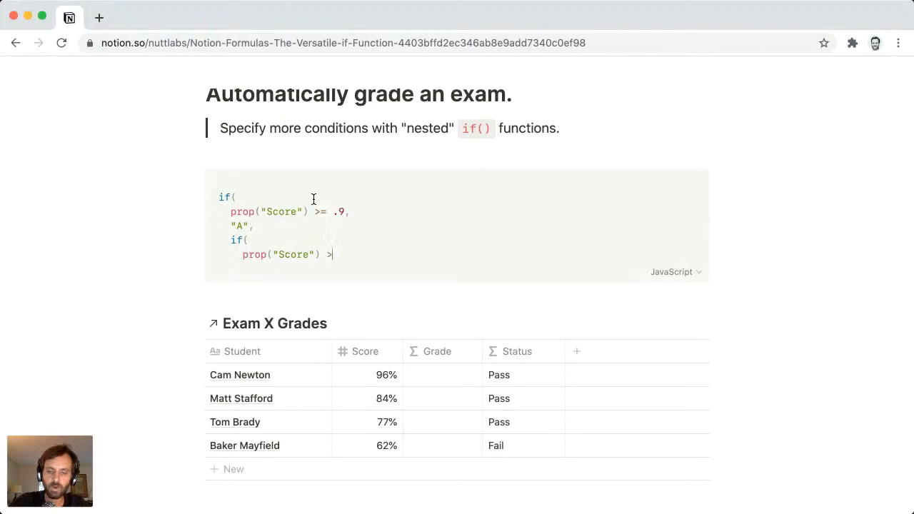
{"action": "type", "text": "= .8,"}
- Copy the condition prop("Score") >= .8, without its indentation, and add "B", as the second if()'s true value
{"action": "key", "text": "super+shift+Left"}
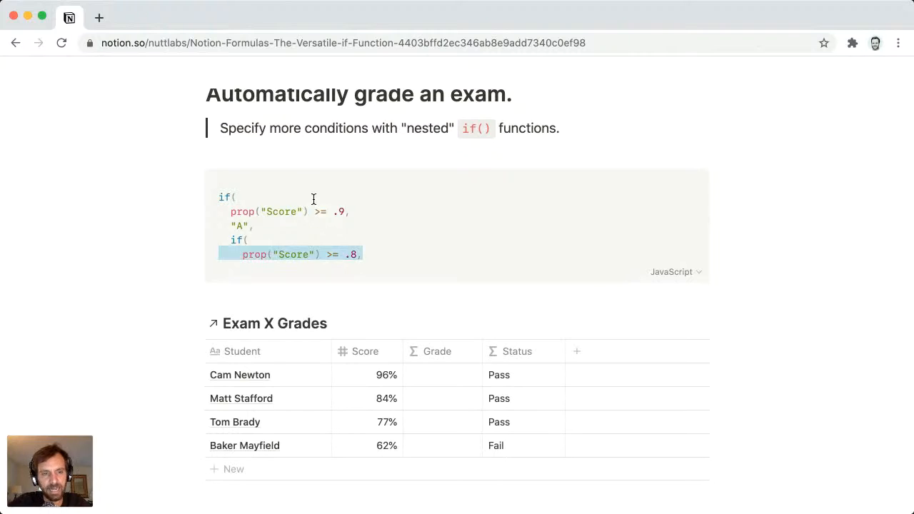
{"action": "key", "text": "shift+Right"}
{"action": "key", "text": "shift+Right"}
{"action": "key", "text": "shift+Right"}
{"action": "key", "text": "shift+Right"}
{"action": "key", "text": "ctrl+c"}
{"action": "key", "text": "Right"}
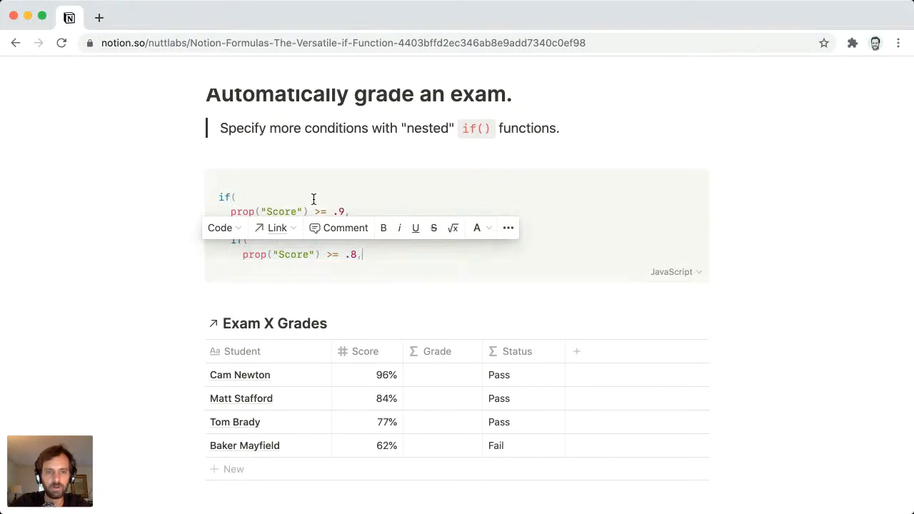
{"action": "key", "text": "Return"}
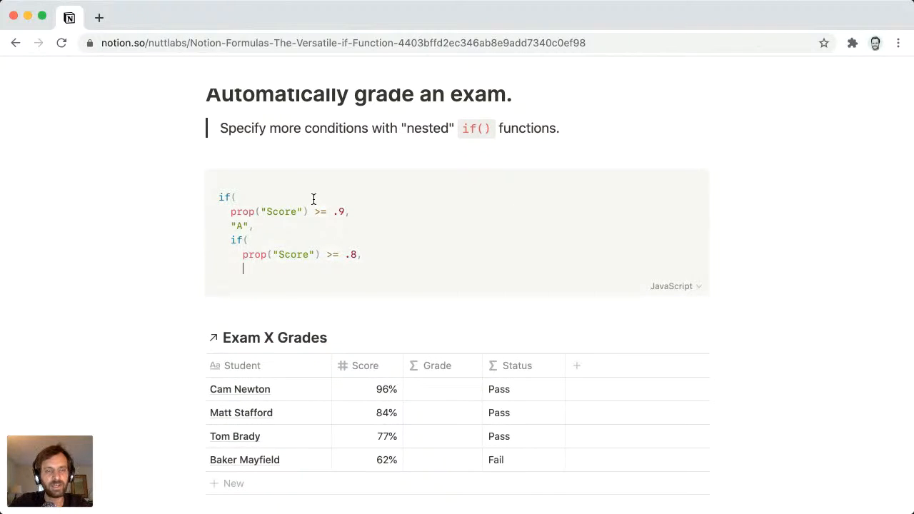
{"action": "type", "text": "\"B\""}
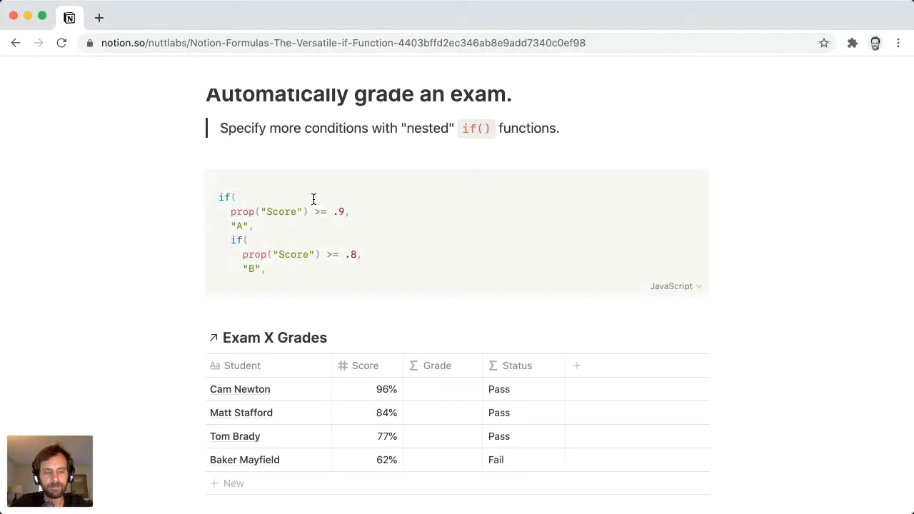
{"action": "type", "text": ","}
{"action": "key", "text": "Return"}
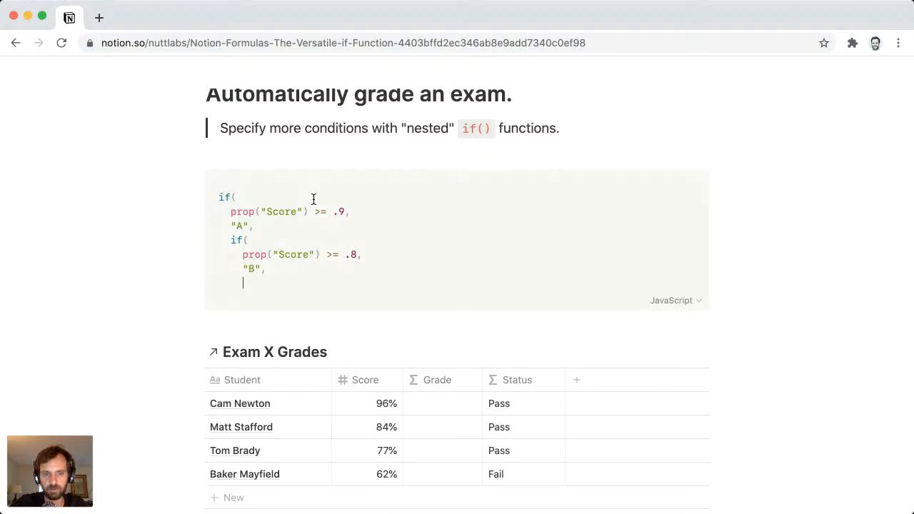
- Nest a third if() below "B" from the copied condition, with the threshold set to .7 and the true value "C"
{"action": "key", "text": "ctrl+v"}
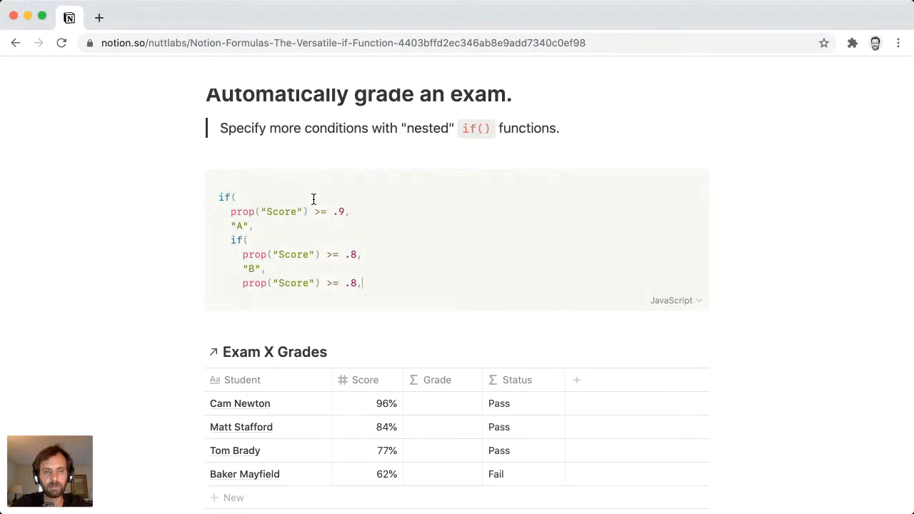
{"action": "key", "text": "Left"}
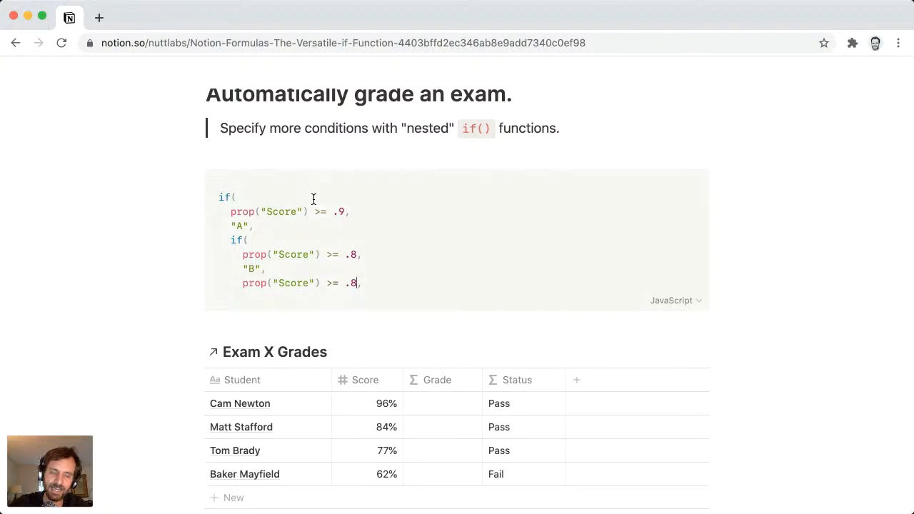
{"action": "key", "text": "shift+Left"}
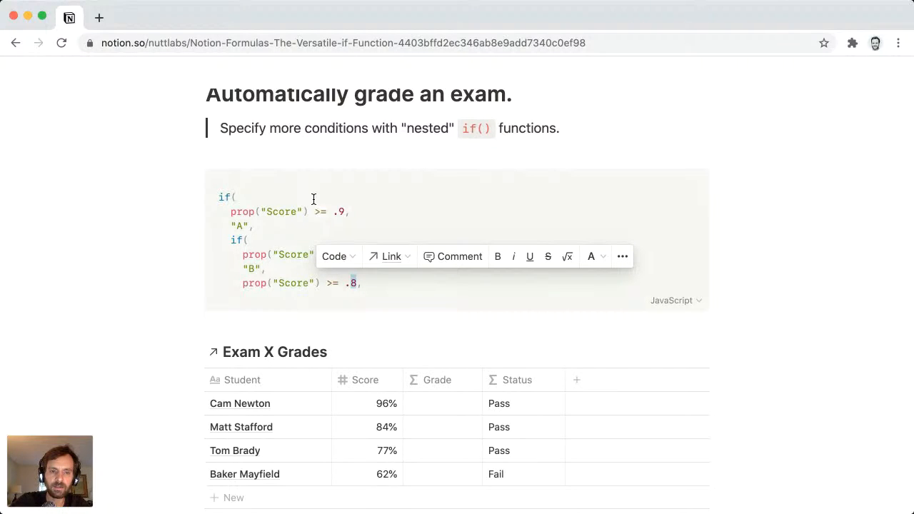
{"action": "type", "text": "7"}
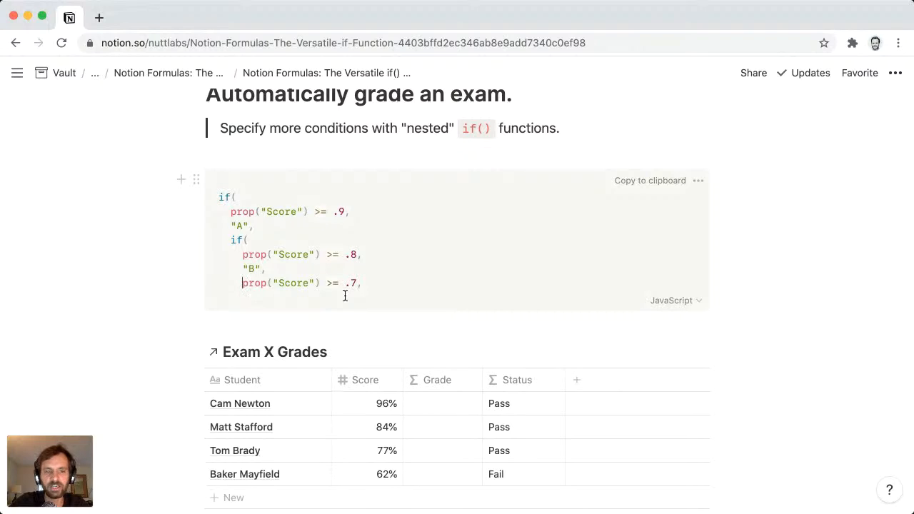
{"action": "type", "text": "if("}
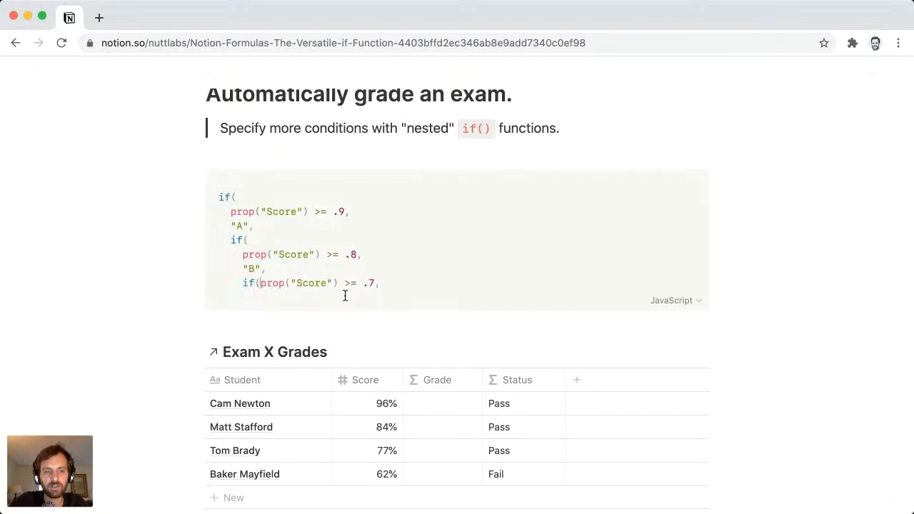
{"action": "key", "text": "Return"}
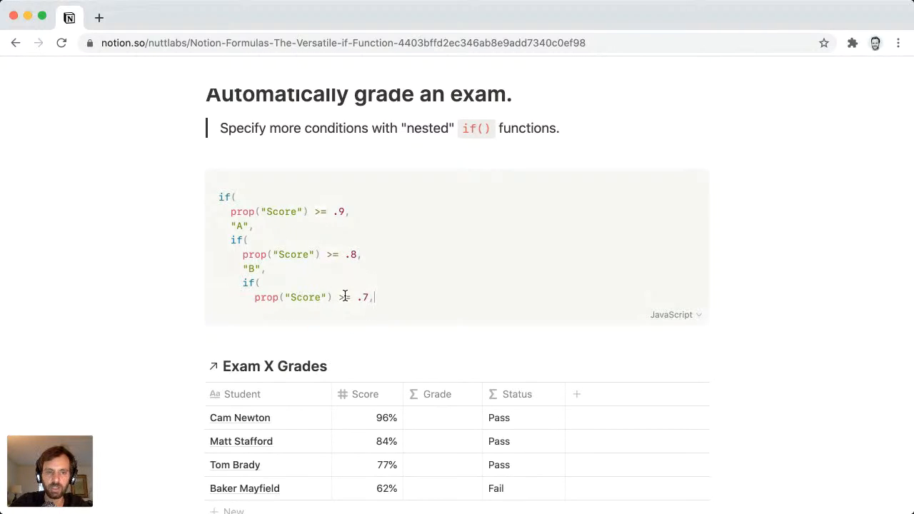
{"action": "key", "text": "Return"}
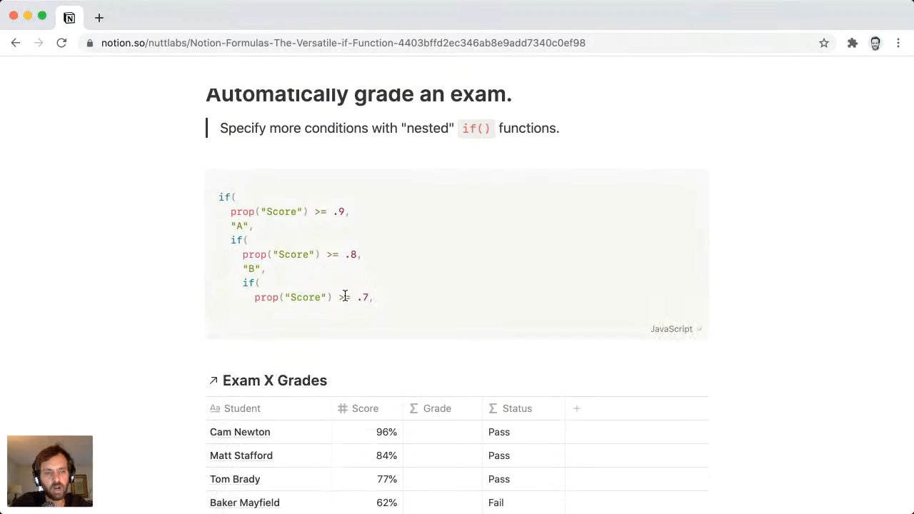
{"action": "type", "text": "\"C\""}
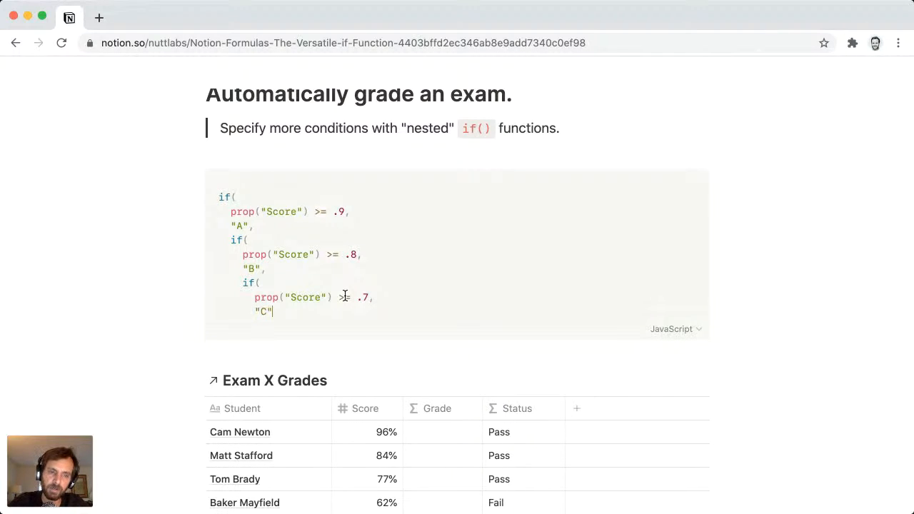
{"action": "type", "text": ","}
{"action": "key", "text": "Return"}
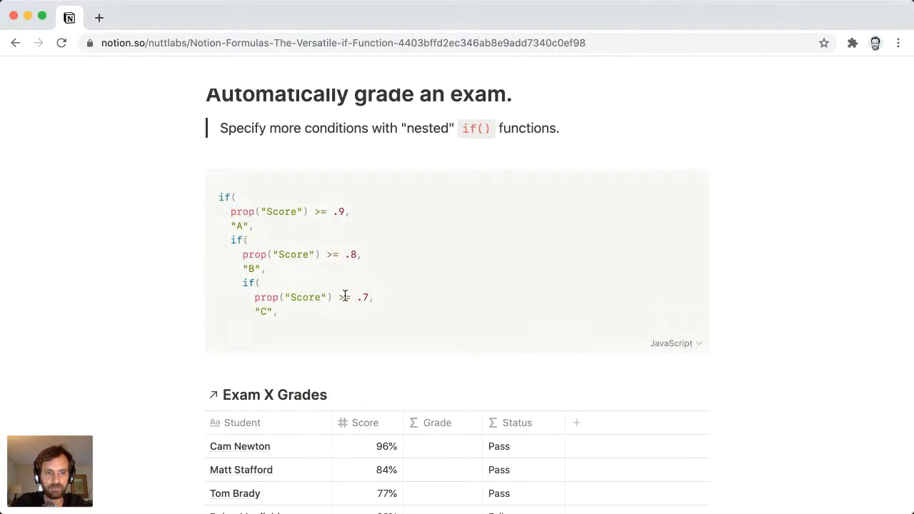
- Nest a fourth if() below "C" from the copied condition, with the threshold set to .6 and the true value "D"
{"action": "key", "text": "super+v"}
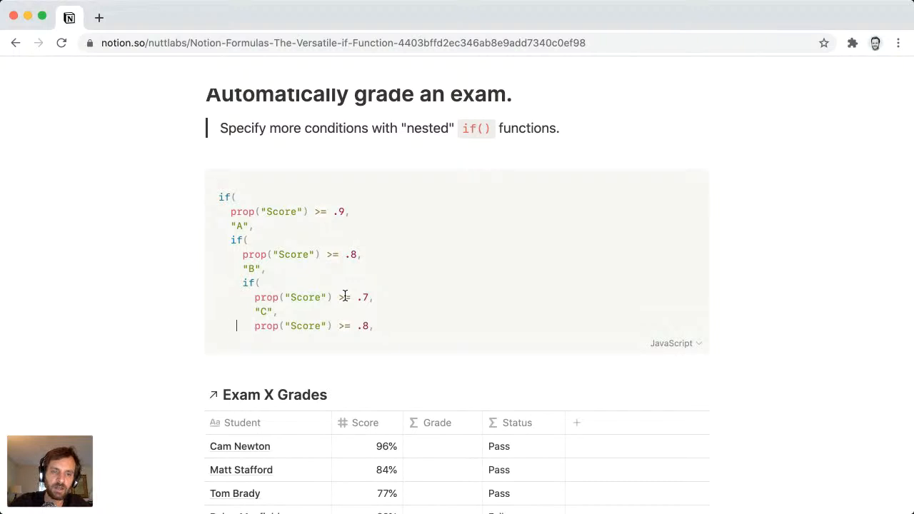
{"action": "type", "text": "if("}
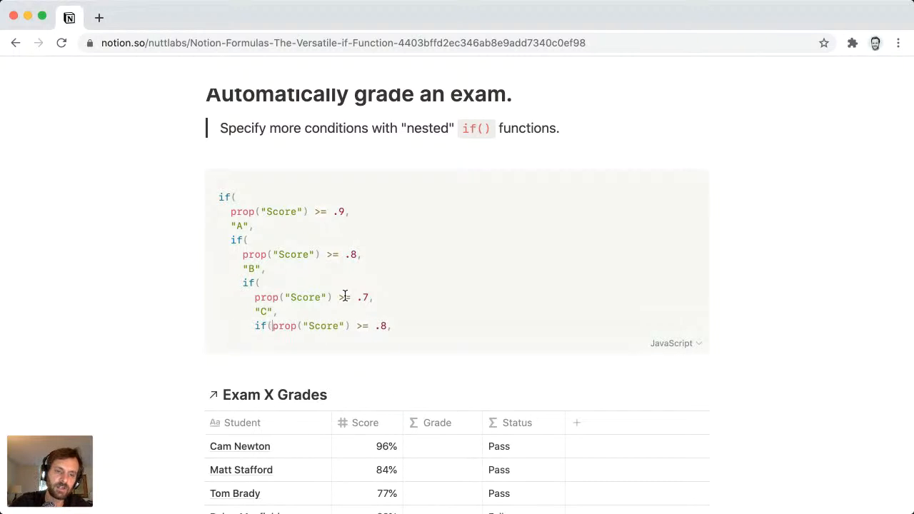
{"action": "key", "text": "Return"}
{"action": "key", "text": "Tab"}
{"action": "key", "text": "Tab"}
{"action": "key", "text": "Tab"}
{"action": "key", "text": "Tab"}
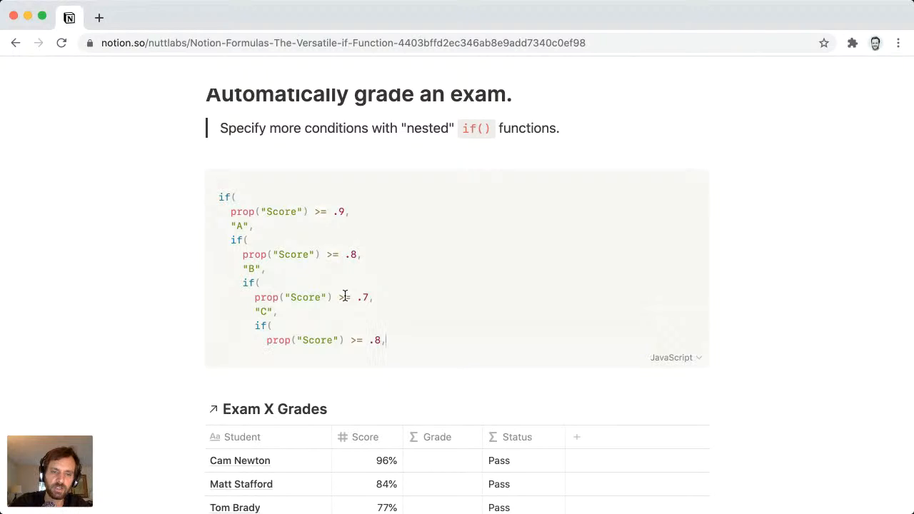
{"action": "key", "text": "shift+Left"}
{"action": "type", "text": "6"}
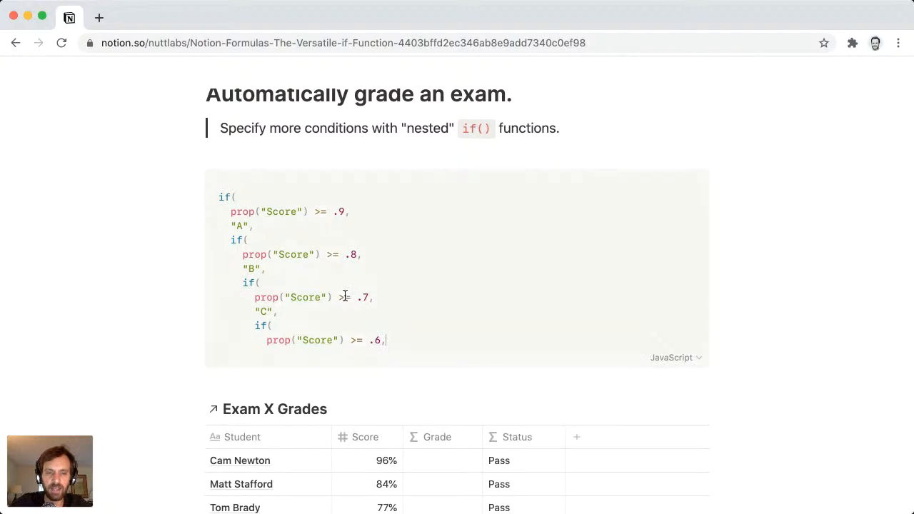
{"action": "key", "text": "Return"}
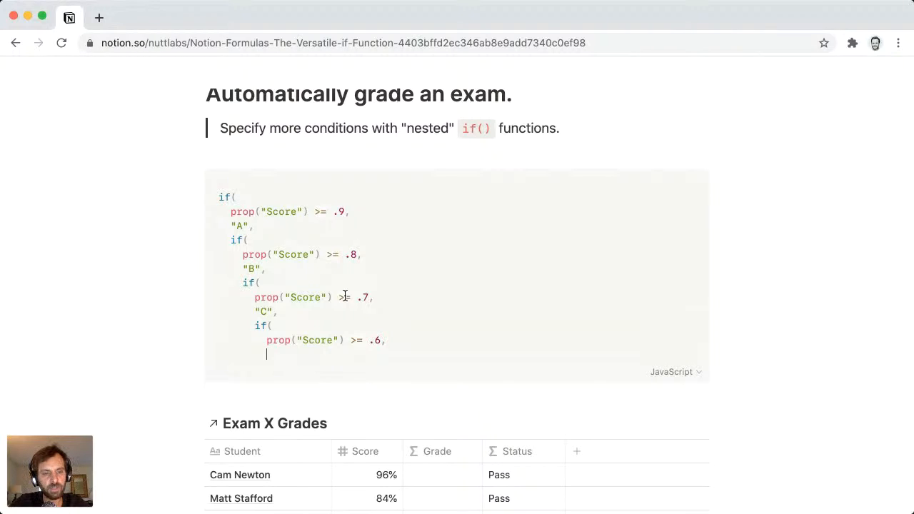
{"action": "type", "text": "\"D\","}
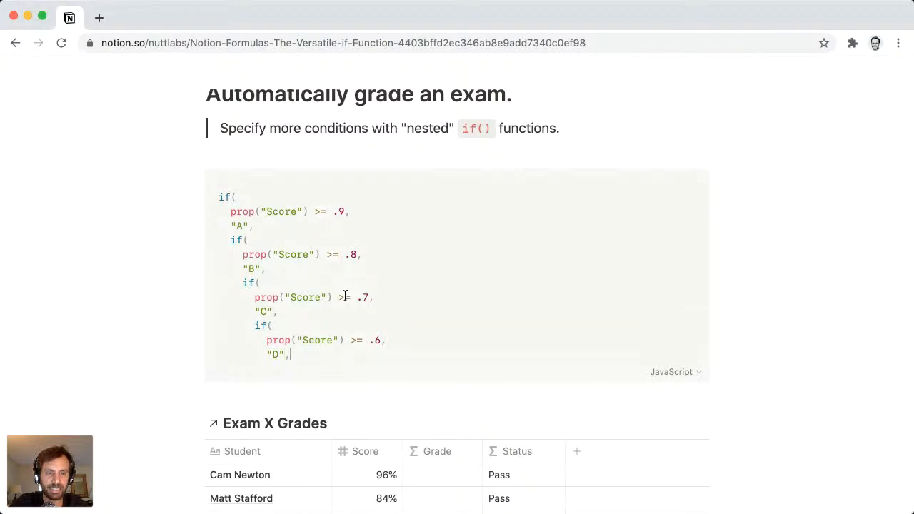
- Add "F" as the innermost false value and close all four if() functions with parentheses on separate, decreasingly indented lines
{"action": "key", "text": "Return"}
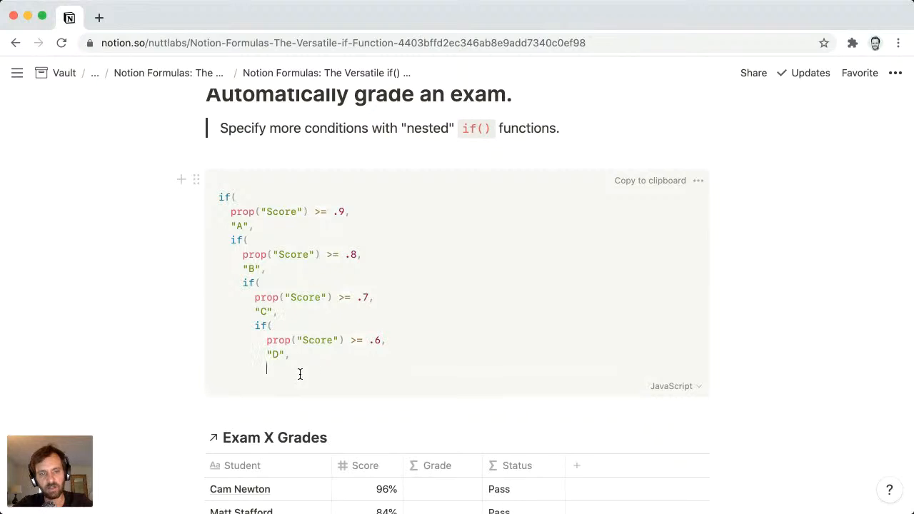
{"action": "type", "text": "\"F\""}
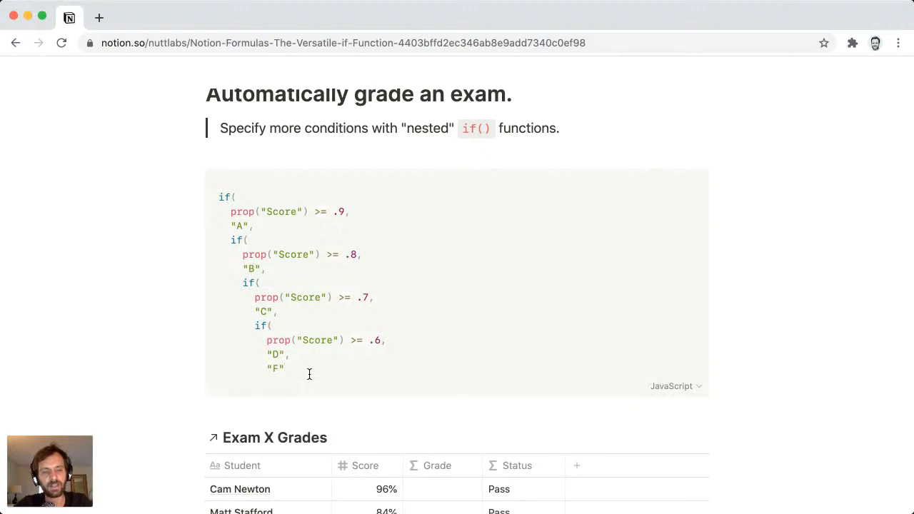
{"action": "key", "text": "Return"}
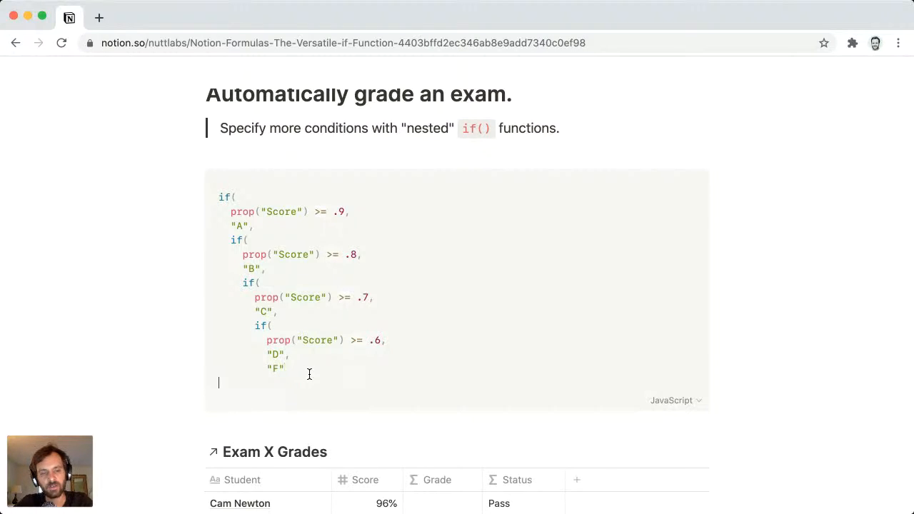
{"action": "type", "text": ")"}
{"action": "key", "text": "Return"}
{"action": "type", "text": ")"}
{"action": "key", "text": "Return"}
{"action": "type", "text": ")"}
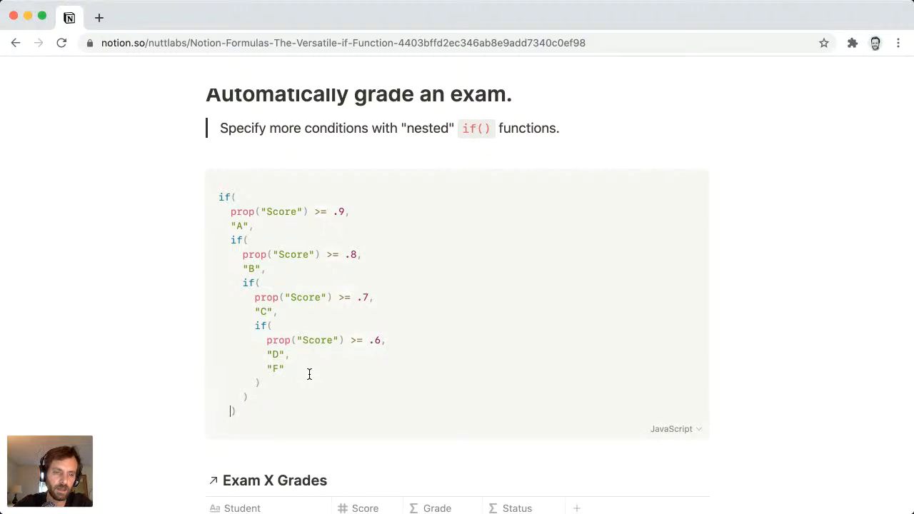
{"action": "key", "text": "Return"}
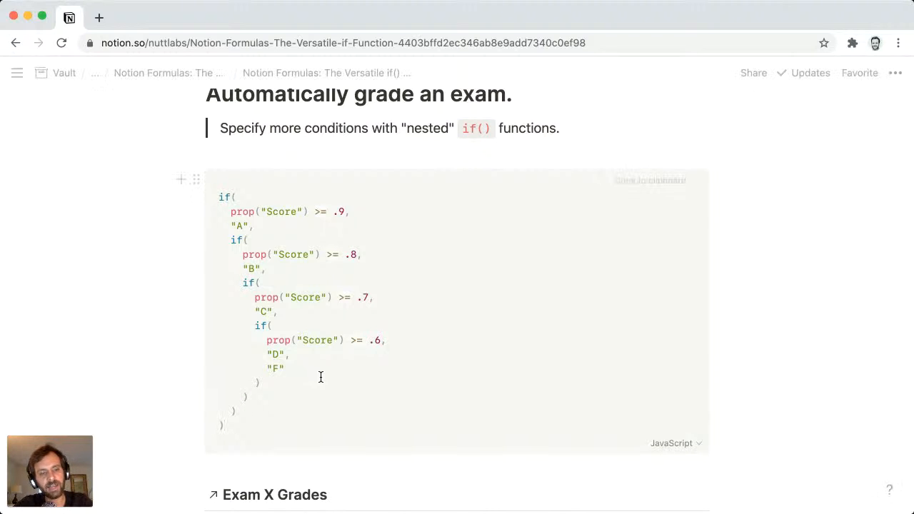
- Copy the whole nested formula from the code block, flatten it to one line in the browser's address bar, and cut that version
{"action": "scroll", "coordinate": [300, 321], "scroll_direction": "down", "scroll_amount": 2}
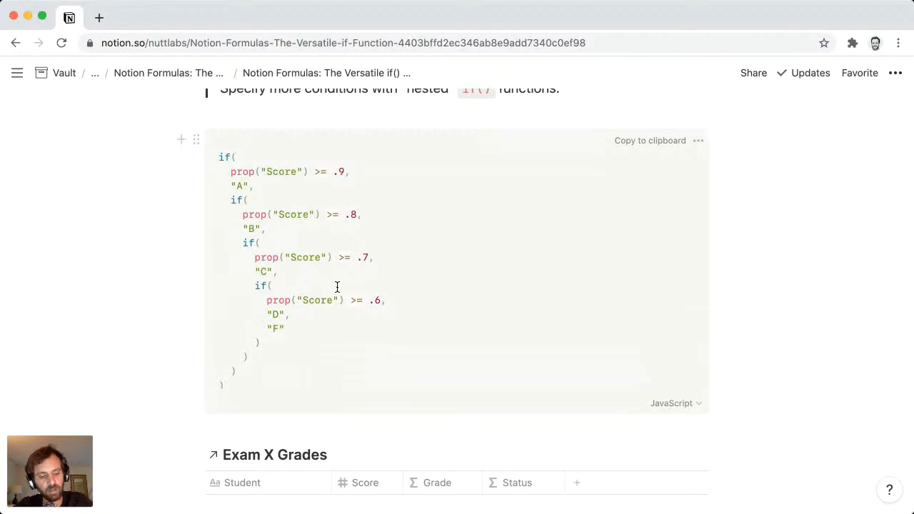
{"action": "key", "text": "super+a"}
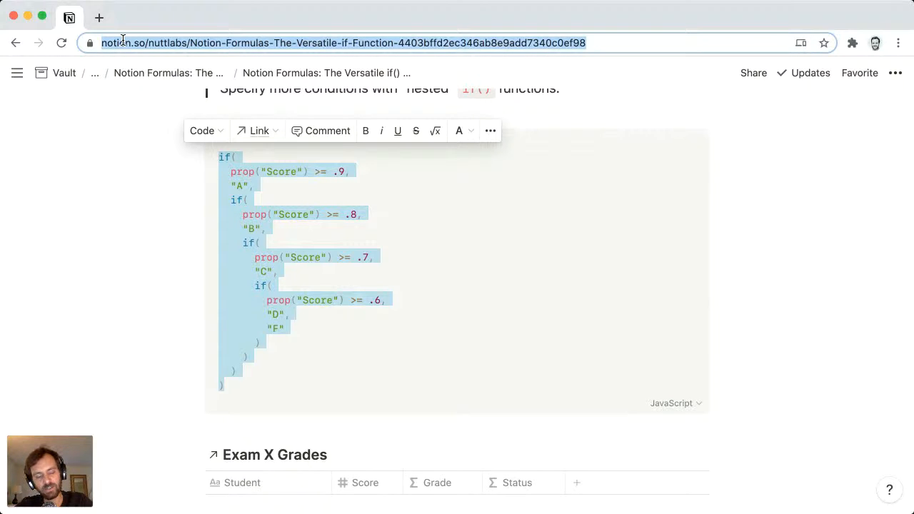
{"action": "type", "text": "if( prop(\"Score\") >= .9, \"A\", if( prop(\"Score\") >= .8, \"B\", if( prop(\"Score\") >= .7, \"C\", if( prop(\"Score\") >= .6, \"D\", \"F\" ) ) ) )"}
{"action": "key", "text": "super+a"}
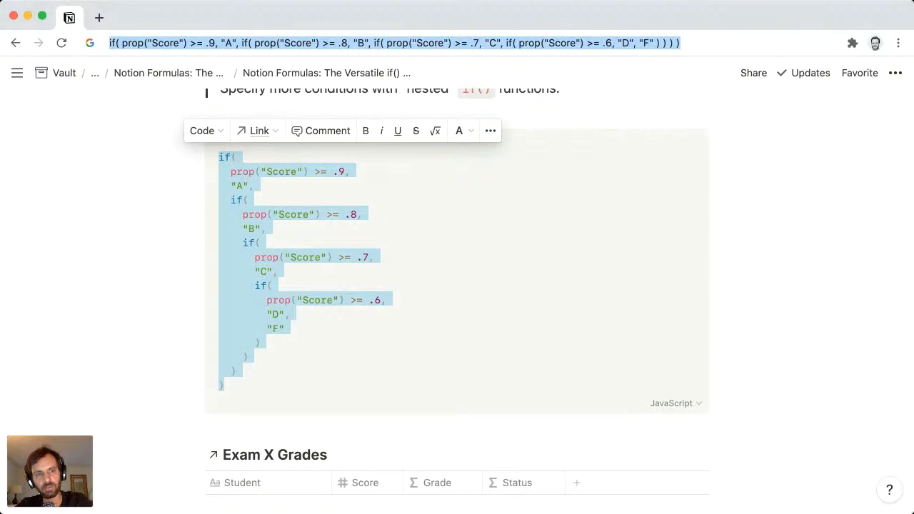
{"action": "key", "text": "BackSpace"}
{"action": "left_click", "coordinate": [100, 202]}
- Paste the flattened nested if() formula into the Grade property of the Exam X Grades table and close the formula editor
{"action": "scroll", "coordinate": [137, 262], "scroll_direction": "down", "scroll_amount": 5}
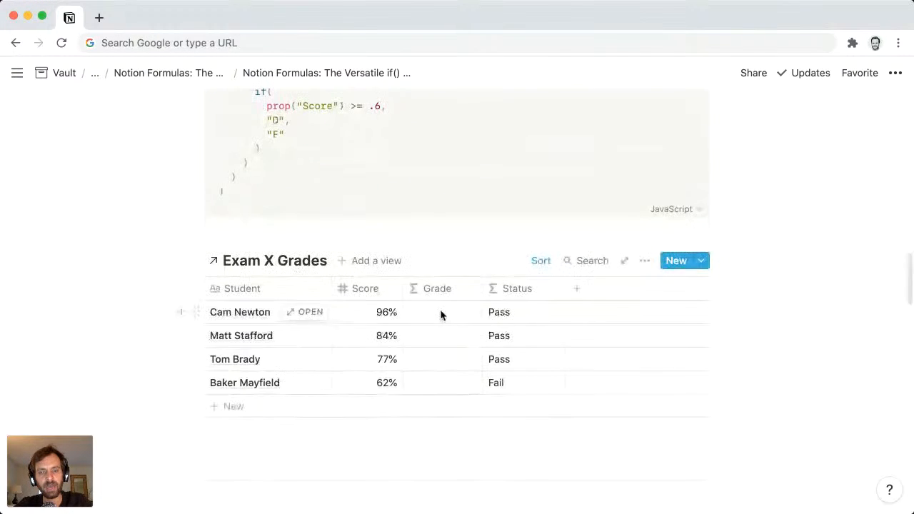
{"action": "left_click", "coordinate": [441, 315]}
{"action": "type", "text": "if( prop(\"Score\") >= .9, \"A\", if( prop(\"Score\") >= .8, \"B\", if( prop(\"Score\") >= .7, \"C\", if( prop(\"Score\") >= .6, \"D\", \"F\" ) ) ) )"}
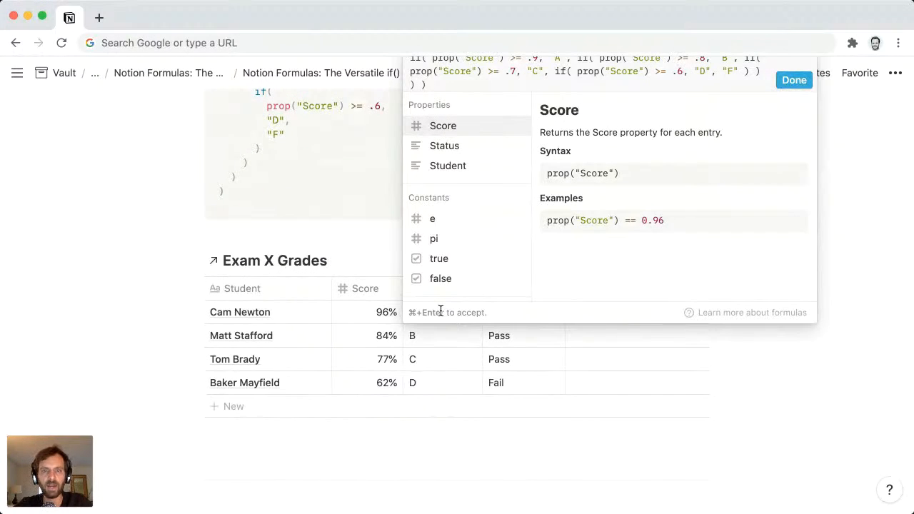
{"action": "key", "text": "Escape"}
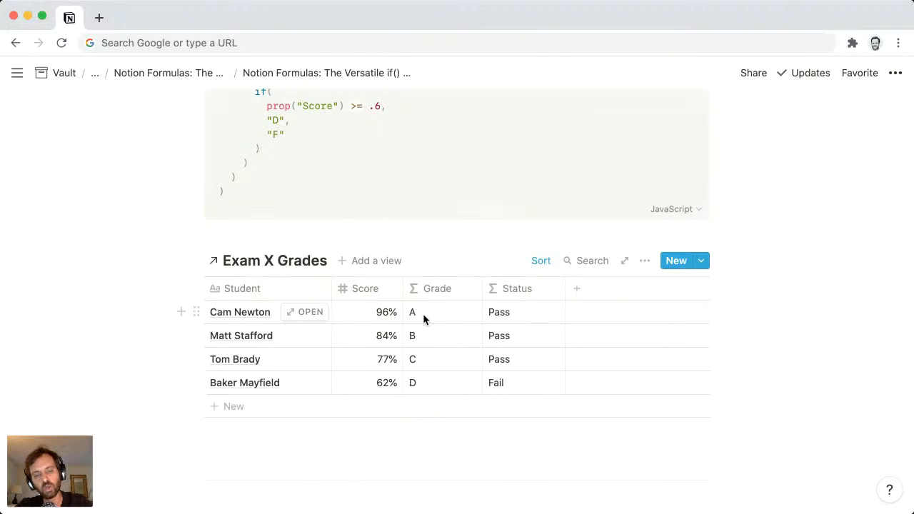
- Try a score of 68 in place of 77% in the Exam X Grades table, and undo the change
{"action": "left_click", "coordinate": [371, 361]}
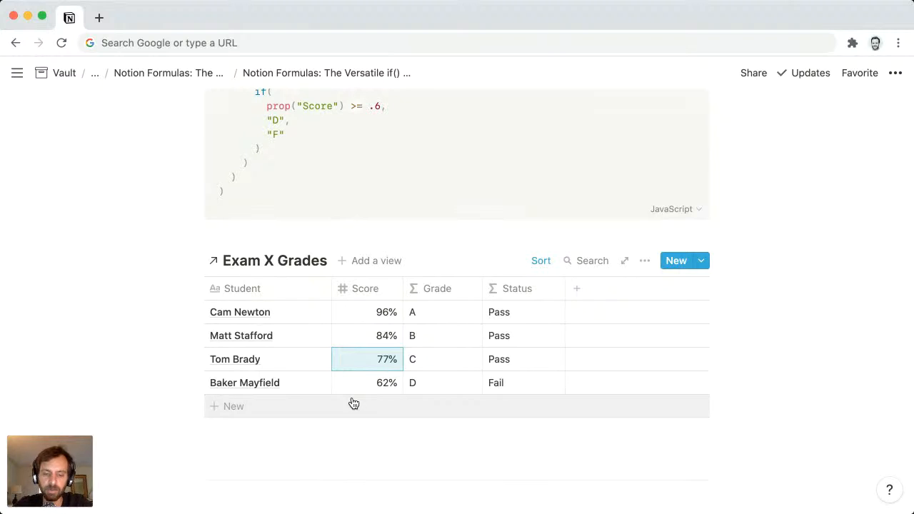
{"action": "type", "text": "68"}
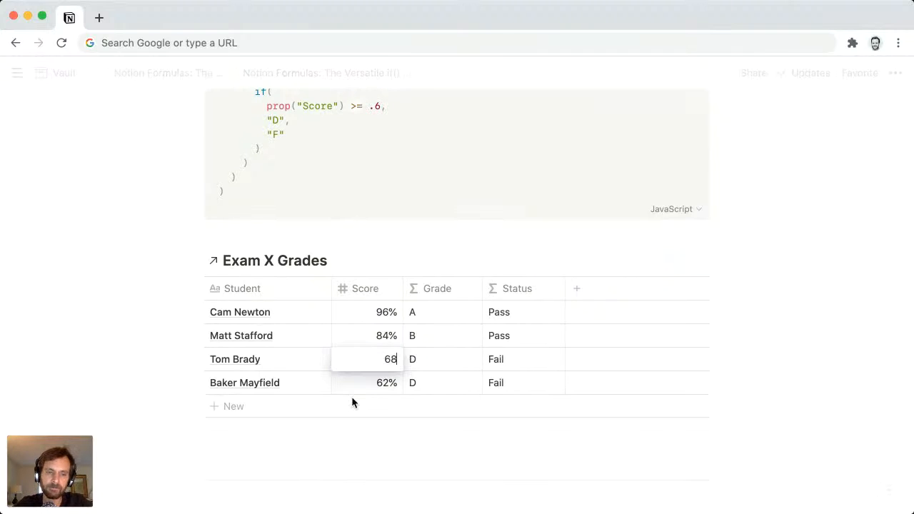
{"action": "key", "text": "Return"}
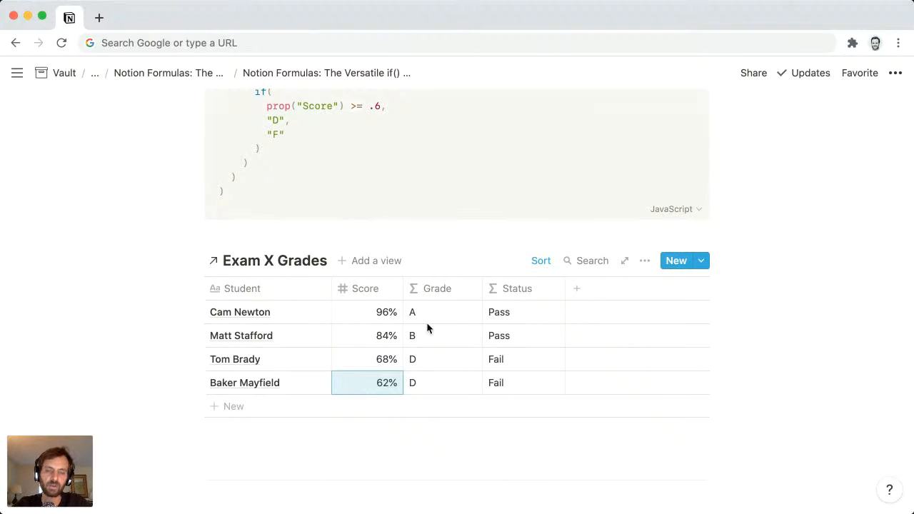
{"action": "key", "text": "Up"}
{"action": "key", "text": "super+z"}
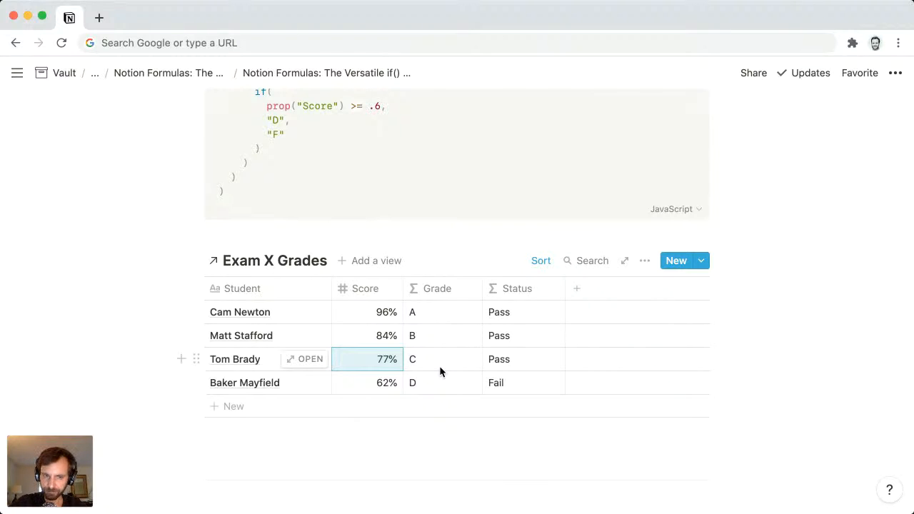
- Examine the relation, property and calculation settings of the Progress rollup in the Projects table under Automate project status
{"action": "scroll", "coordinate": [440, 368], "scroll_direction": "down", "scroll_amount": 2}
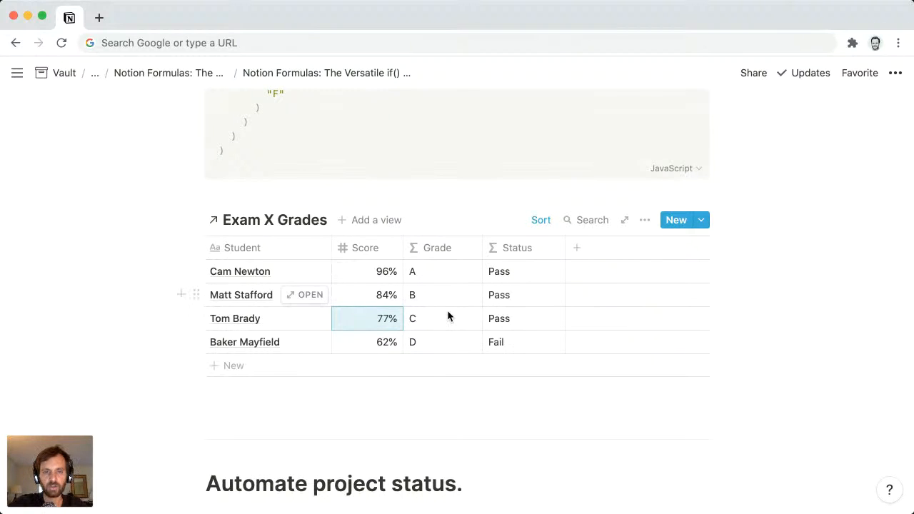
{"action": "scroll", "coordinate": [448, 316], "scroll_direction": "down", "scroll_amount": 2}
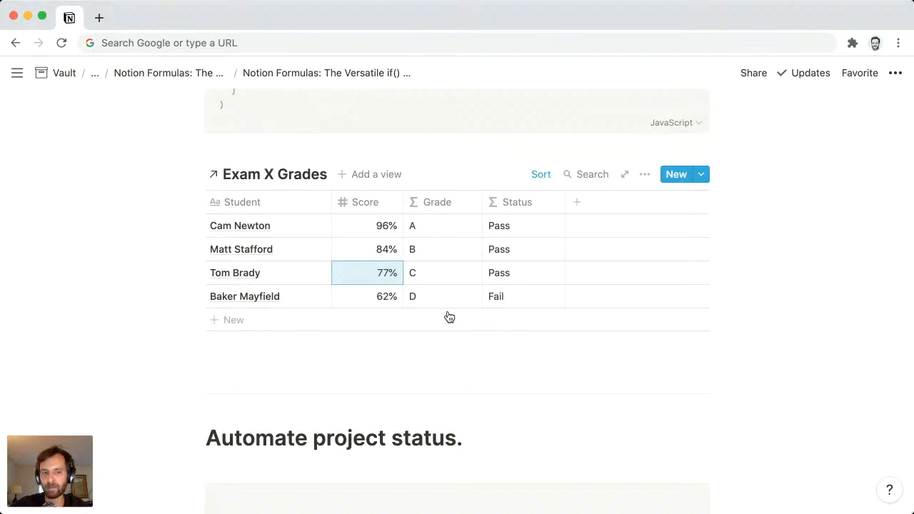
{"action": "scroll", "coordinate": [449, 317], "scroll_direction": "down", "scroll_amount": 10}
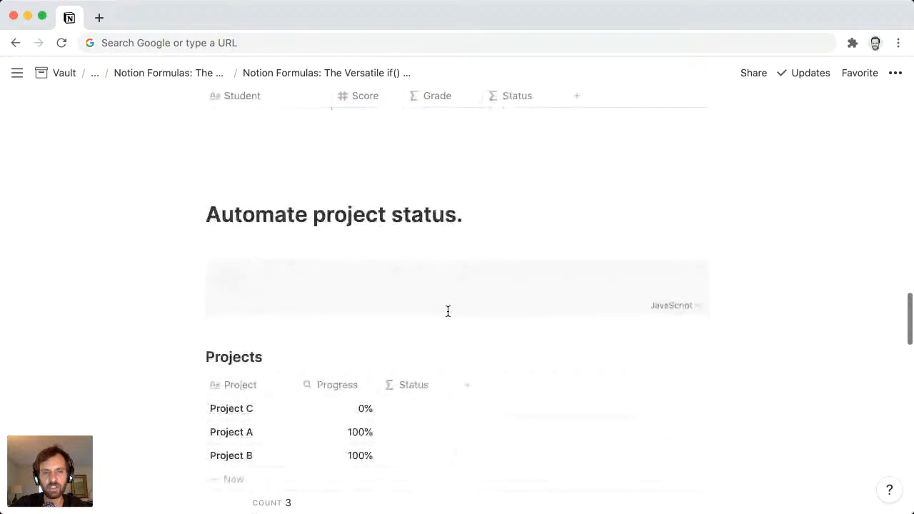
{"action": "scroll", "coordinate": [448, 311], "scroll_direction": "down", "scroll_amount": 2}
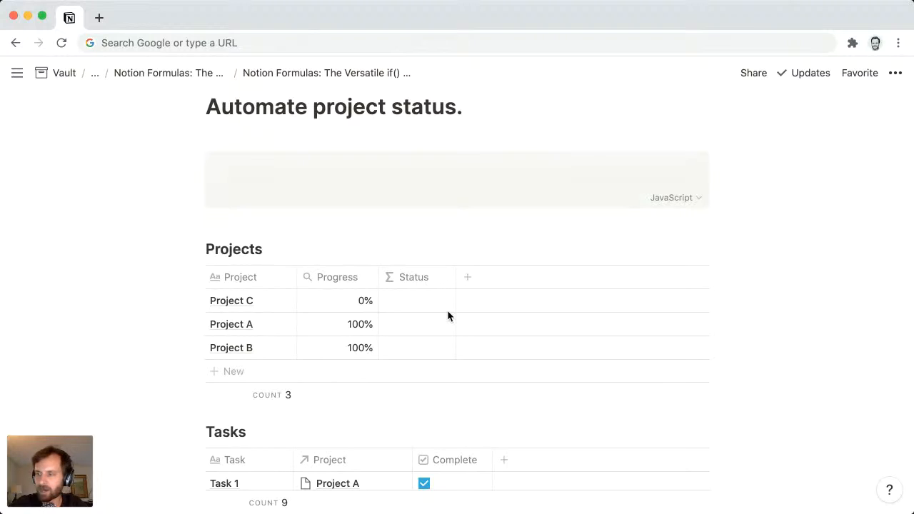
{"action": "scroll", "coordinate": [448, 314], "scroll_direction": "down", "scroll_amount": 4}
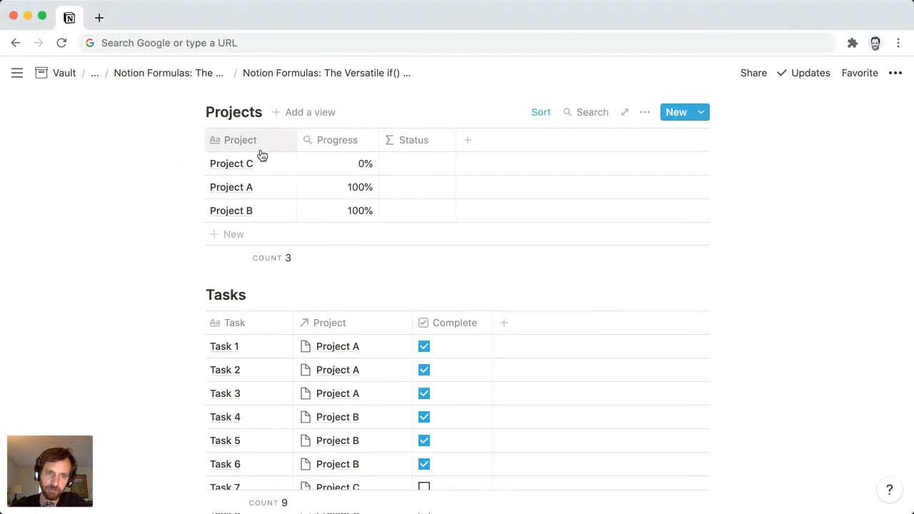
{"action": "left_click", "coordinate": [341, 170]}
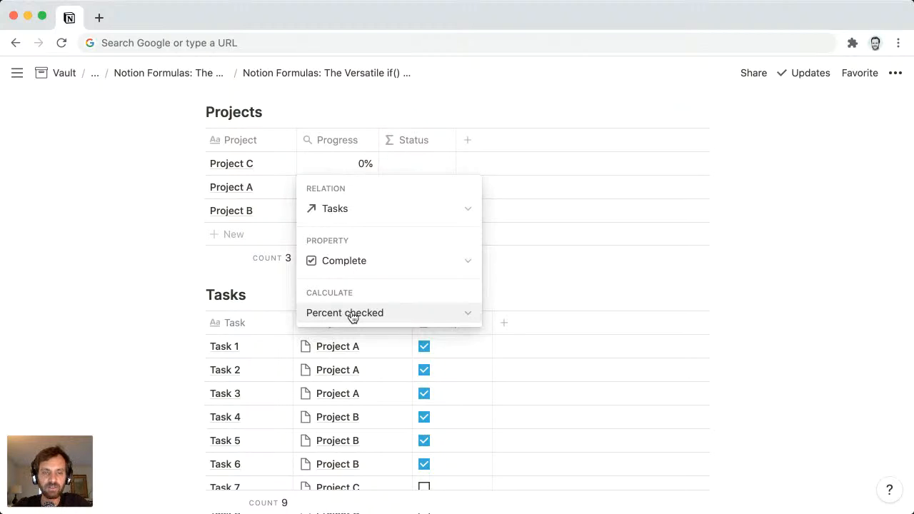
{"action": "left_click", "coordinate": [160, 184]}
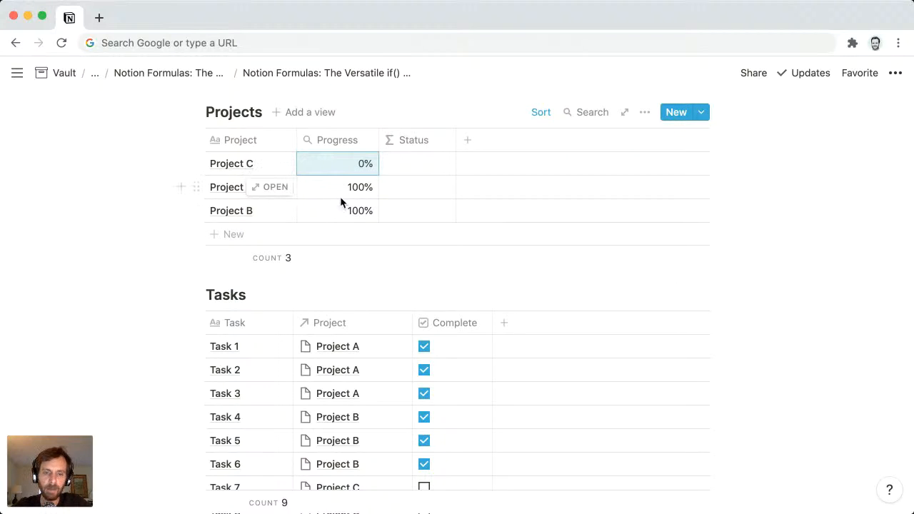
- Mark Task 6 as not complete in the Tasks table, and toggle Task 5's Complete checkbox off and back on
{"action": "scroll", "coordinate": [340, 198], "scroll_direction": "down", "scroll_amount": 2}
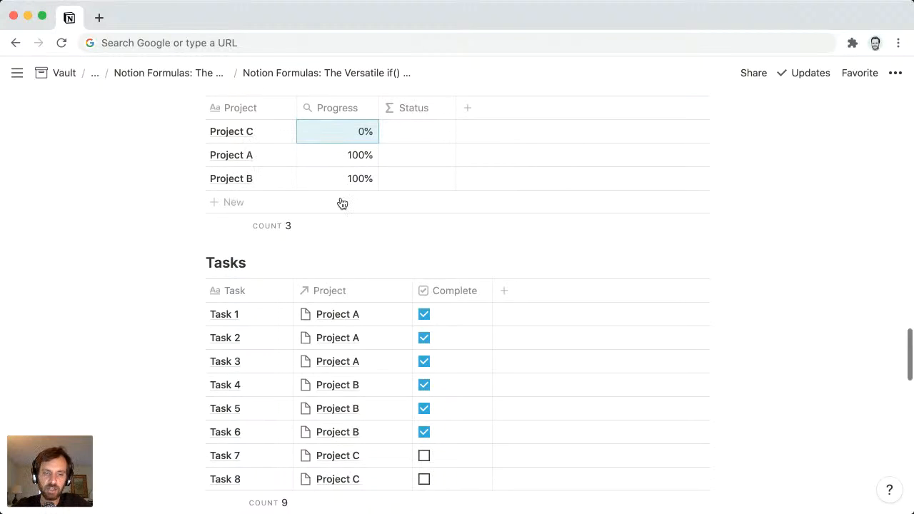
{"action": "left_click", "coordinate": [426, 433]}
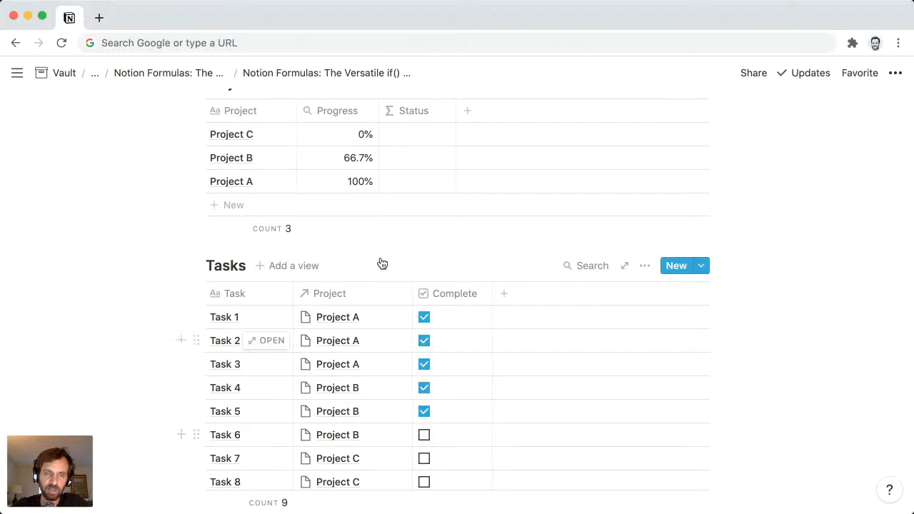
{"action": "left_click", "coordinate": [424, 412]}
{"action": "left_click", "coordinate": [424, 411]}
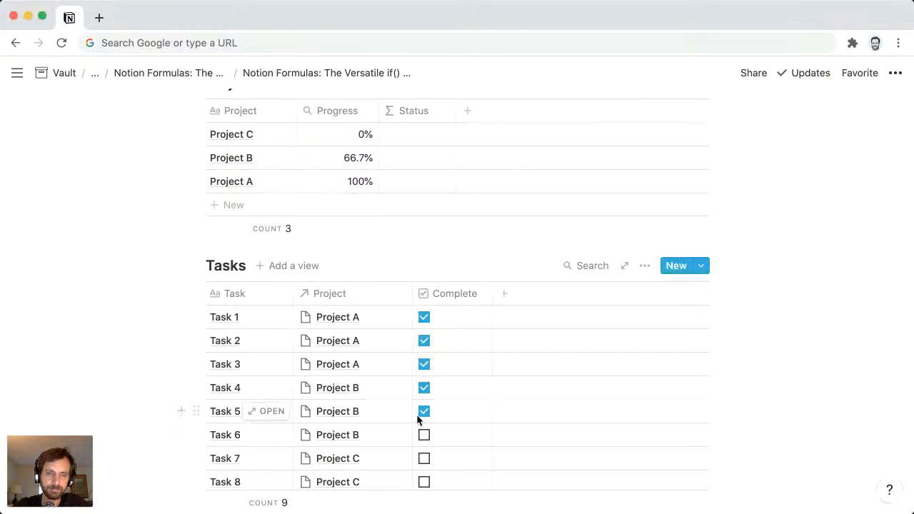
- Start an if() formula in the empty Automate project status code block with the condition prop("Progress") == 0 and the true value "Planned"
{"action": "scroll", "coordinate": [418, 419], "scroll_direction": "up", "scroll_amount": 2}
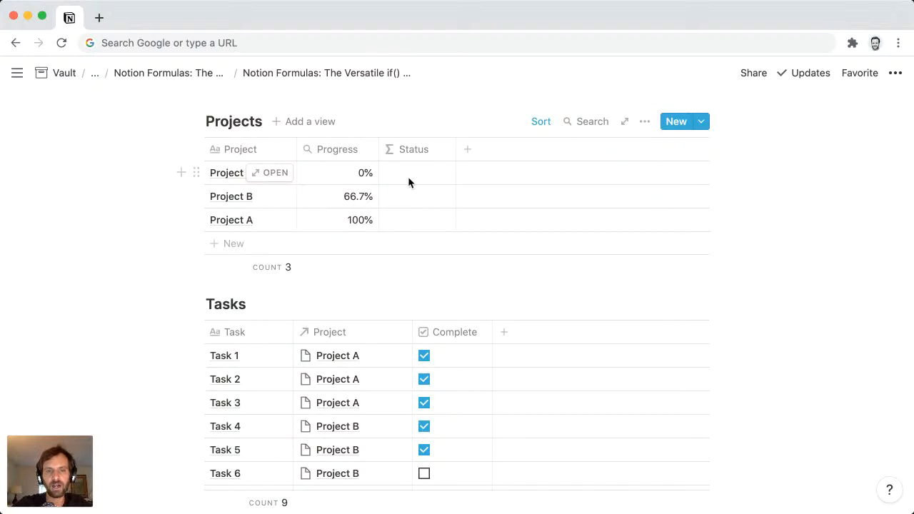
{"action": "scroll", "coordinate": [408, 180], "scroll_direction": "up", "scroll_amount": 3}
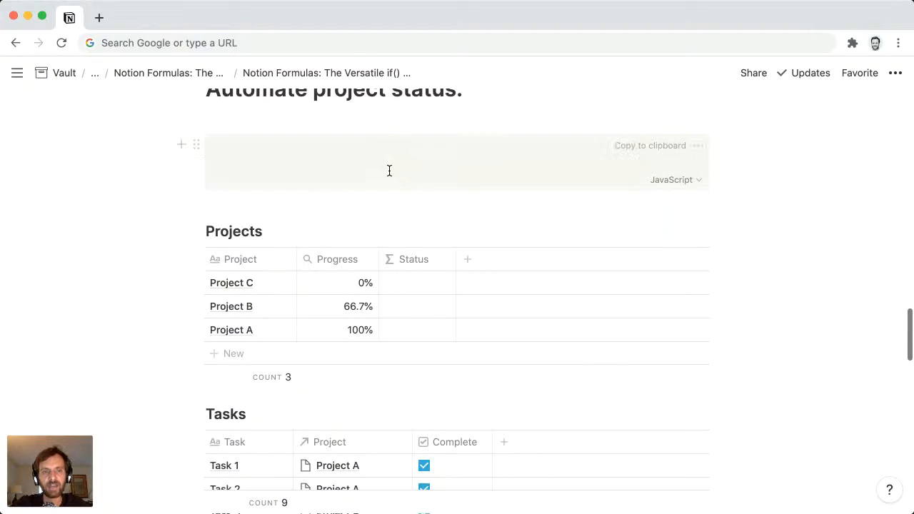
{"action": "left_click", "coordinate": [389, 170]}
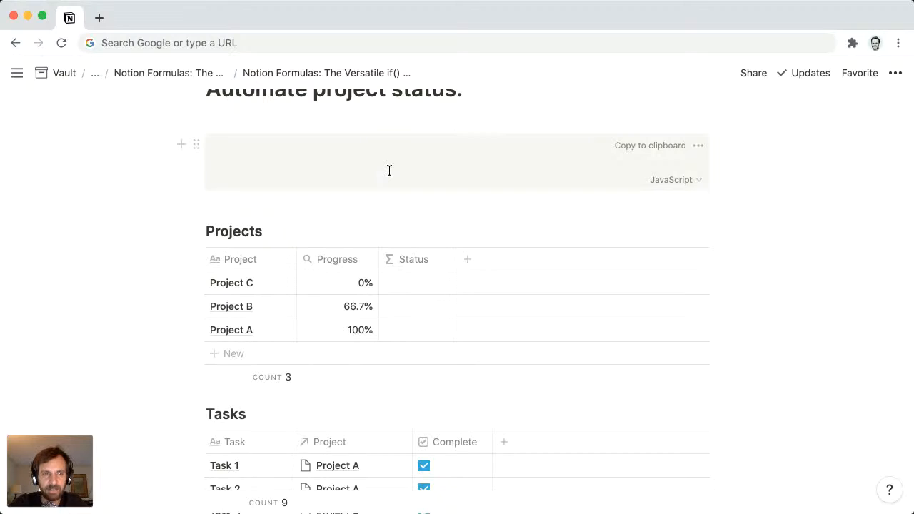
{"action": "type", "text": "if("}
{"action": "key", "text": "Return"}
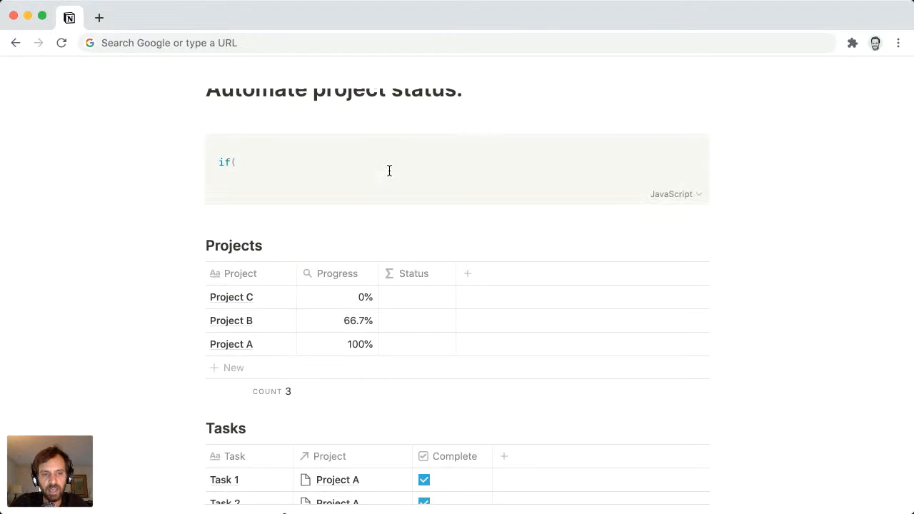
{"action": "type", "text": "prop(\""}
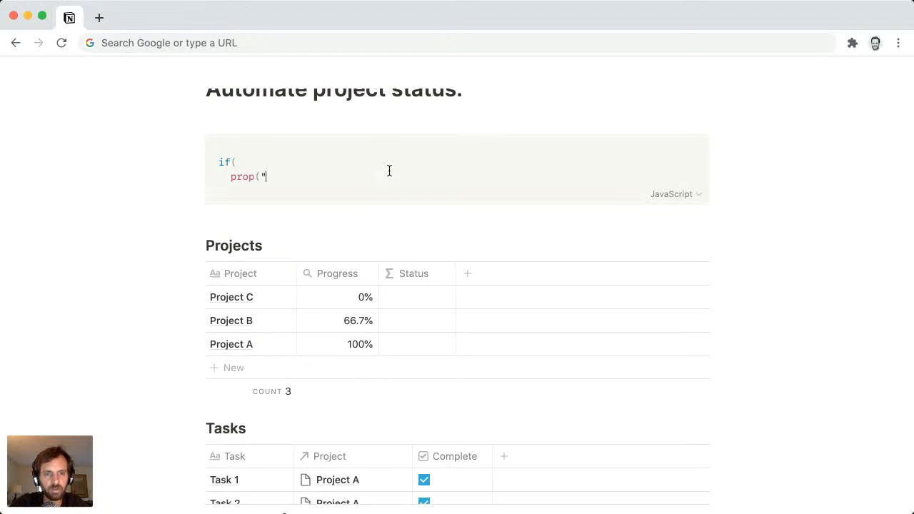
{"action": "type", "text": "Progress\")"}
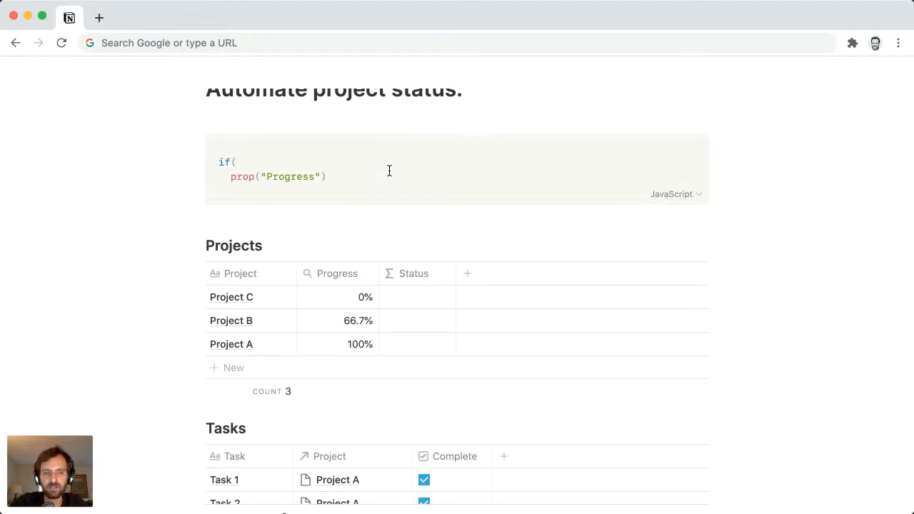
{"action": "type", "text": " =="}
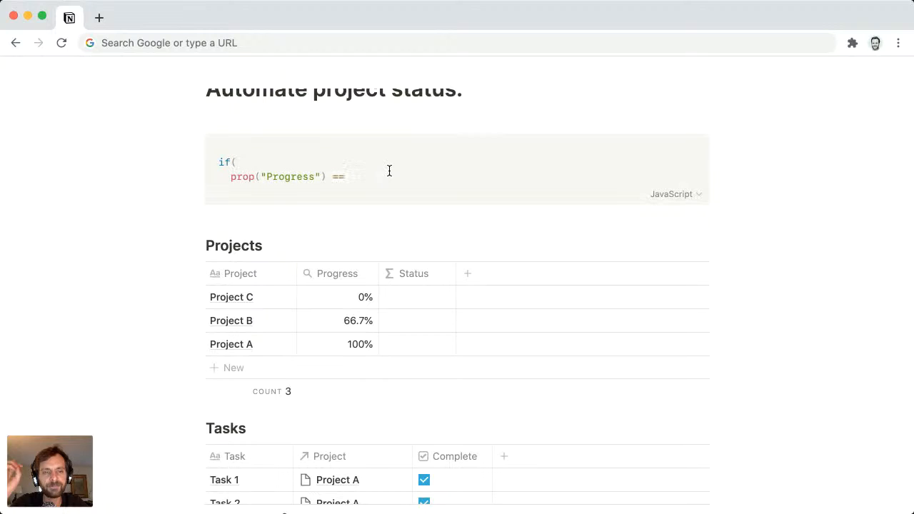
{"action": "type", "text": " 0,"}
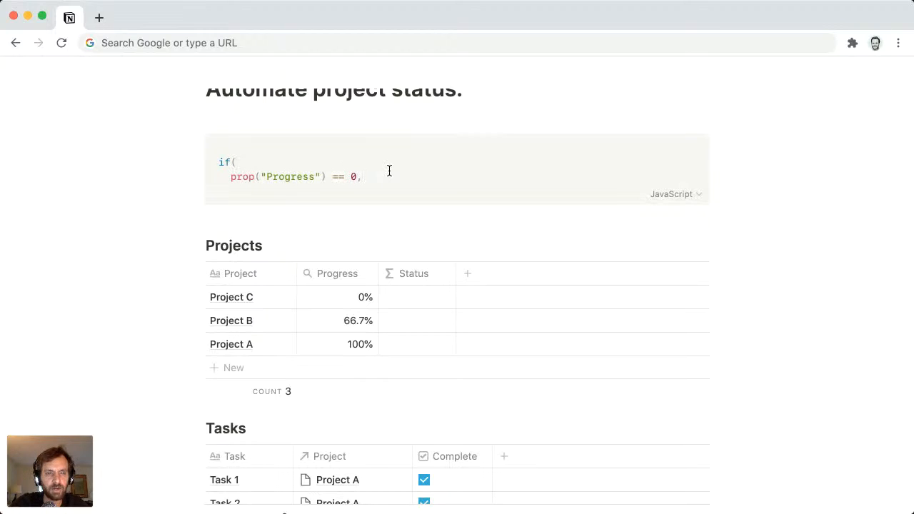
{"action": "key", "text": "Return"}
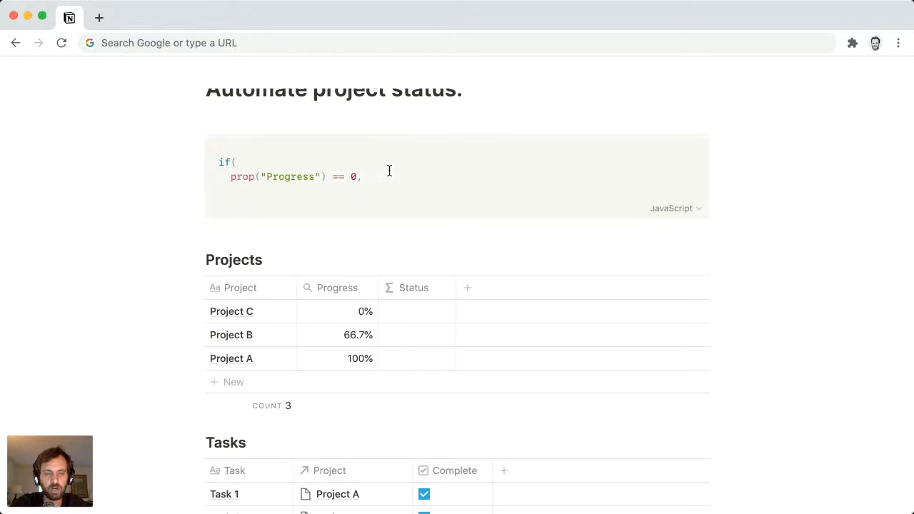
{"action": "type", "text": "\"P"}
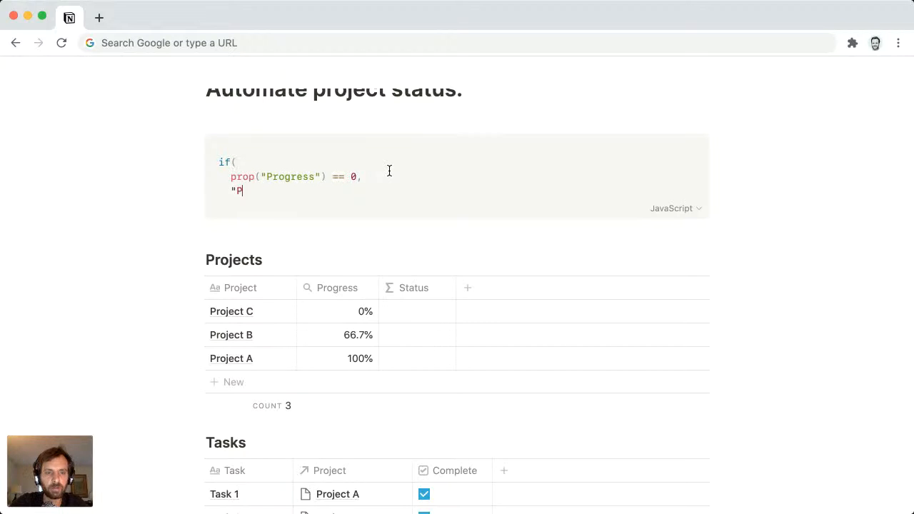
{"action": "type", "text": "lanned\","}
{"action": "key", "text": "Return"}
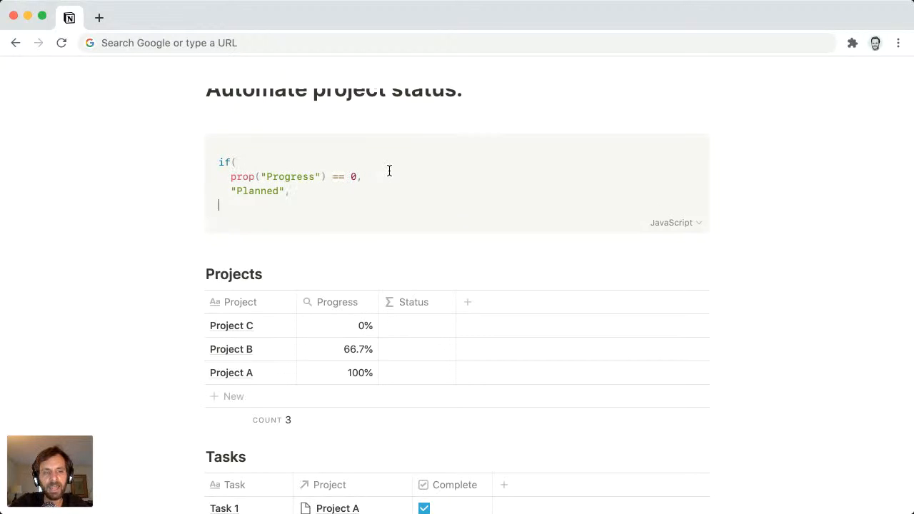
- Nest a second, further indented if() below "Planned" with the condition prop("Progress") == 1 and the true value "Complete"
{"action": "type", "text": "if("}
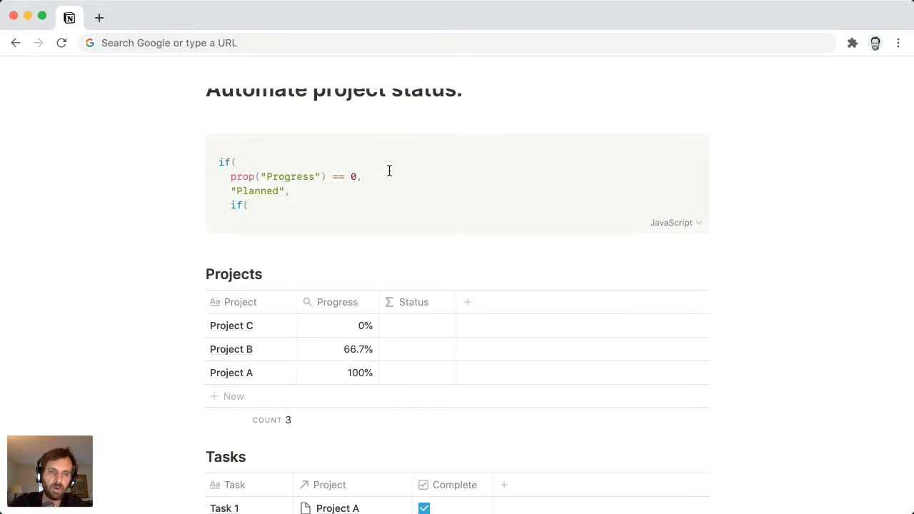
{"action": "key", "text": "Return"}
{"action": "type", "text": "prop(\"Pgores"}
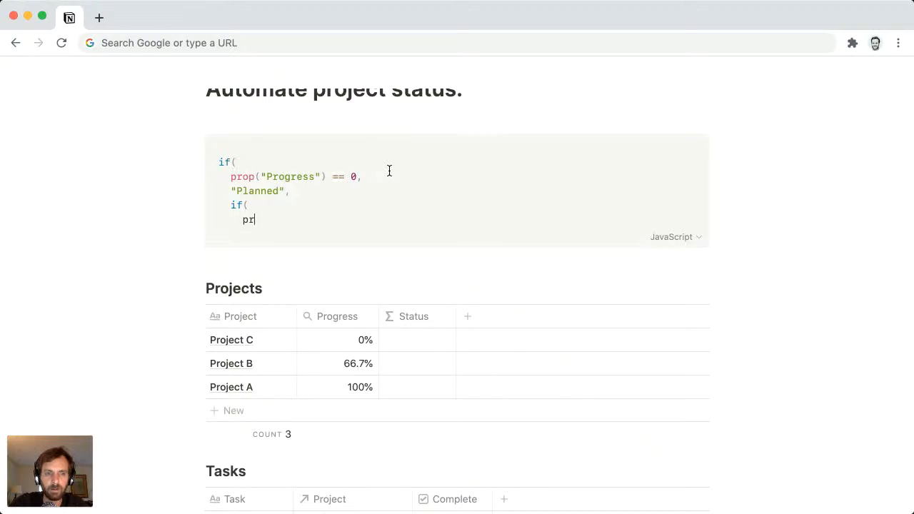
{"action": "key", "text": "BackSpace"}
{"action": "key", "text": "BackSpace"}
{"action": "key", "text": "BackSpace"}
{"action": "key", "text": "BackSpace"}
{"action": "key", "text": "BackSpace"}
{"action": "type", "text": "rogress\""}
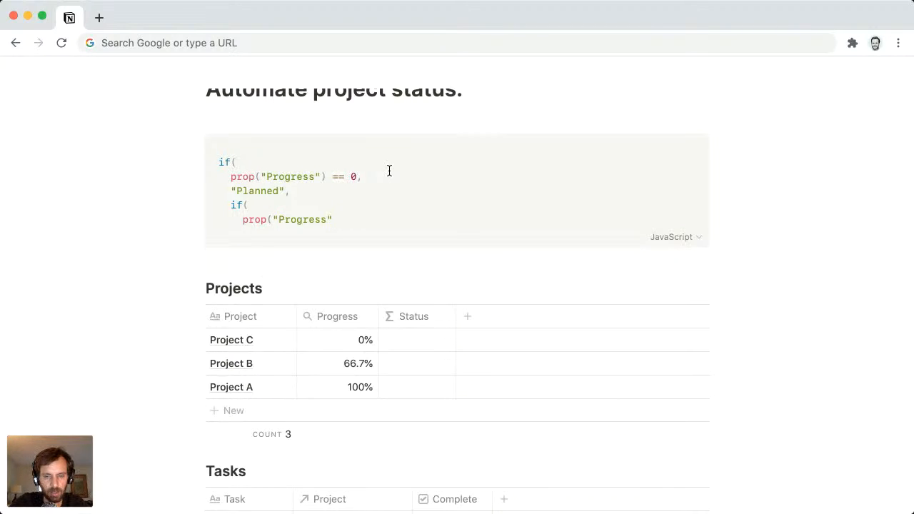
{"action": "type", "text": ") == "}
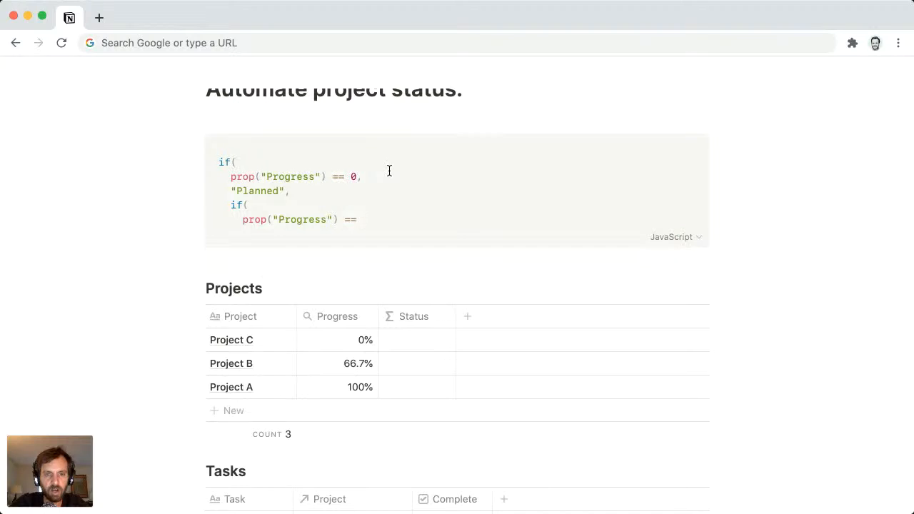
{"action": "type", "text": "1,"}
{"action": "key", "text": "Return"}
{"action": "type", "text": "\"Complete\","}
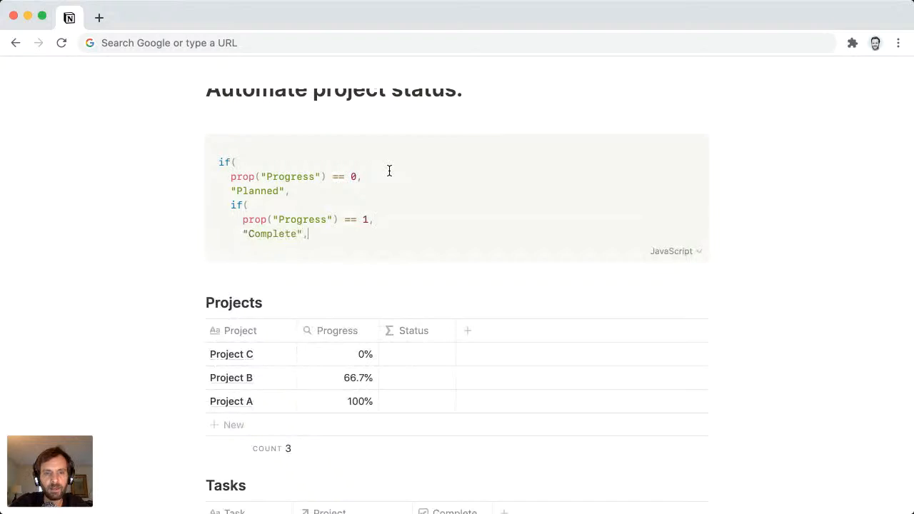
- Finish the Automate project status formula with "In Progress" as the inner if()'s false value, closing both if() functions on separate, outdented lines
{"action": "key", "text": "Return"}
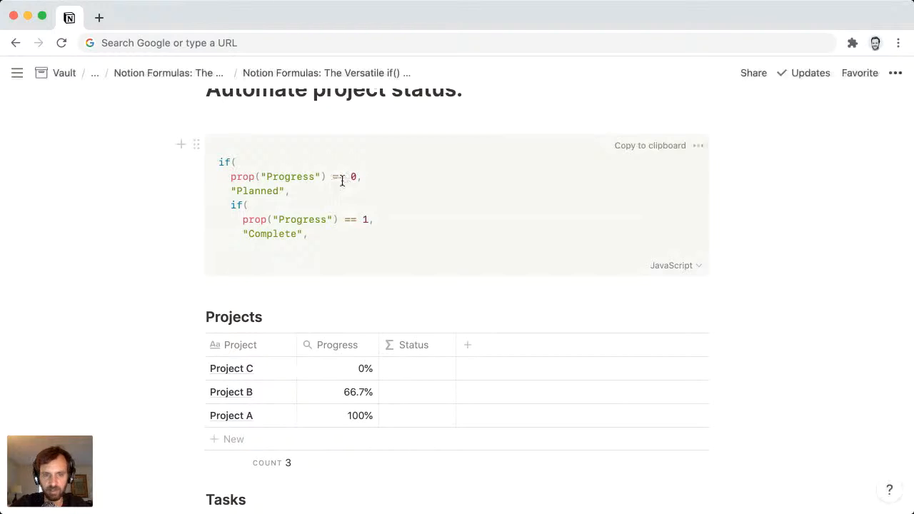
{"action": "type", "text": "\"I"}
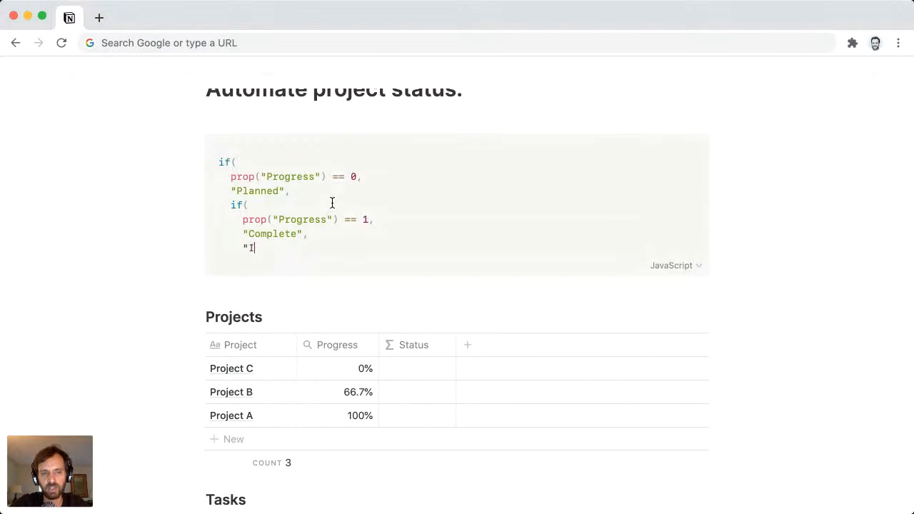
{"action": "type", "text": "n Pgores"}
{"action": "key", "text": "BackSpace"}
{"action": "key", "text": "BackSpace"}
{"action": "key", "text": "BackSpace"}
{"action": "key", "text": "BackSpace"}
{"action": "key", "text": "BackSpace"}
{"action": "type", "text": "rogress\""}
{"action": "key", "text": "Return"}
{"action": "key", "text": "Tab"}
{"action": "type", "text": ")"}
{"action": "key", "text": "Return"}
{"action": "type", "text": ")"}
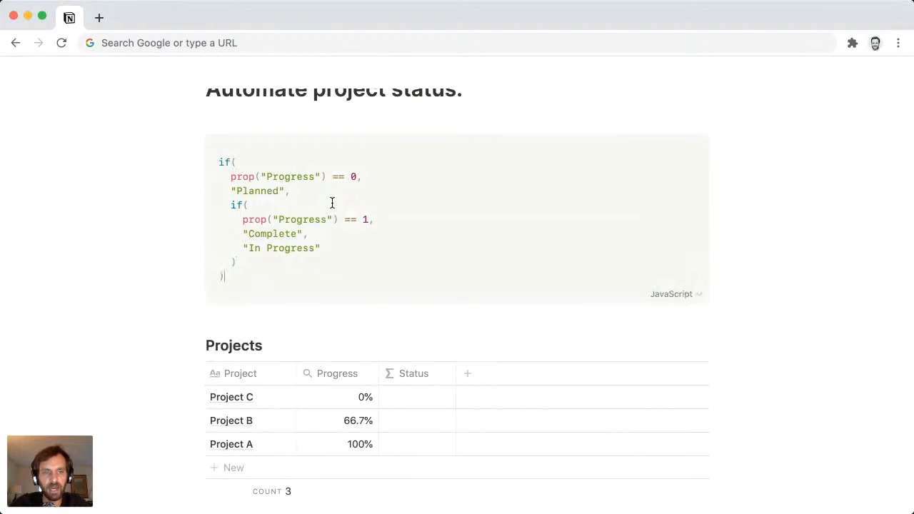
- Copy the whole status formula, flatten it to one line through the browser's address field, and apply it to the Projects table's Status property
{"action": "key", "text": "super+a"}
{"action": "key", "text": "super+c"}
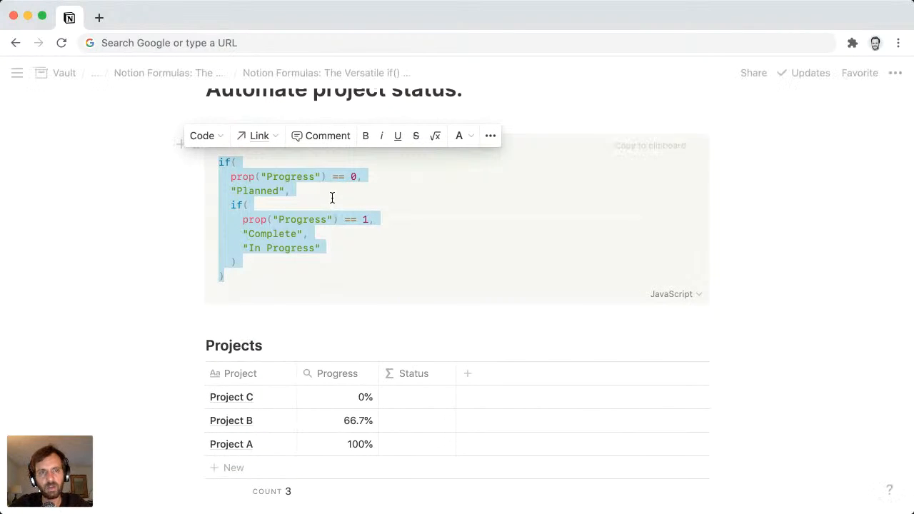
{"action": "left_click", "coordinate": [272, 36]}
{"action": "key", "text": "super+v"}
{"action": "key", "text": "super+a"}
{"action": "key", "text": "super+x"}
{"action": "left_click", "coordinate": [434, 395]}
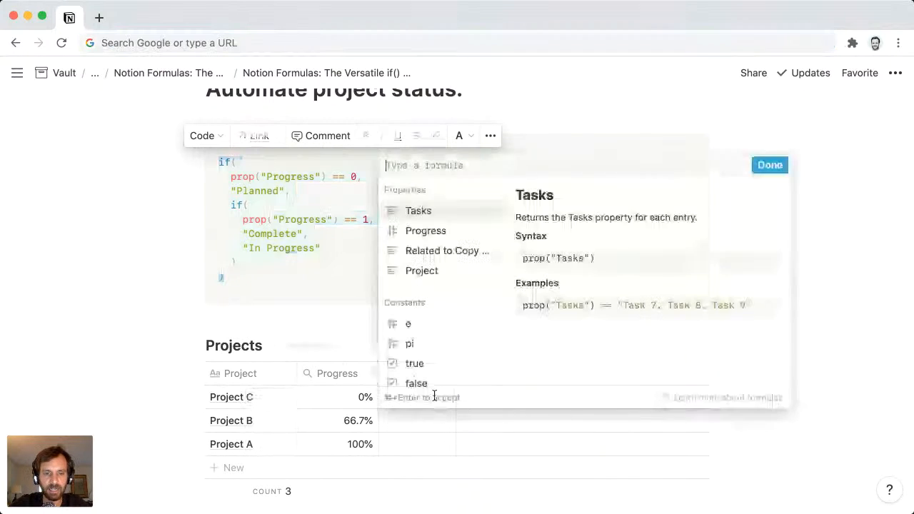
{"action": "key", "text": "super+v"}
{"action": "key", "text": "super+Return"}
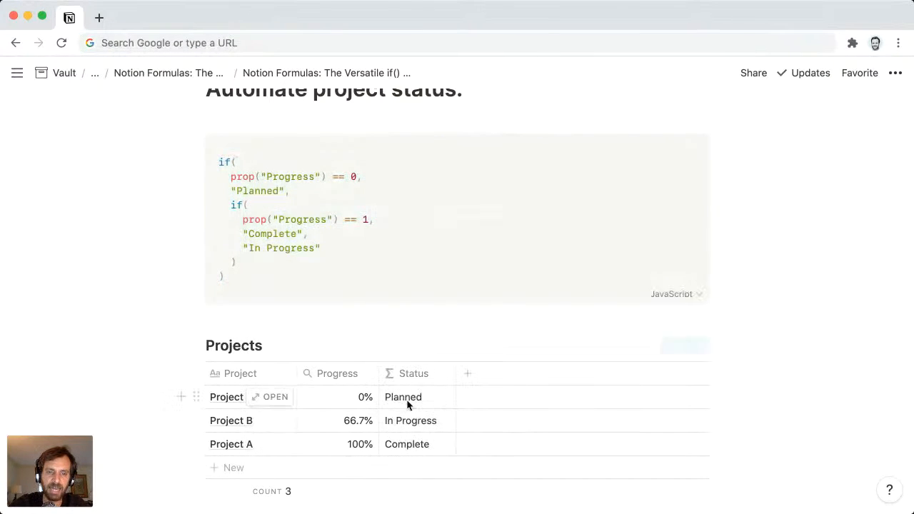
- Delete the bullet describing the Eisenhower Matrix under the Prioritize tasks heading
{"action": "scroll", "coordinate": [365, 422], "scroll_direction": "down", "scroll_amount": 5}
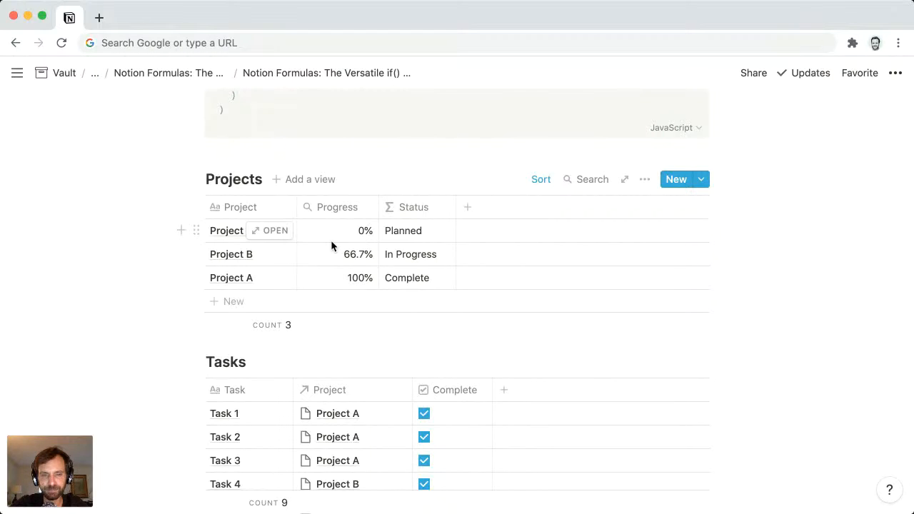
{"action": "scroll", "coordinate": [331, 243], "scroll_direction": "down", "scroll_amount": 2}
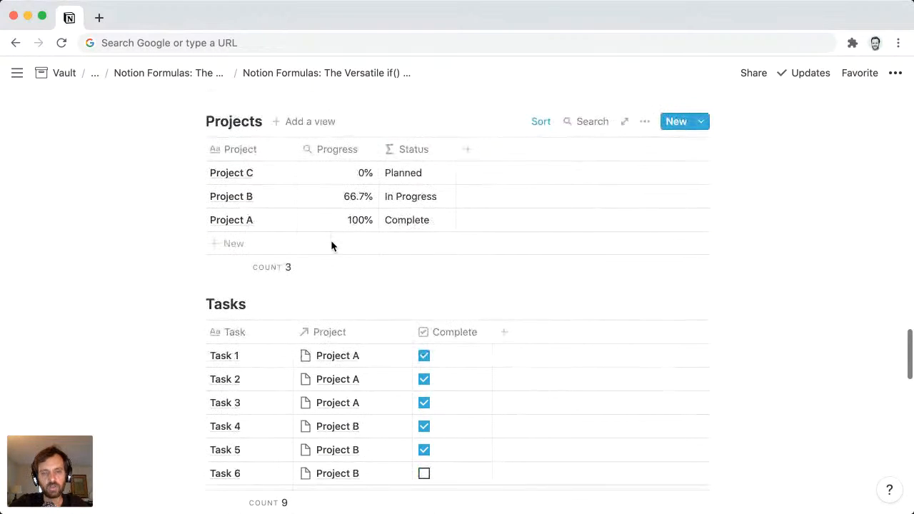
{"action": "scroll", "coordinate": [331, 246], "scroll_direction": "down", "scroll_amount": 10}
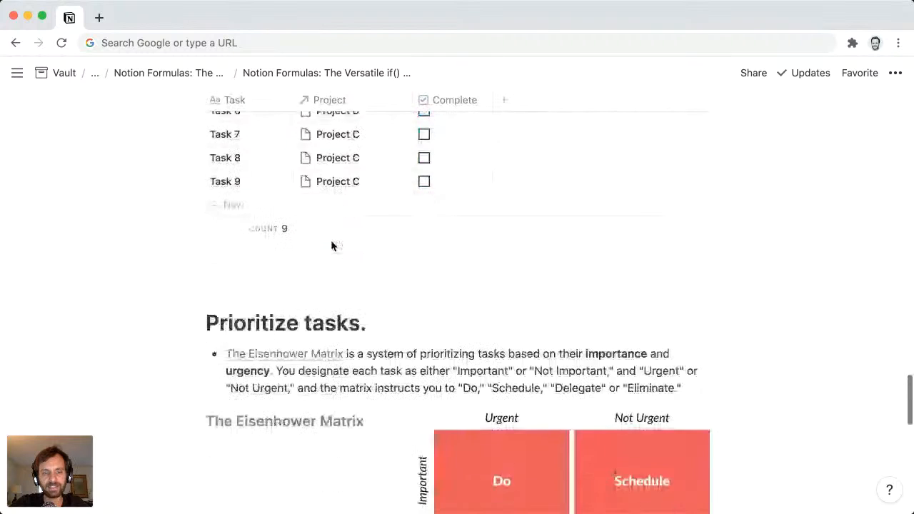
{"action": "scroll", "coordinate": [331, 246], "scroll_direction": "down", "scroll_amount": 3}
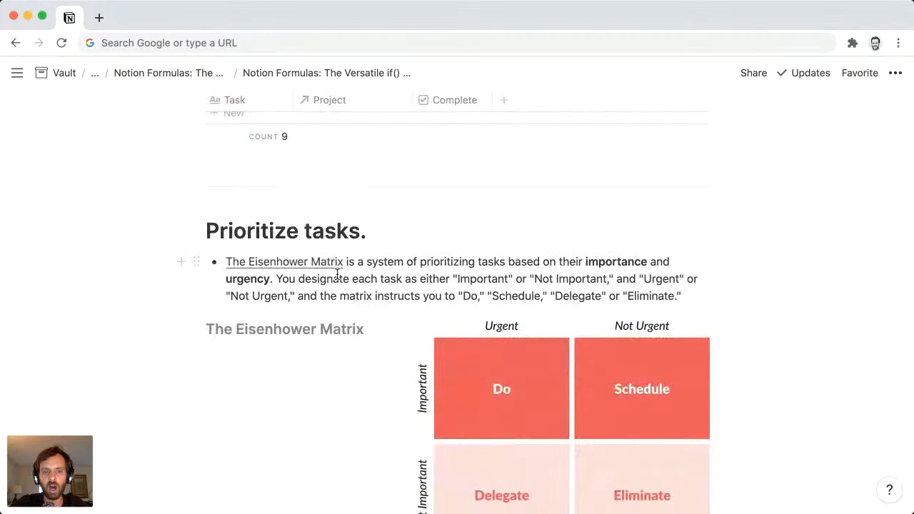
{"action": "scroll", "coordinate": [351, 322], "scroll_direction": "down", "scroll_amount": 1}
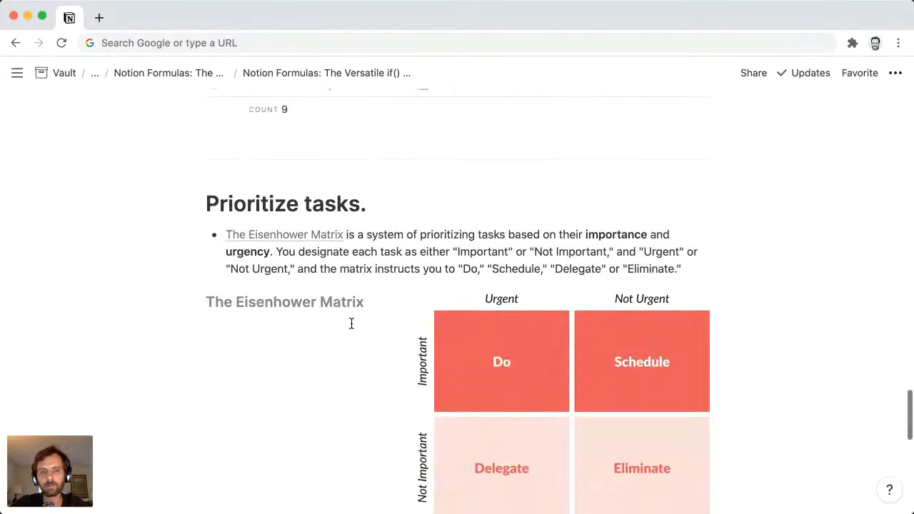
{"action": "left_click", "coordinate": [389, 245]}
{"action": "key", "text": "Escape"}
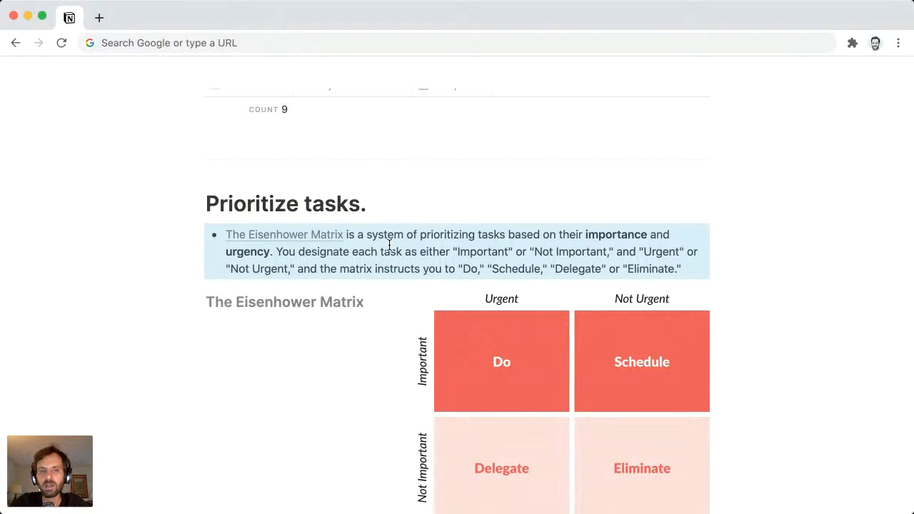
{"action": "key", "text": "BackSpace"}
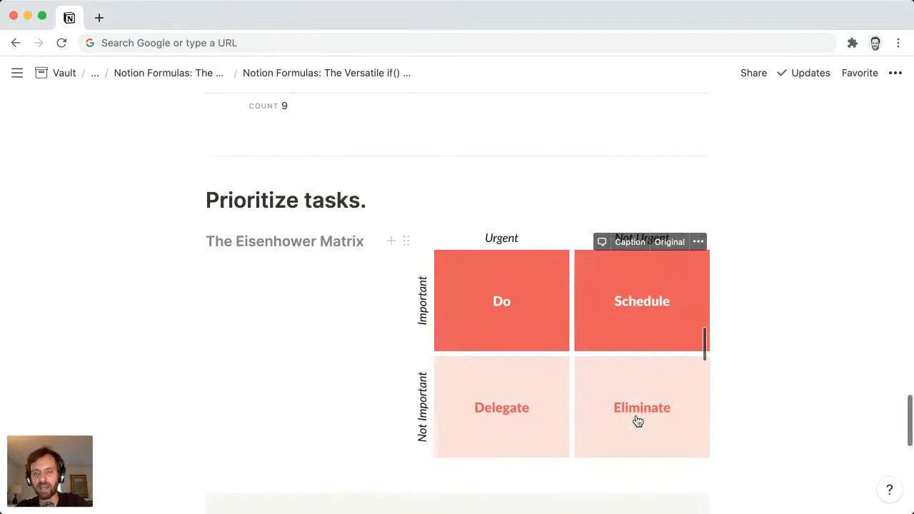
- Examine Task 1's Importance and Urgency options in the Tasks table under Prioritize tasks, and compare them with the Eisenhower Matrix
{"action": "scroll", "coordinate": [638, 420], "scroll_direction": "down", "scroll_amount": 3}
{"action": "scroll", "coordinate": [637, 415], "scroll_direction": "down", "scroll_amount": 8}
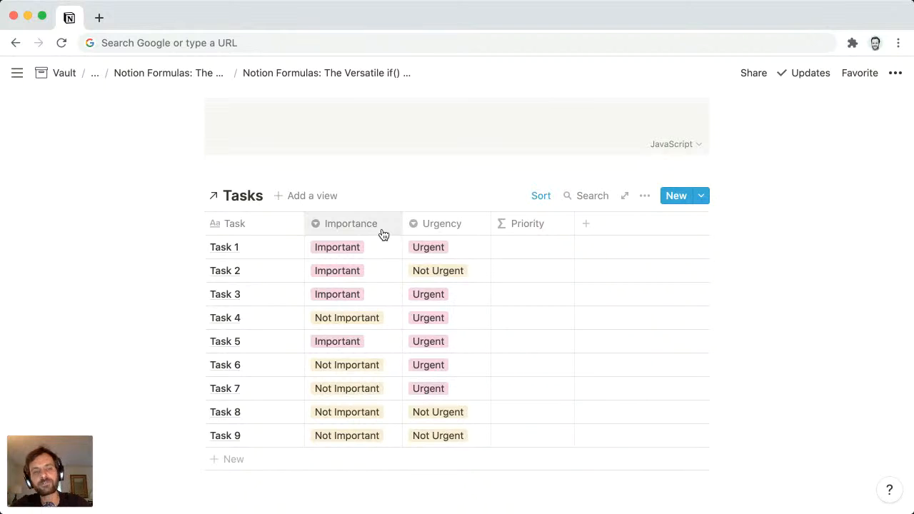
{"action": "left_click", "coordinate": [365, 248]}
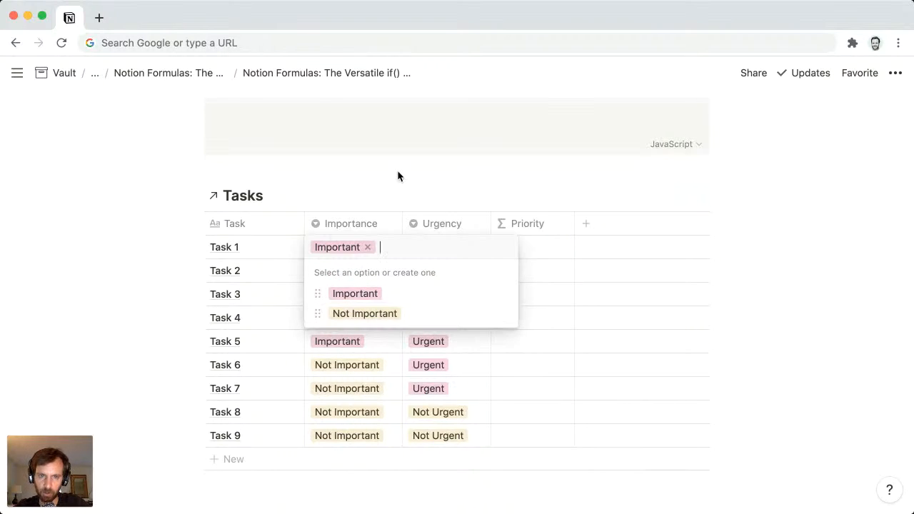
{"action": "key", "text": "Escape"}
{"action": "left_click", "coordinate": [443, 247]}
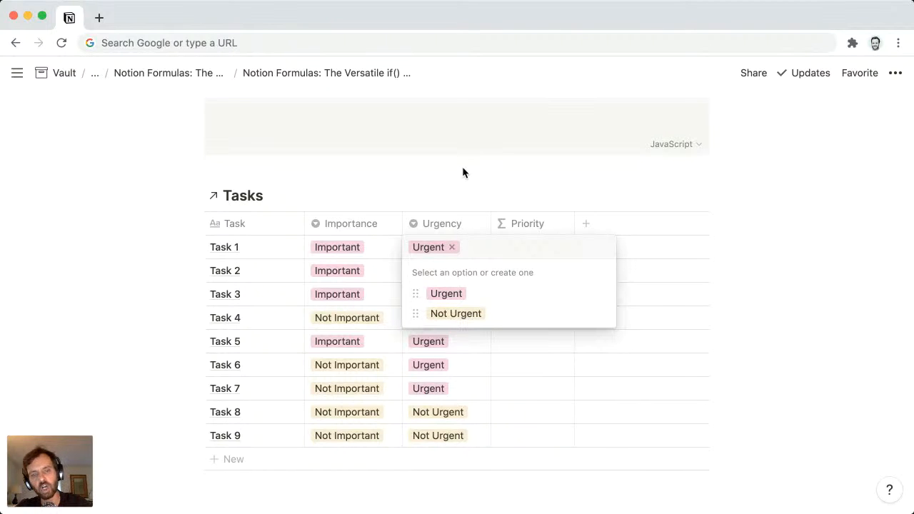
{"action": "key", "text": "Escape"}
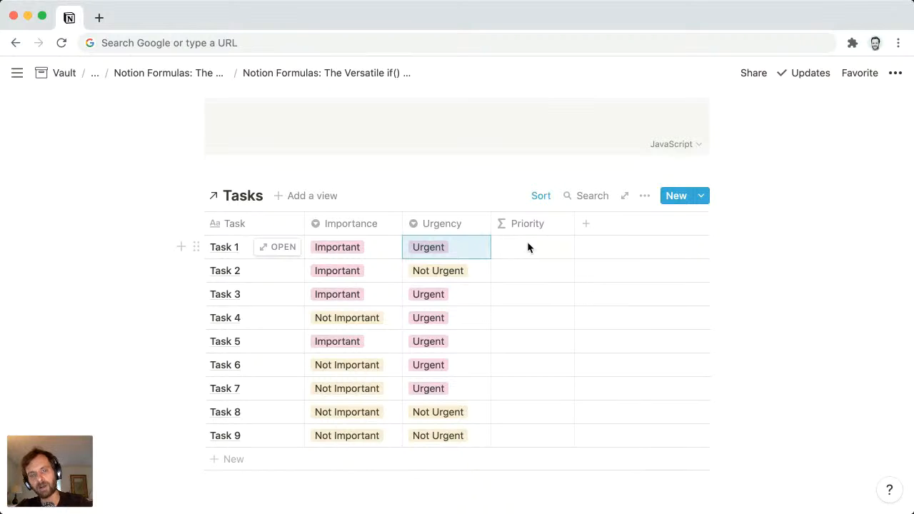
{"action": "scroll", "coordinate": [514, 215], "scroll_direction": "up", "scroll_amount": 5}
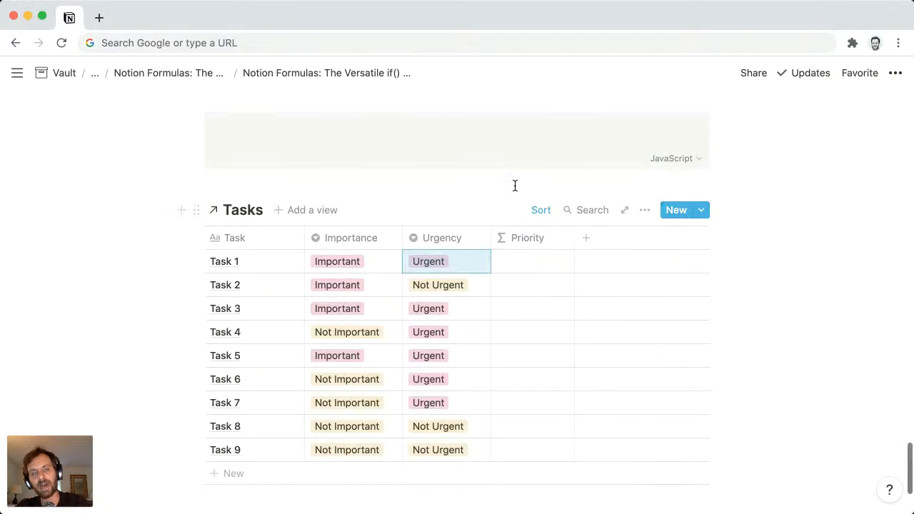
{"action": "scroll", "coordinate": [516, 190], "scroll_direction": "up", "scroll_amount": 1}
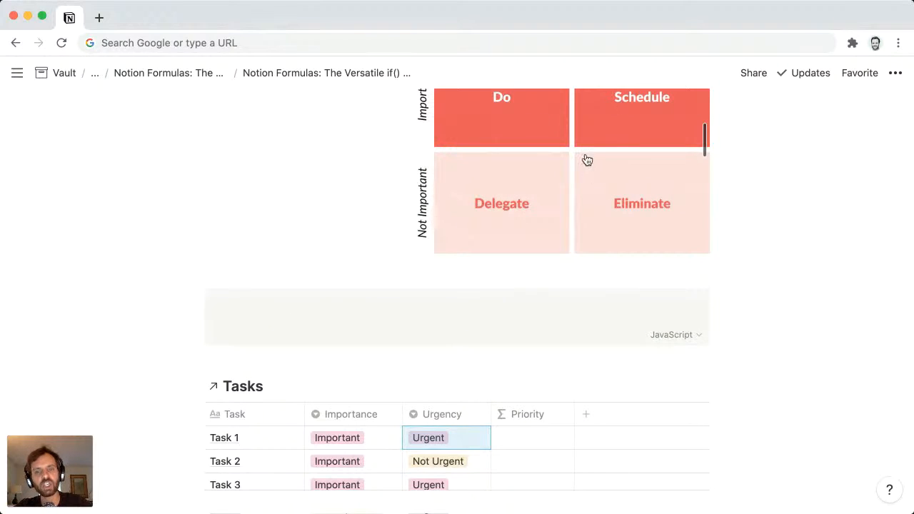
- Start an if() formula in the empty Prioritize tasks code block with the indented condition prop("Importance") == "Important"
{"action": "scroll", "coordinate": [561, 248], "scroll_direction": "down", "scroll_amount": 4}
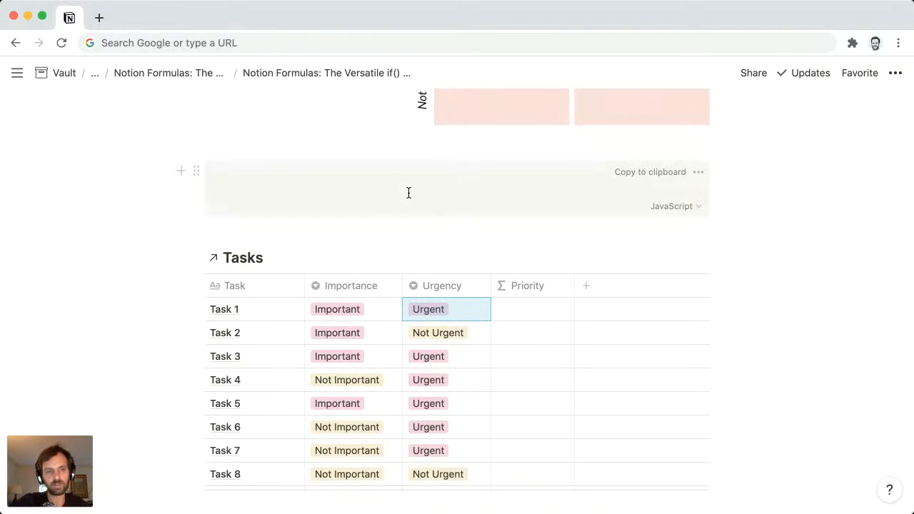
{"action": "left_click", "coordinate": [408, 193]}
{"action": "scroll", "coordinate": [161, 203], "scroll_direction": "down", "scroll_amount": 2}
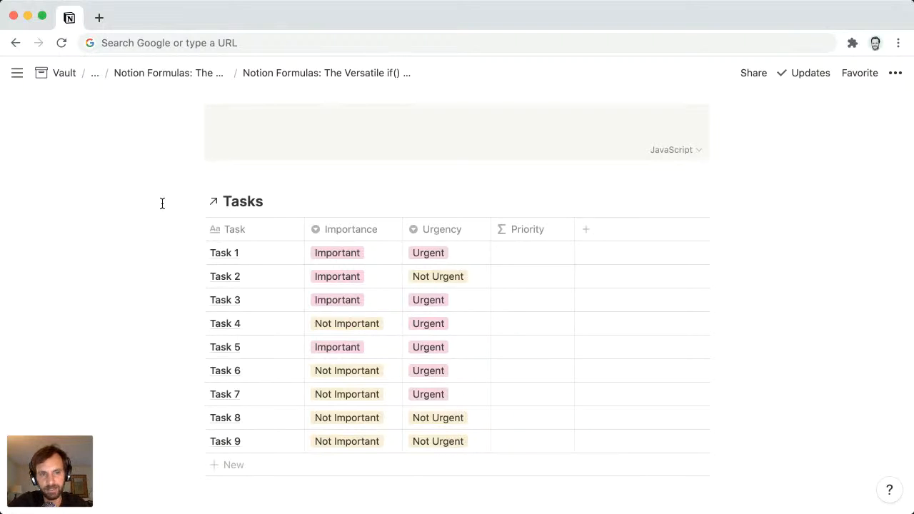
{"action": "type", "text": "if("}
{"action": "key", "text": "Return"}
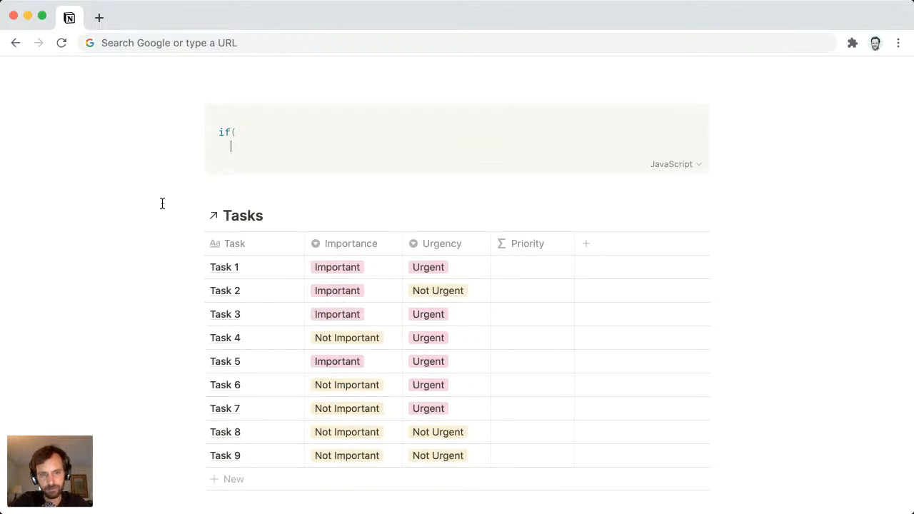
{"action": "type", "text": "prop(\""}
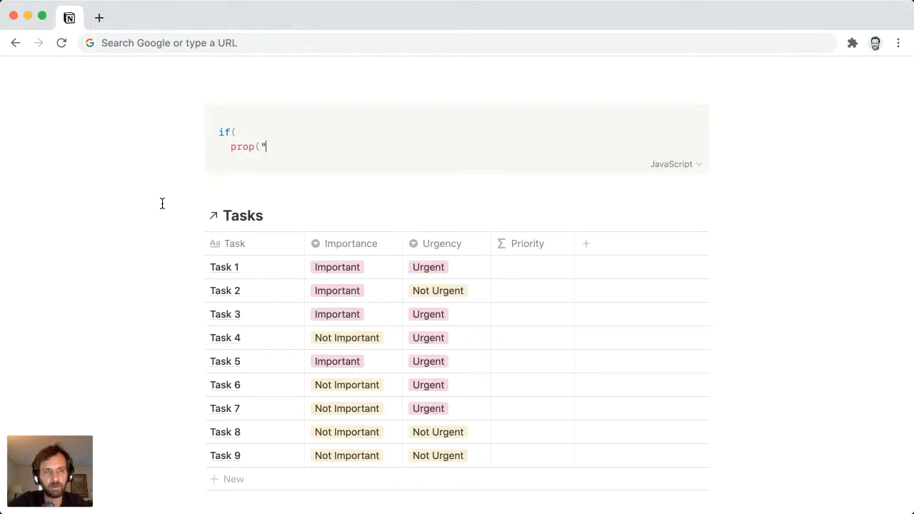
{"action": "type", "text": "Importance\")"}
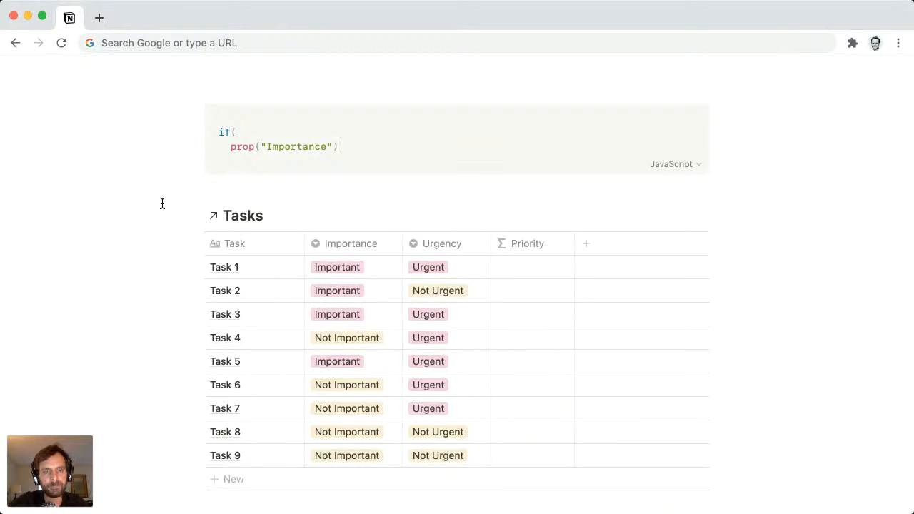
{"action": "type", "text": " == \"Im"}
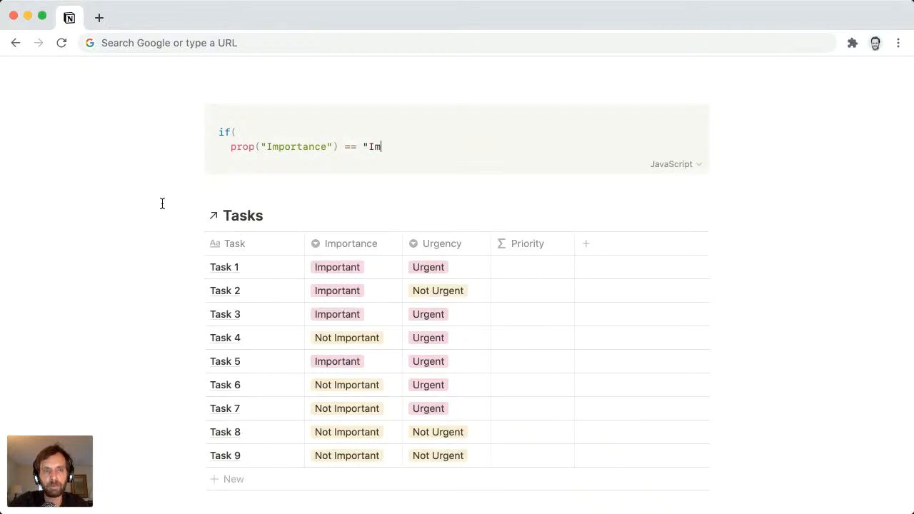
{"action": "type", "text": "portant\","}
{"action": "key", "text": "Return"}
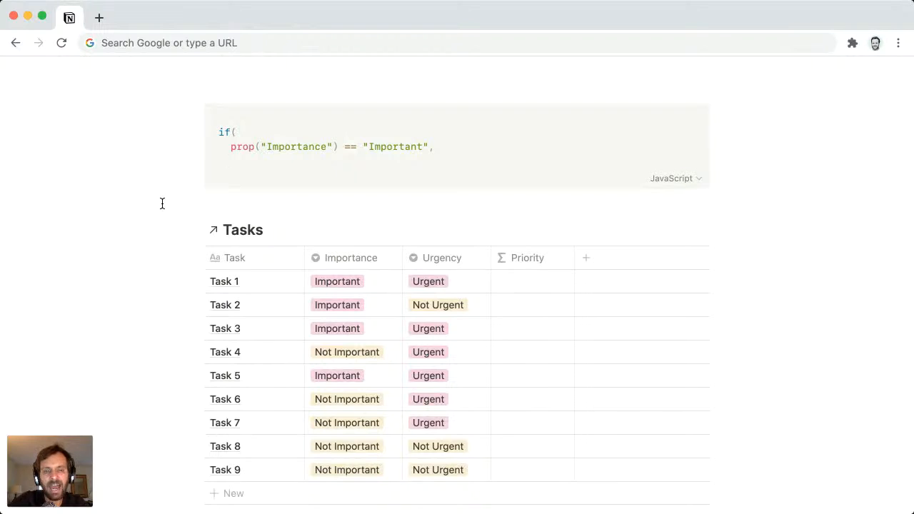
- Nest an indented if() as the true value, with the condition prop("Urgency") == "Urgent" and the true value "Do"
{"action": "type", "text": "if("}
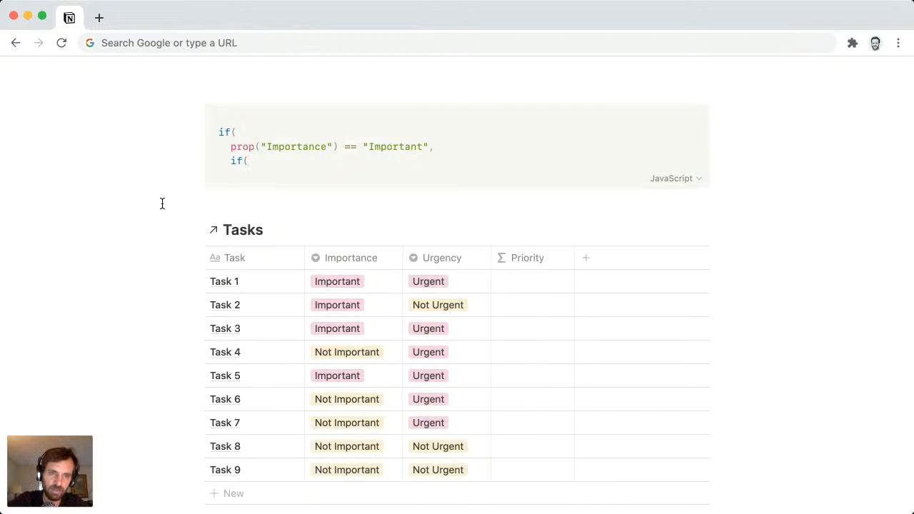
{"action": "key", "text": "Return"}
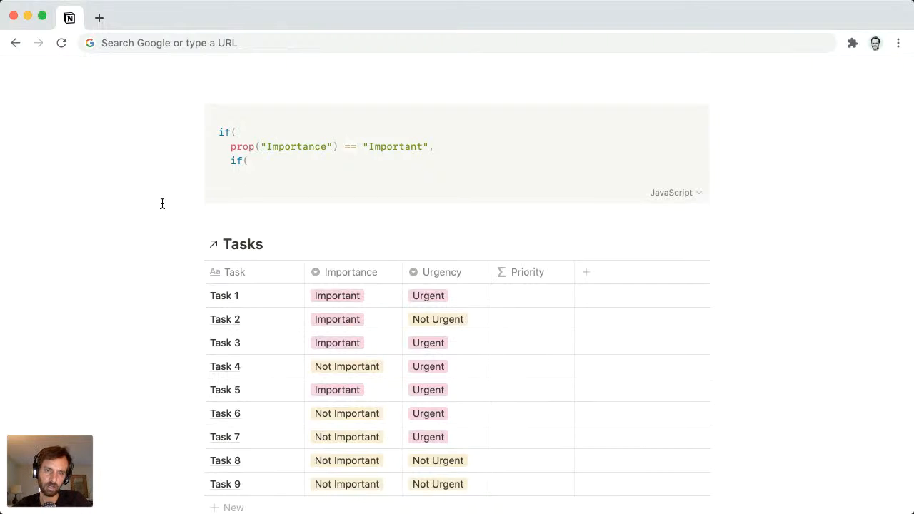
{"action": "type", "text": "prop("}
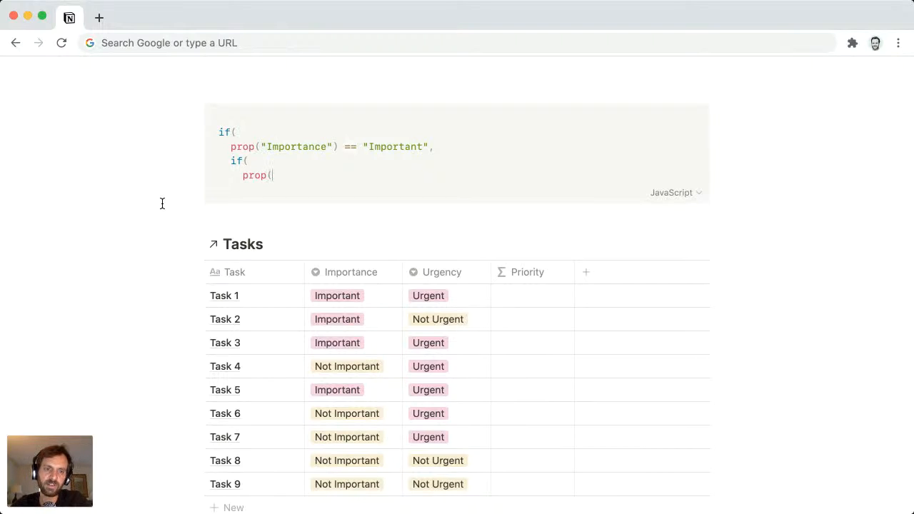
{"action": "type", "text": "\"Urgency\")"}
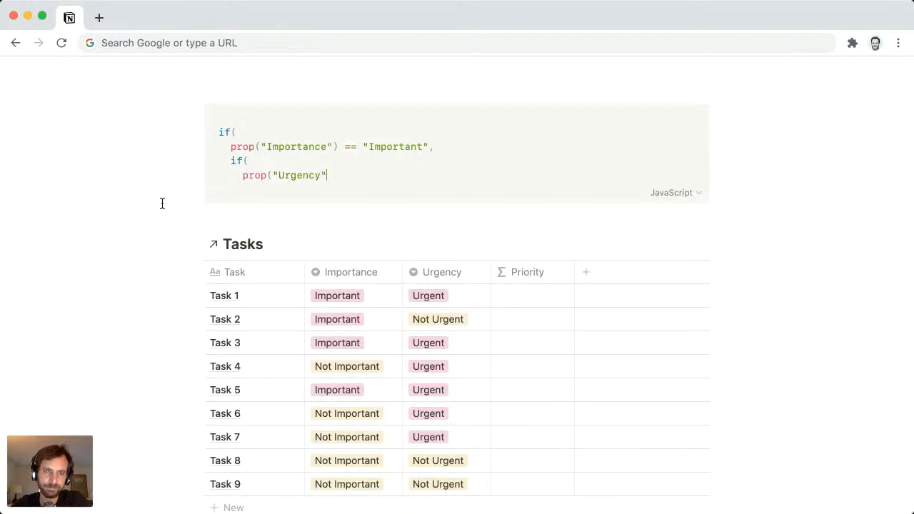
{"action": "type", "text": " == \""}
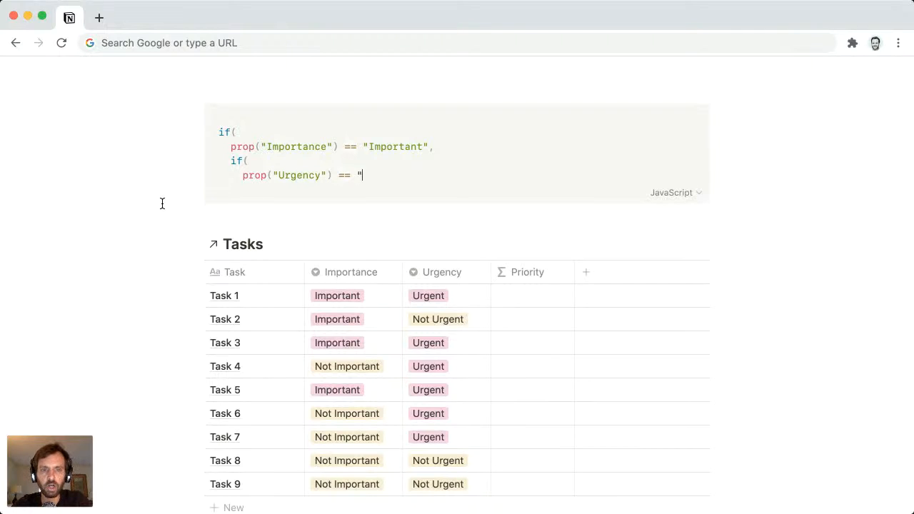
{"action": "type", "text": "Urgent\""}
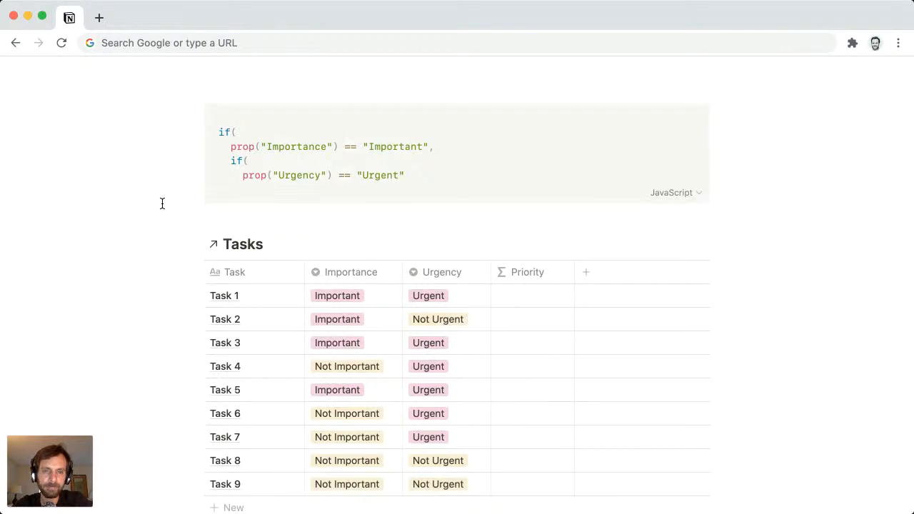
{"action": "type", "text": ","}
{"action": "key", "text": "Return"}
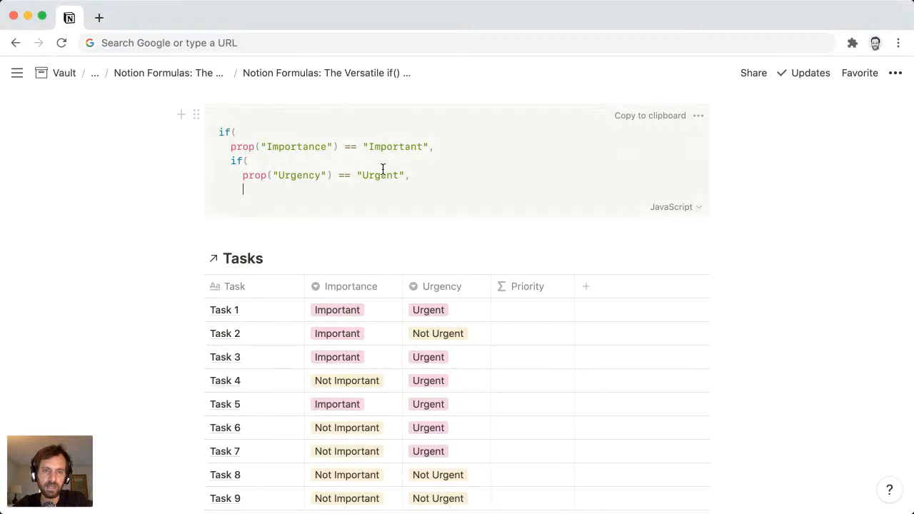
{"action": "type", "text": "\"Do\""}
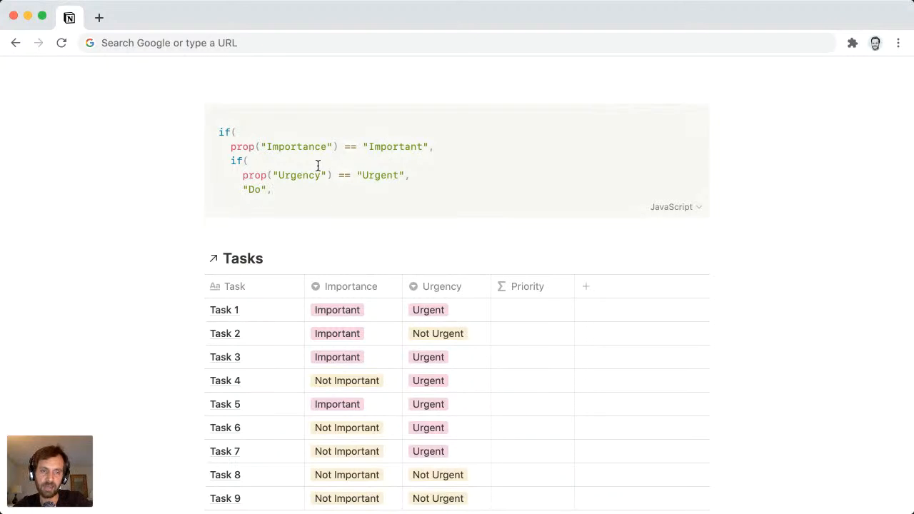
{"action": "type", "text": ","}
{"action": "key", "text": "Return"}
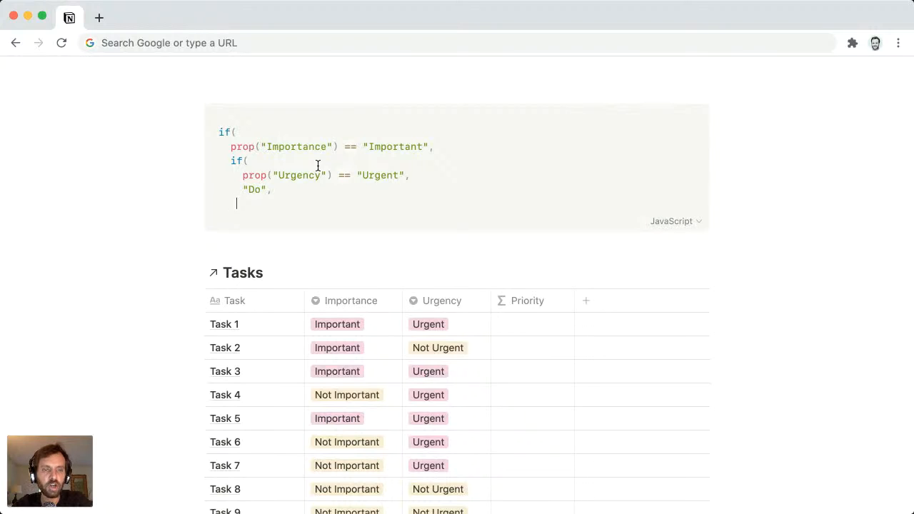
- Add "Schedule" as the nested if()'s false value in the code block and close that if() with a trailing comma
{"action": "type", "text": "\""}
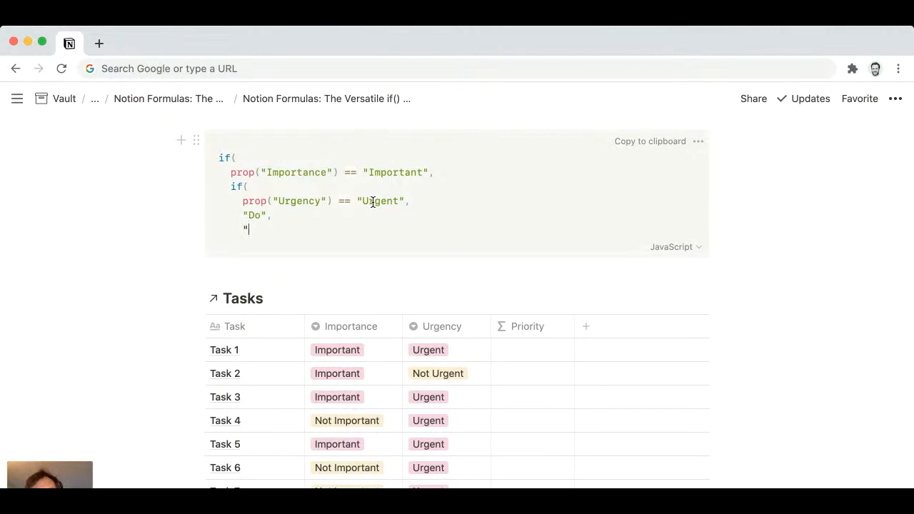
{"action": "type", "text": "Schedule"}
{"action": "type", "text": "\""}
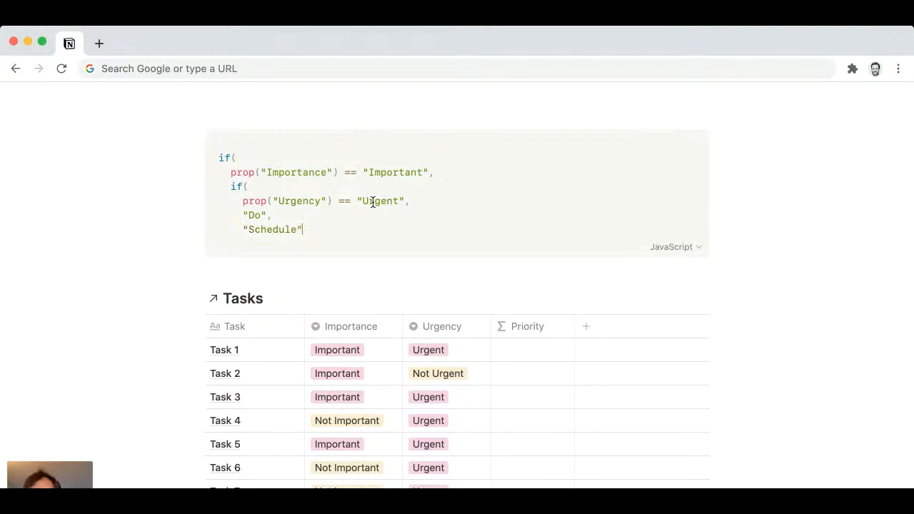
{"action": "key", "text": "Return"}
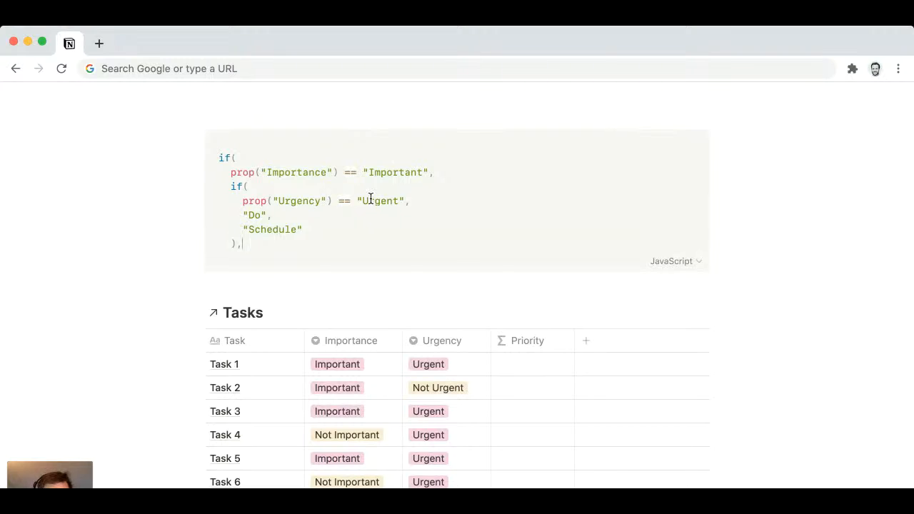
- Begin a second nested if() as the outer false value, with the indented condition prop("Urgency") == "Urgent"
{"action": "key", "text": "Return"}
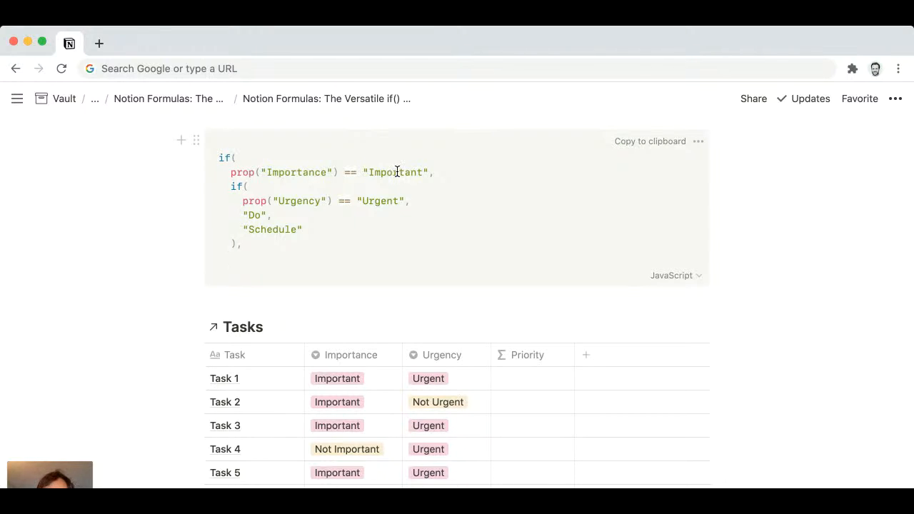
{"action": "type", "text": "if( "}
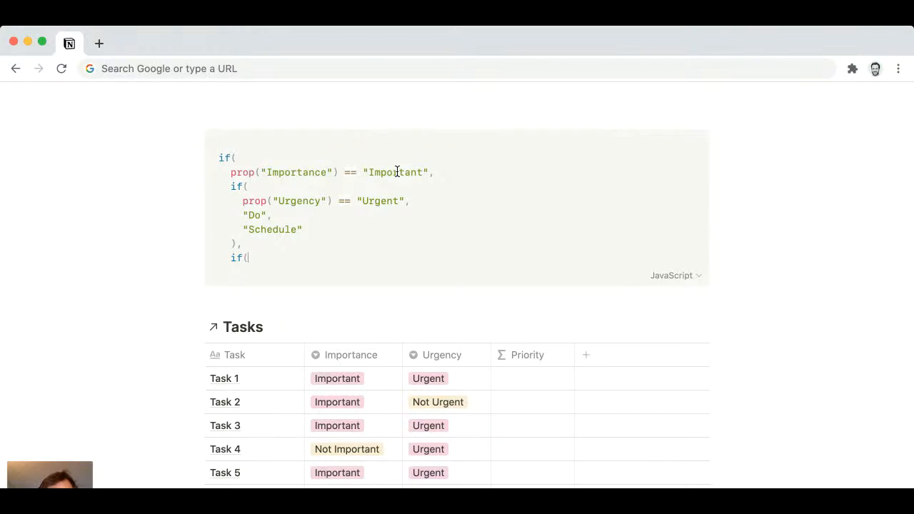
{"action": "type", "text": "  prop"}
{"action": "key", "text": "BackSpace"}
{"action": "key", "text": "BackSpace"}
{"action": "key", "text": "BackSpace"}
{"action": "key", "text": "BackSpace"}
{"action": "key", "text": "BackSpace"}
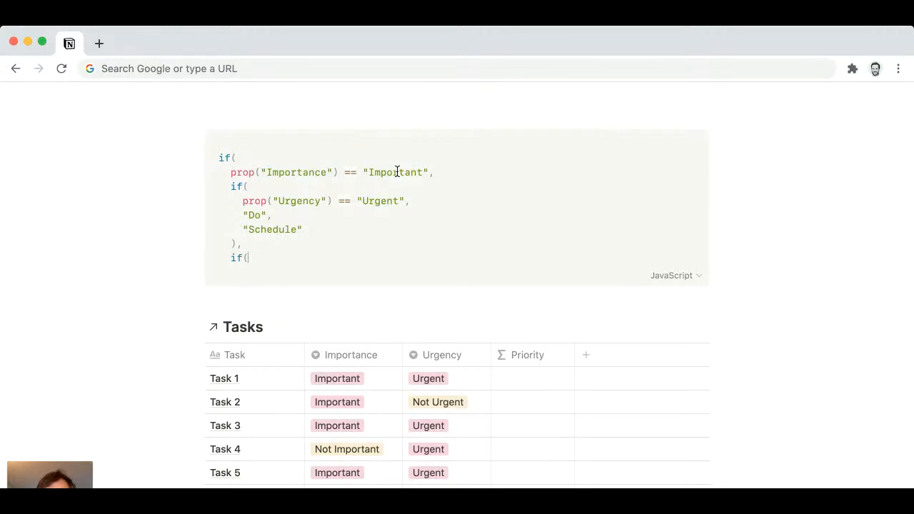
{"action": "key", "text": "Return"}
{"action": "type", "text": "pro"}
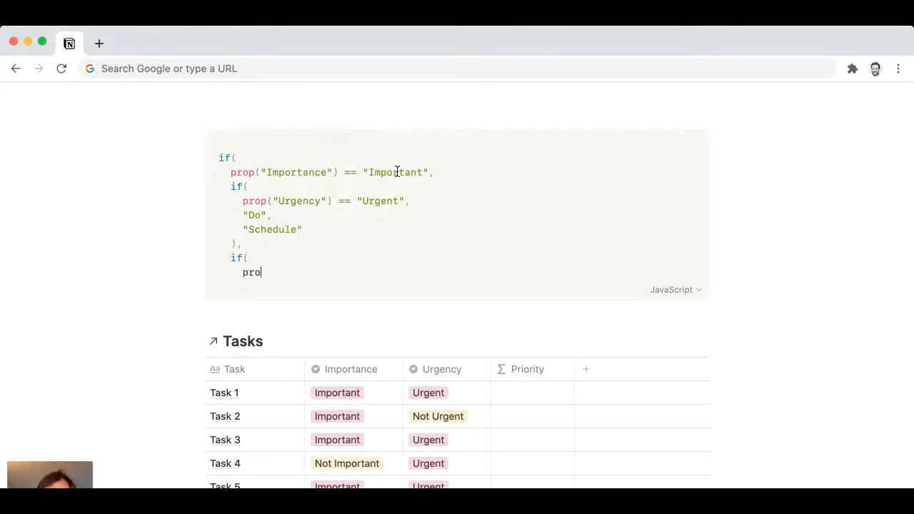
{"action": "type", "text": "p(\"Urgency"}
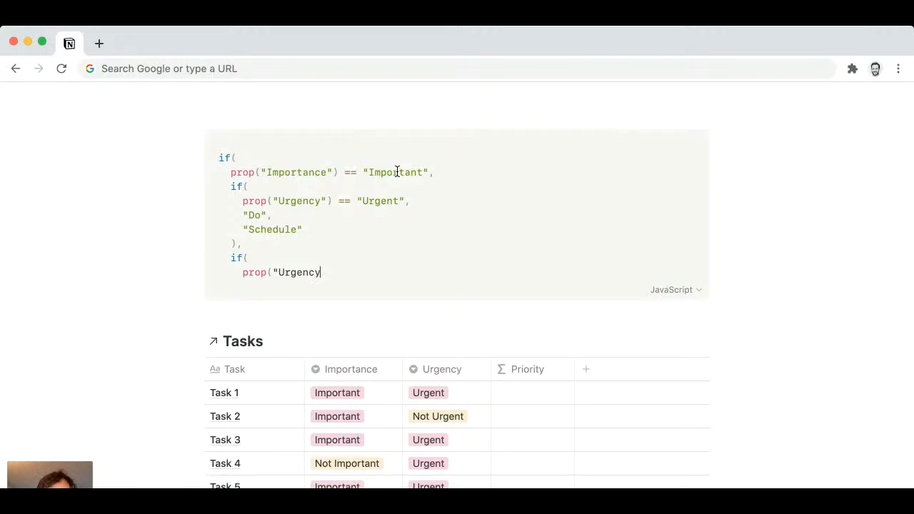
{"action": "type", "text": "\") == \"Urgent\""}
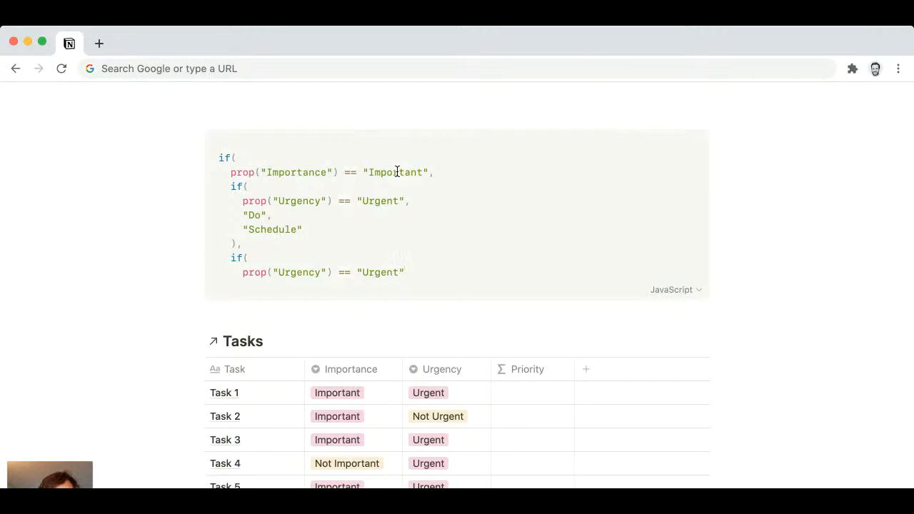
{"action": "type", "text": ","}
{"action": "key", "text": "Return"}
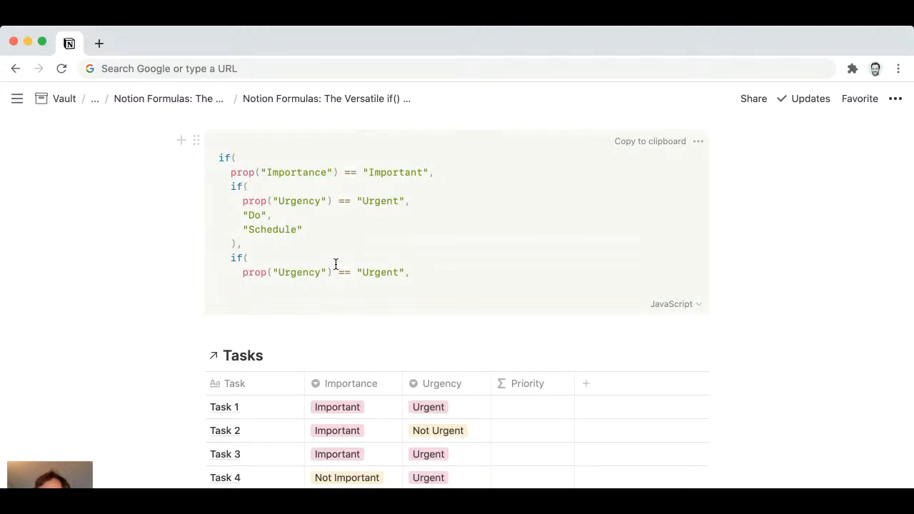
- Complete the second nested if() with "Delegate" as true value and "Eliminate" as false value, closing both it and the outer if()
{"action": "type", "text": "\"Delegate\","}
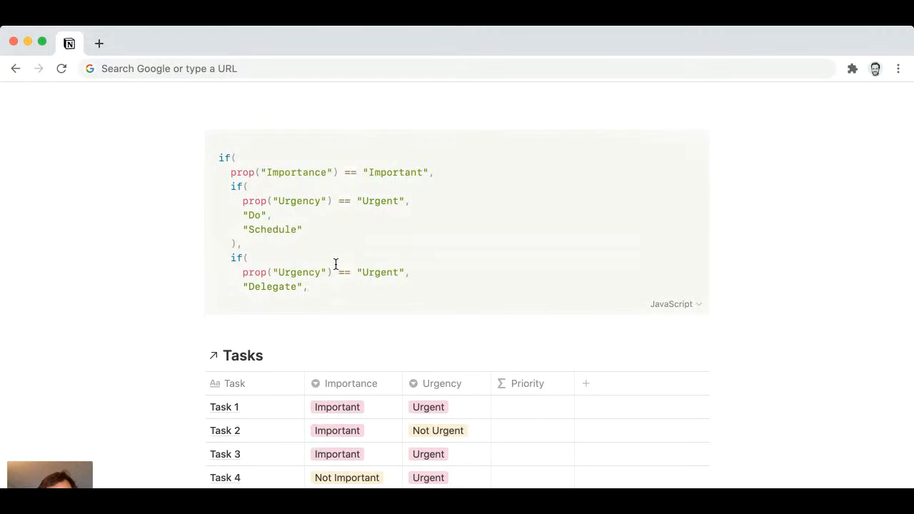
{"action": "key", "text": "Return"}
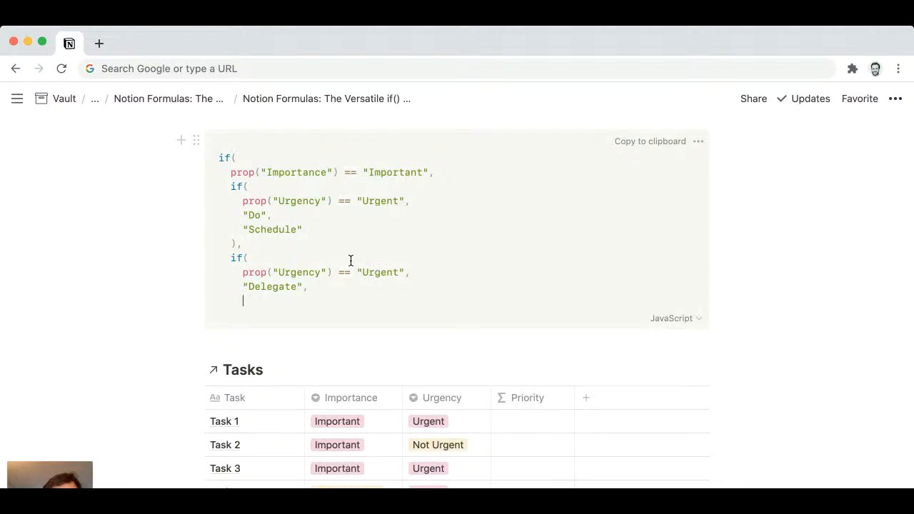
{"action": "type", "text": "\"E"}
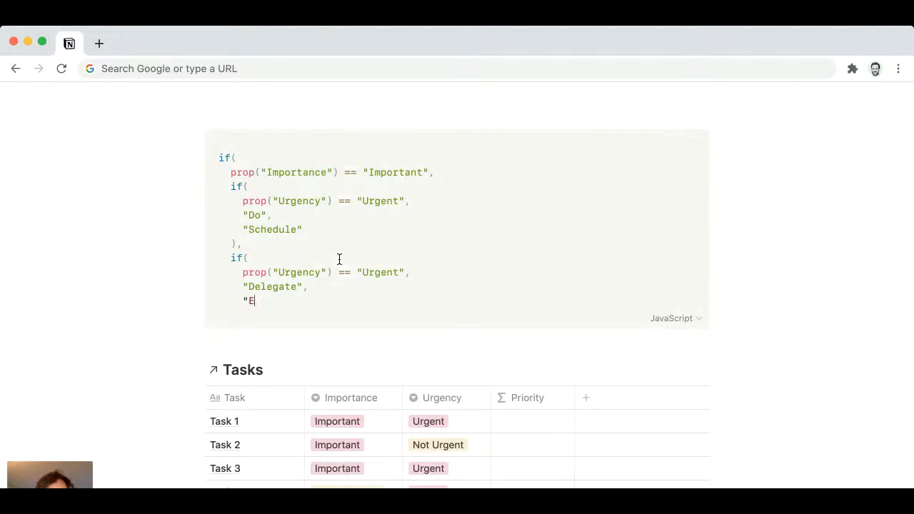
{"action": "type", "text": "liminate\""}
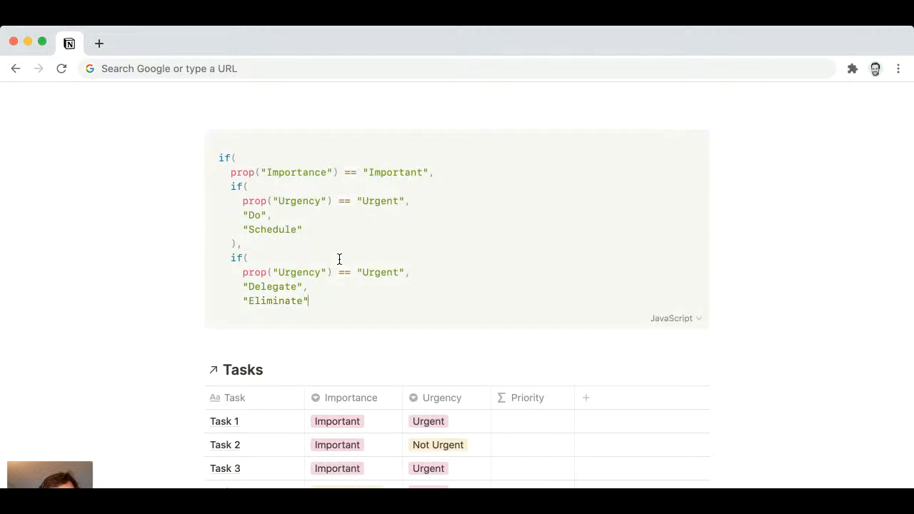
{"action": "key", "text": "Return"}
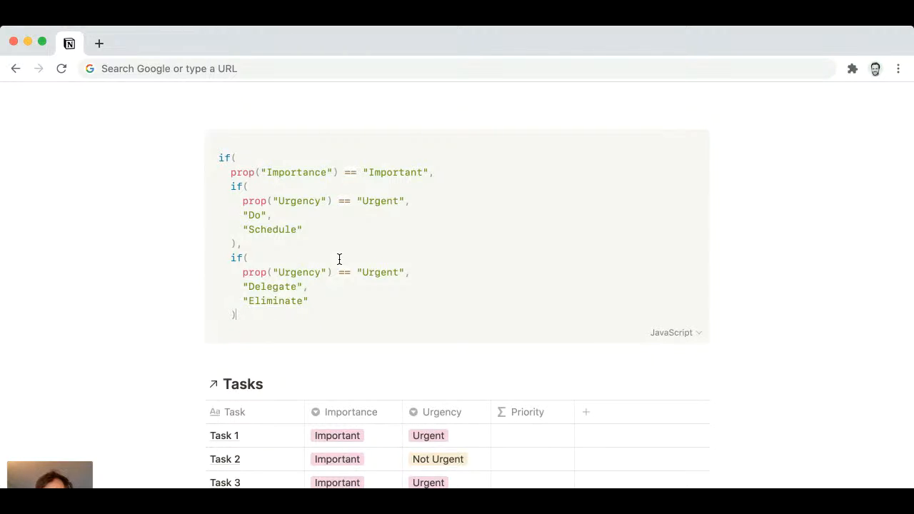
{"action": "key", "text": "Return"}
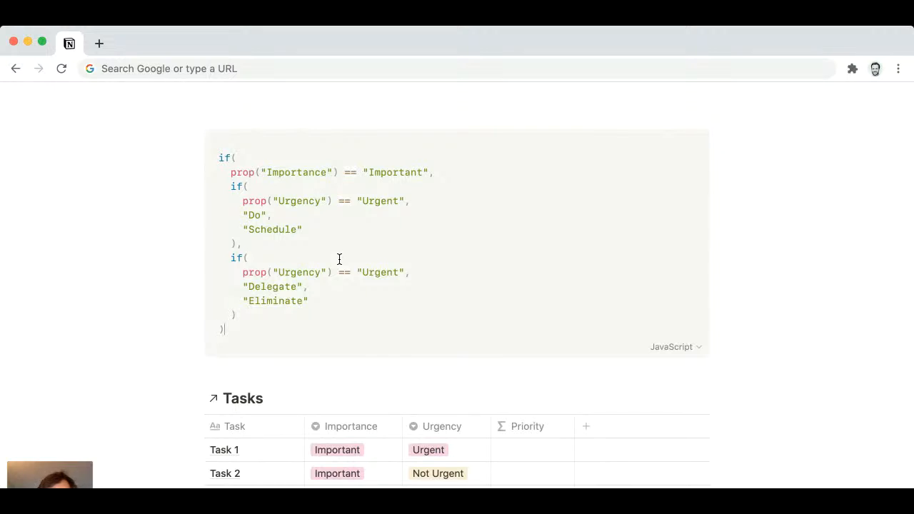
- Copy the finished formula, flatten it to a single line, and apply it to the Tasks table's Priority property
{"action": "key", "text": "super+a"}
{"action": "key", "text": "super+c"}
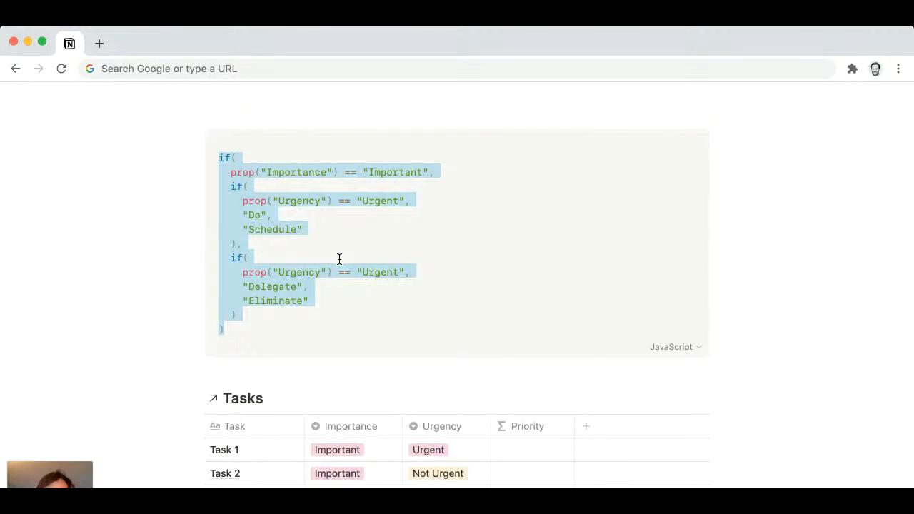
{"action": "left_click", "coordinate": [316, 67]}
{"action": "key", "text": "super+v"}
{"action": "key", "text": "super+a"}
{"action": "key", "text": "super+c"}
{"action": "key", "text": "BackSpace"}
{"action": "scroll", "coordinate": [500, 400], "scroll_direction": "down", "scroll_amount": 2}
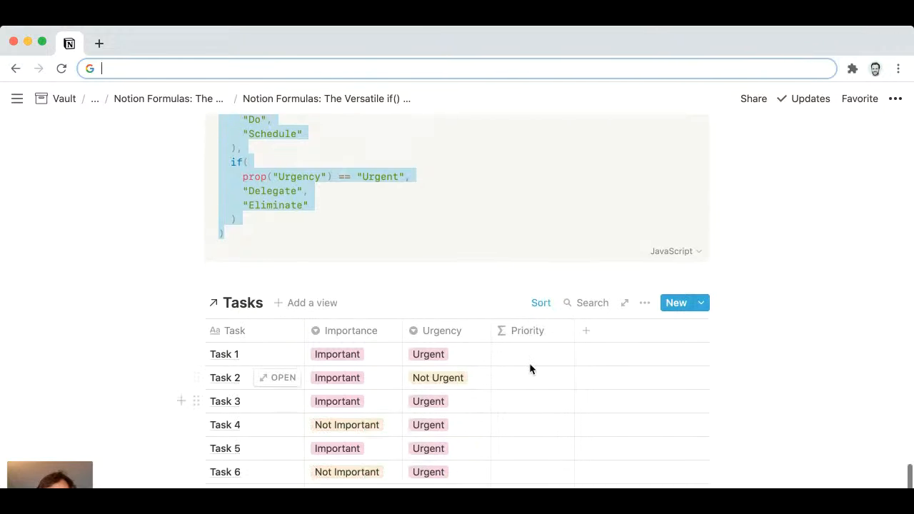
{"action": "left_click", "coordinate": [528, 357]}
{"action": "key", "text": "super+v"}
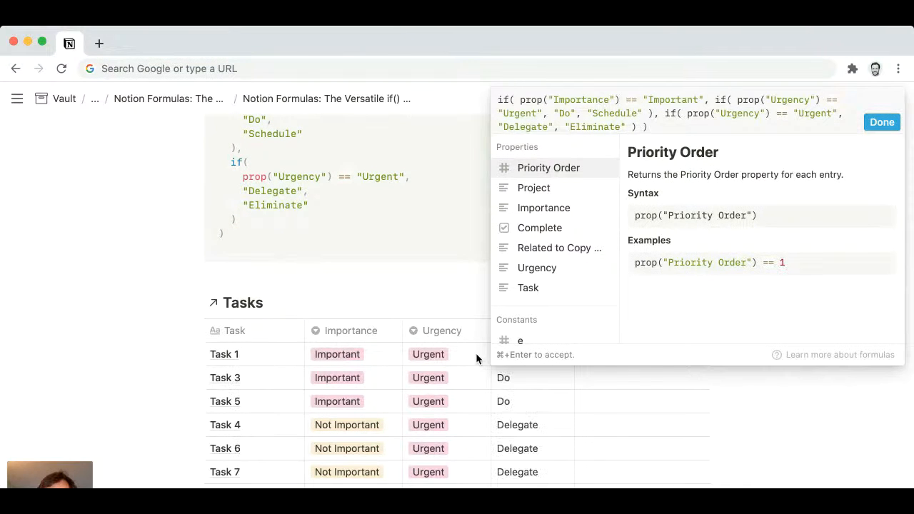
{"action": "left_click", "coordinate": [477, 354]}
- Set Task 1's Urgency to Not Urgent and its Importance to Not Important in the Tasks table
{"action": "scroll", "coordinate": [433, 410], "scroll_direction": "down", "scroll_amount": 2}
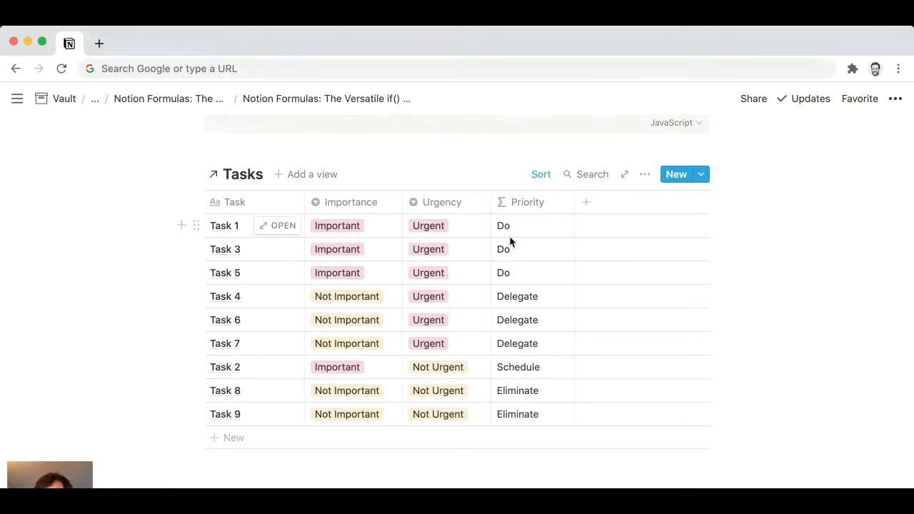
{"action": "left_click", "coordinate": [424, 224]}
{"action": "left_click", "coordinate": [446, 292]}
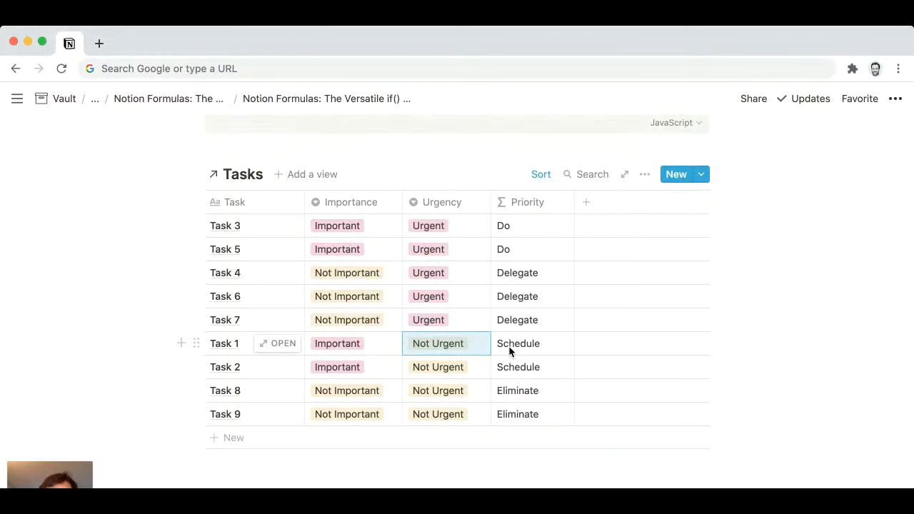
{"action": "left_click", "coordinate": [372, 342]}
{"action": "left_click", "coordinate": [374, 409]}
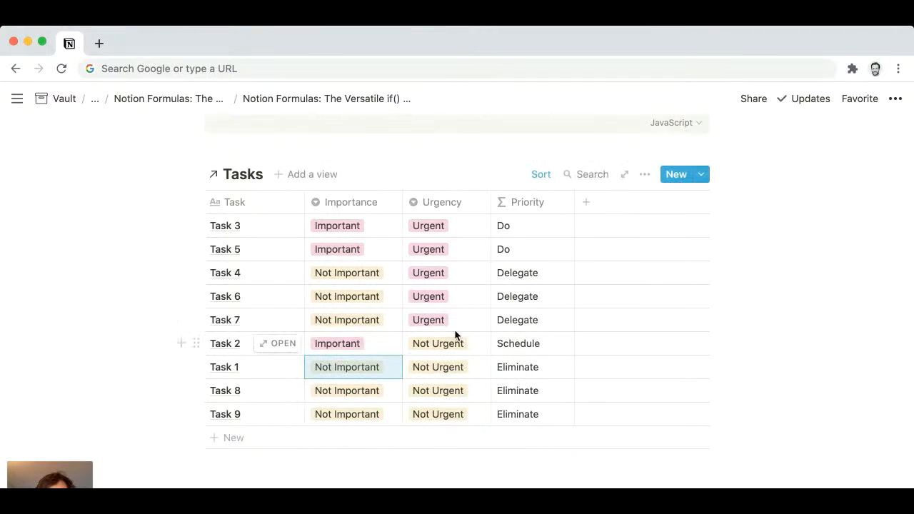
- Examine the Priority values and row order in the Tasks table, and compare them with the nested if() formula above
{"action": "scroll", "coordinate": [499, 313], "scroll_direction": "up", "scroll_amount": 1}
{"action": "scroll", "coordinate": [499, 314], "scroll_direction": "down", "scroll_amount": 1}
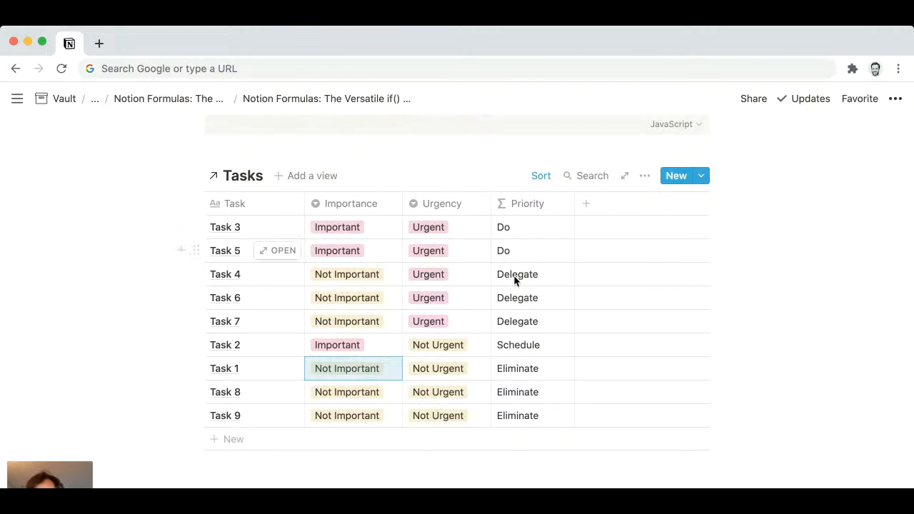
{"action": "scroll", "coordinate": [513, 278], "scroll_direction": "up", "scroll_amount": 3}
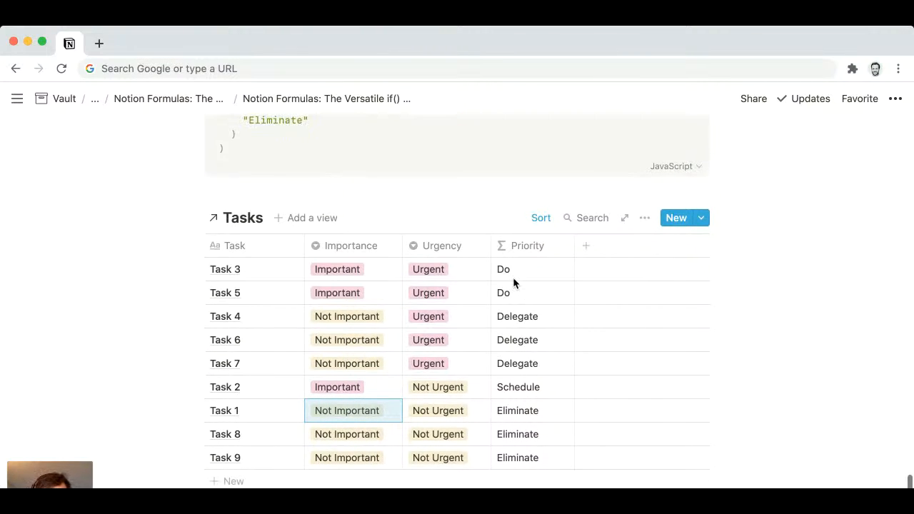
{"action": "scroll", "coordinate": [510, 311], "scroll_direction": "up", "scroll_amount": 3}
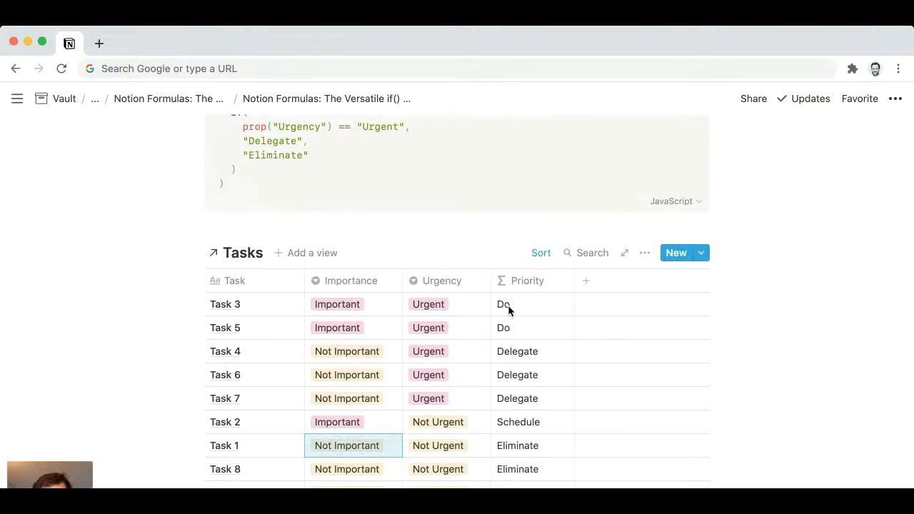
{"action": "scroll", "coordinate": [509, 309], "scroll_direction": "up", "scroll_amount": 2}
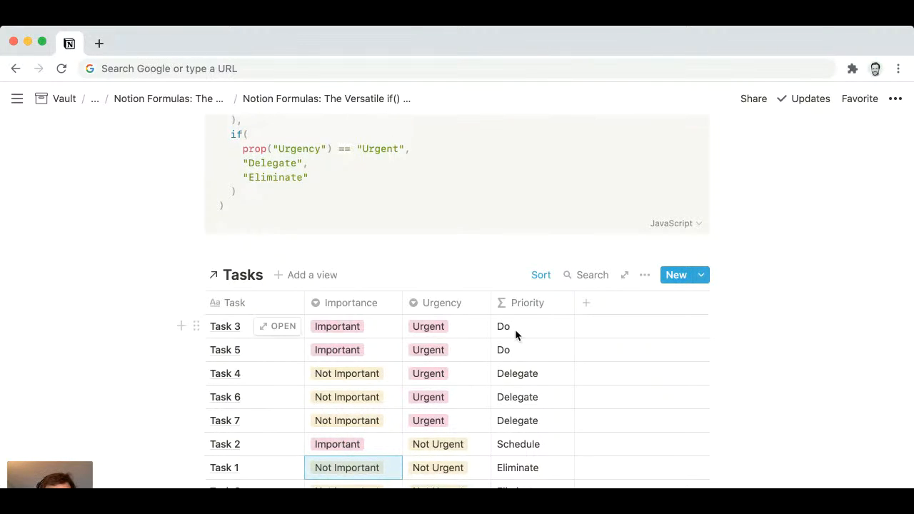
{"action": "scroll", "coordinate": [518, 372], "scroll_direction": "down", "scroll_amount": 3}
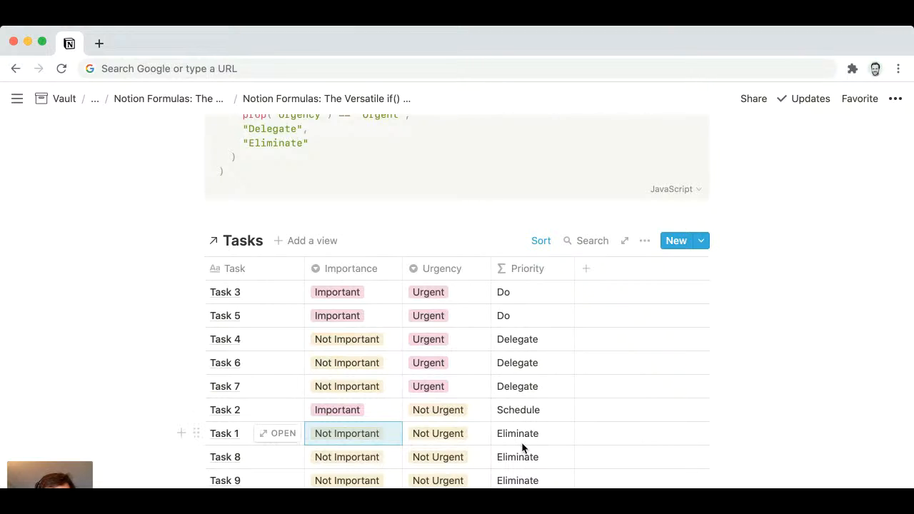
{"action": "scroll", "coordinate": [522, 448], "scroll_direction": "up", "scroll_amount": 6}
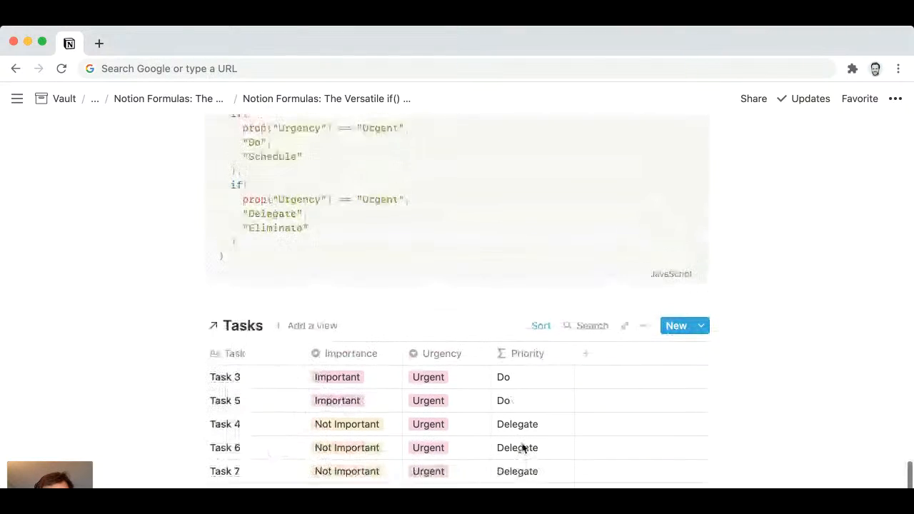
{"action": "scroll", "coordinate": [522, 448], "scroll_direction": "up", "scroll_amount": 4}
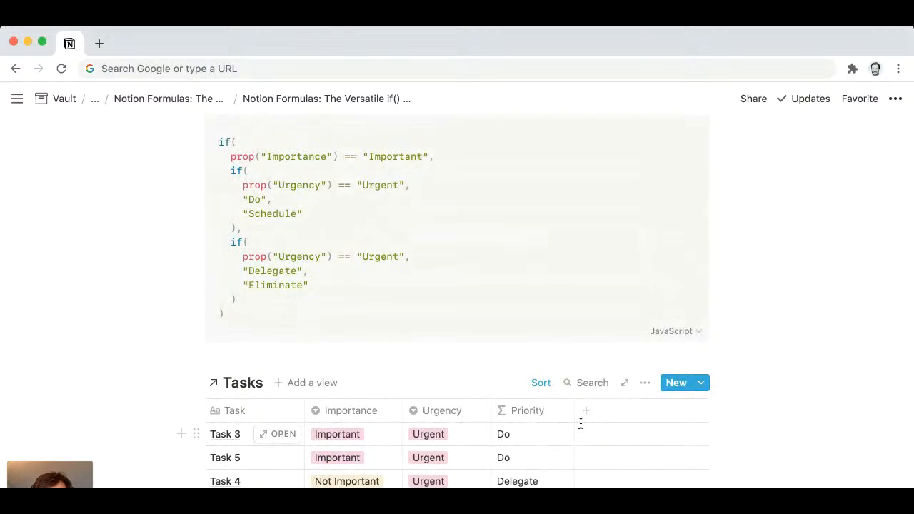
- Show the hidden Priority Order property in the Tasks table view
{"action": "left_click", "coordinate": [647, 383]}
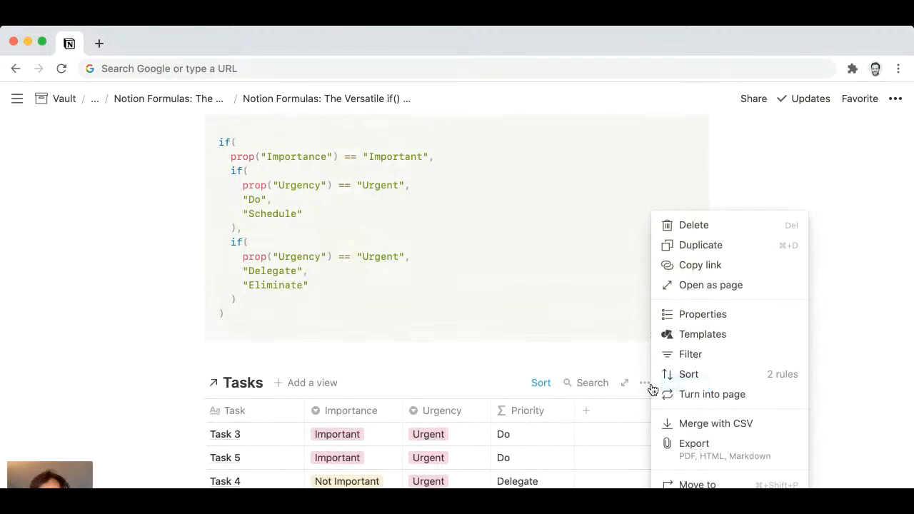
{"action": "left_click", "coordinate": [701, 316]}
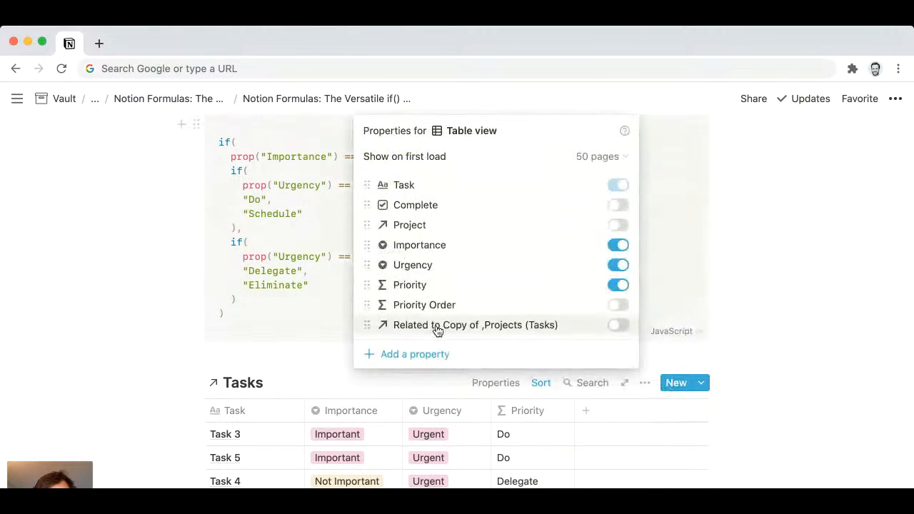
{"action": "left_click", "coordinate": [617, 305]}
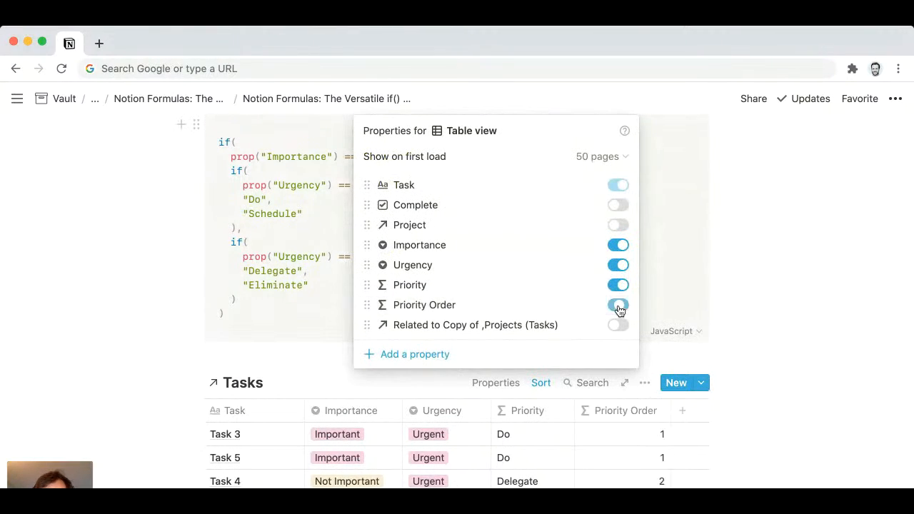
- Clear the existing formula from the Priority Order property of the Tasks table
{"action": "left_click", "coordinate": [585, 430]}
{"action": "left_click", "coordinate": [626, 433]}
{"action": "key", "text": "ctrl+a"}
{"action": "key", "text": "BackSpace"}
{"action": "key", "text": "Escape"}
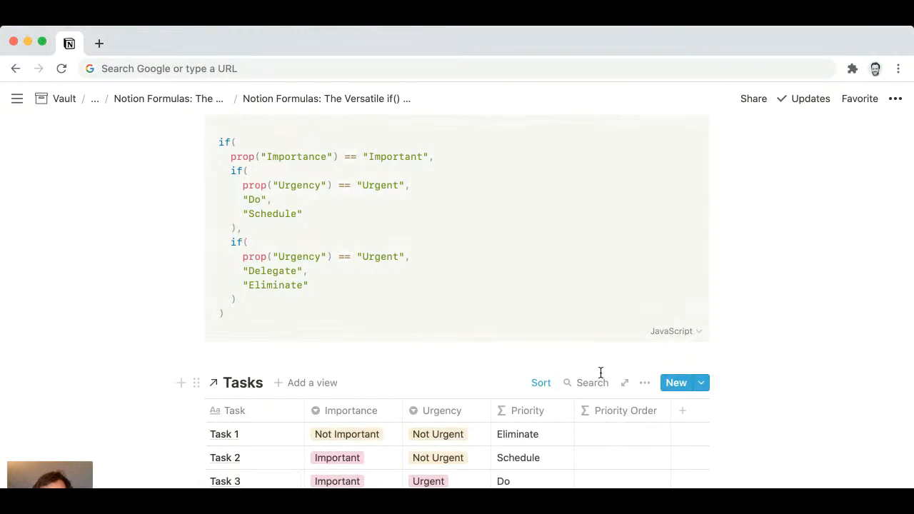
{"action": "scroll", "coordinate": [599, 447], "scroll_direction": "down", "scroll_amount": 4}
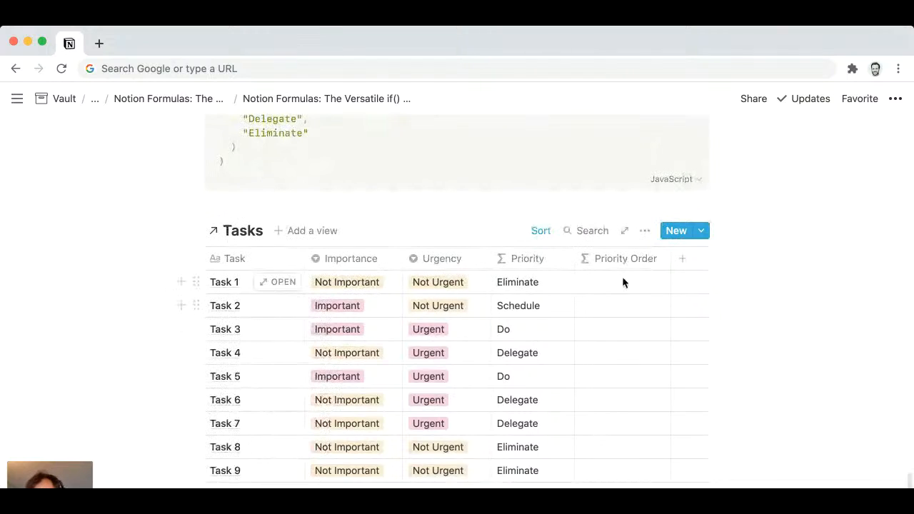
{"action": "scroll", "coordinate": [621, 295], "scroll_direction": "up", "scroll_amount": 1}
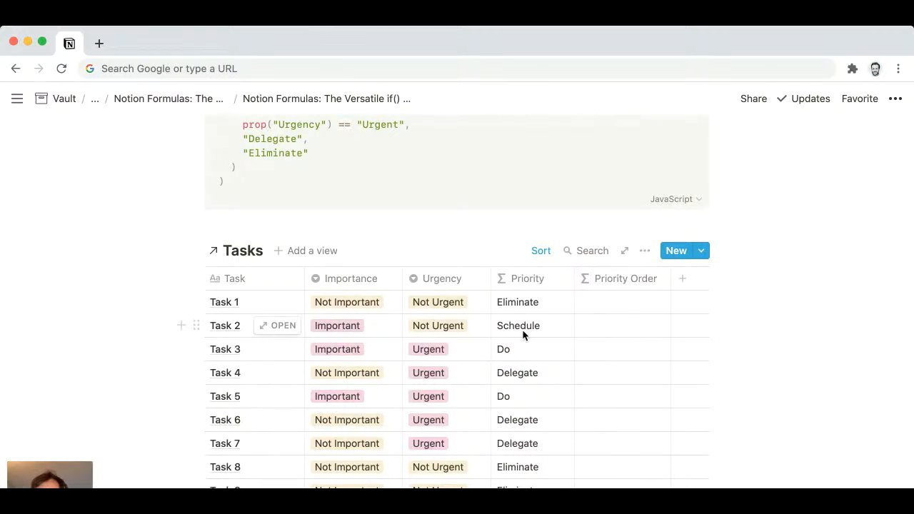
- Replace the formula in the code block above the Tasks table with an if() returning 1 when prop("Priority") == "Do"
{"action": "scroll", "coordinate": [524, 329], "scroll_direction": "up", "scroll_amount": 3}
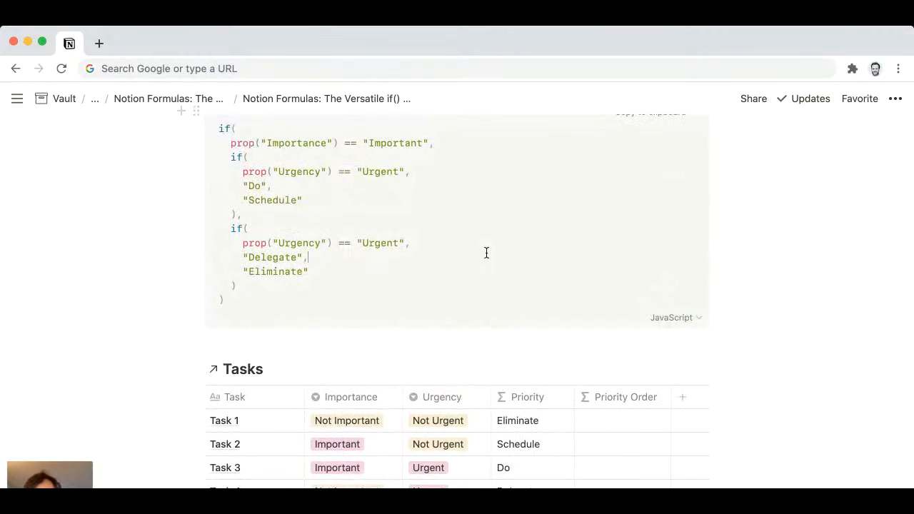
{"action": "triple_click", "coordinate": [487, 253]}
{"action": "type", "text": "if("}
{"action": "key", "text": "Return"}
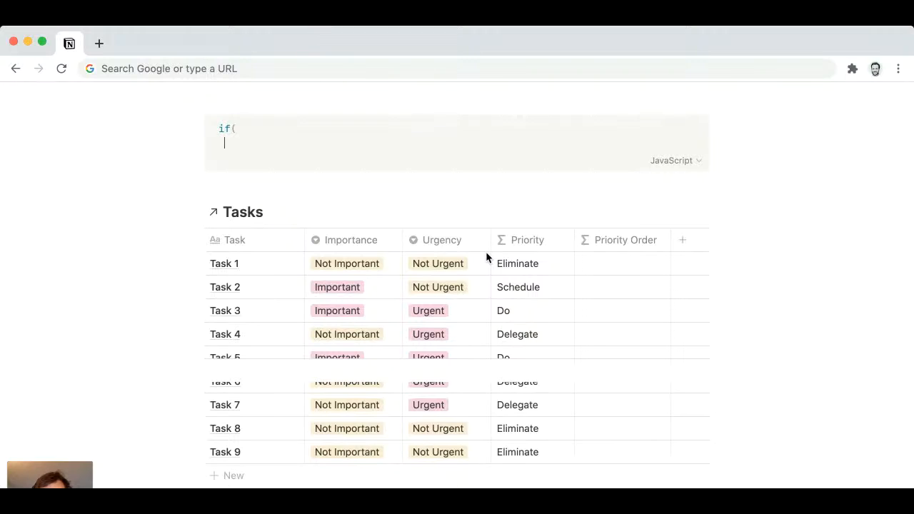
{"action": "type", "text": "prop(\"Priority\") "}
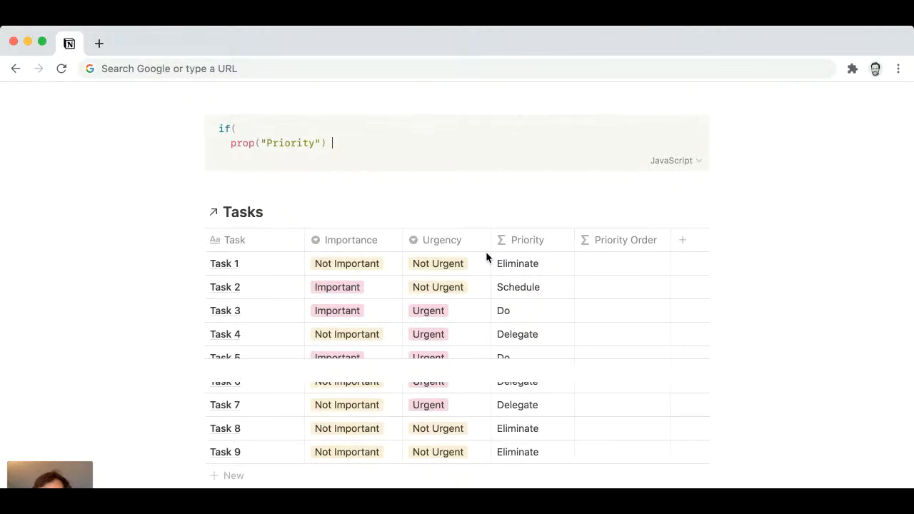
{"action": "type", "text": "== \"Do\","}
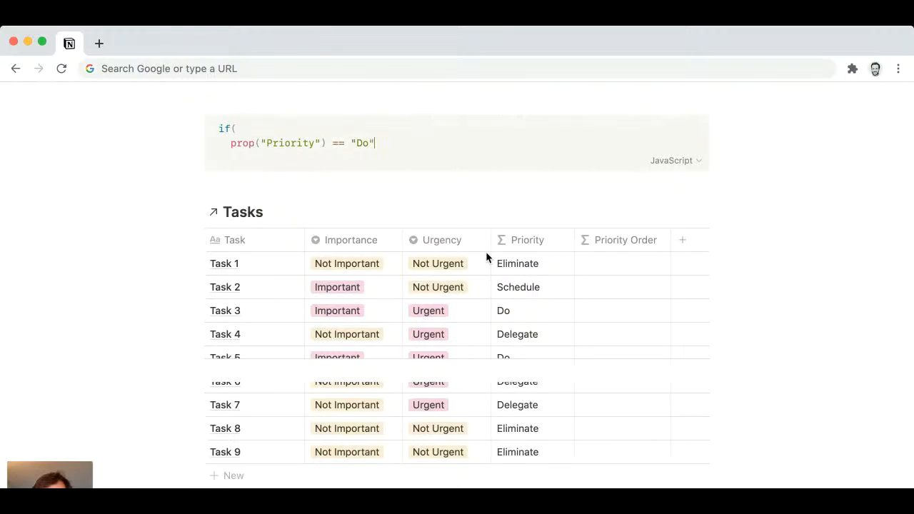
{"action": "key", "text": "Return"}
{"action": "type", "text": "1,"}
{"action": "key", "text": "Return"}
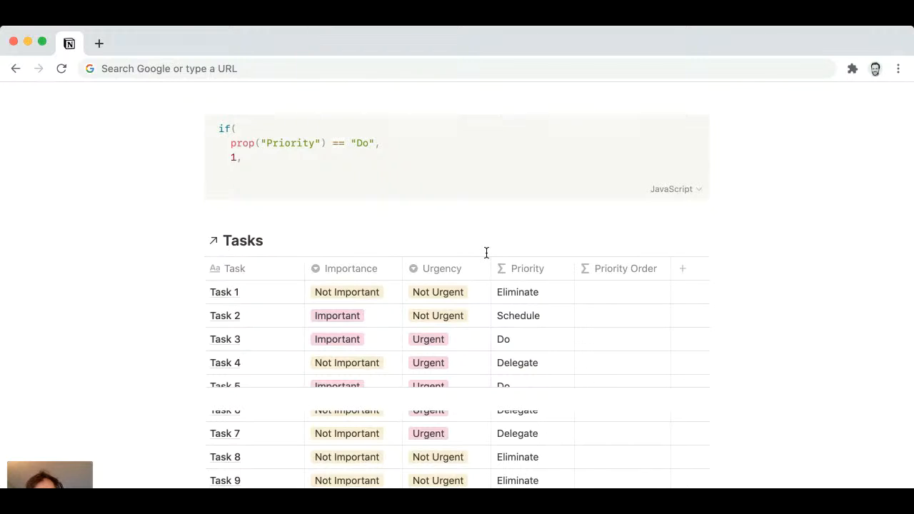
- Nest a second if() on its own indented lines that returns 2 when prop("Priority") == "Schedule"
{"action": "type", "text": "if("}
{"action": "key", "text": "Return"}
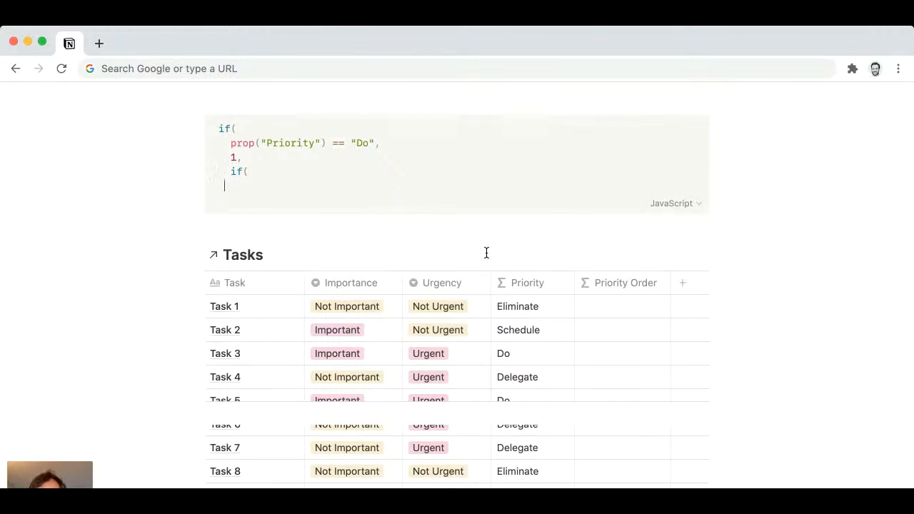
{"action": "type", "text": "prop(\"p"}
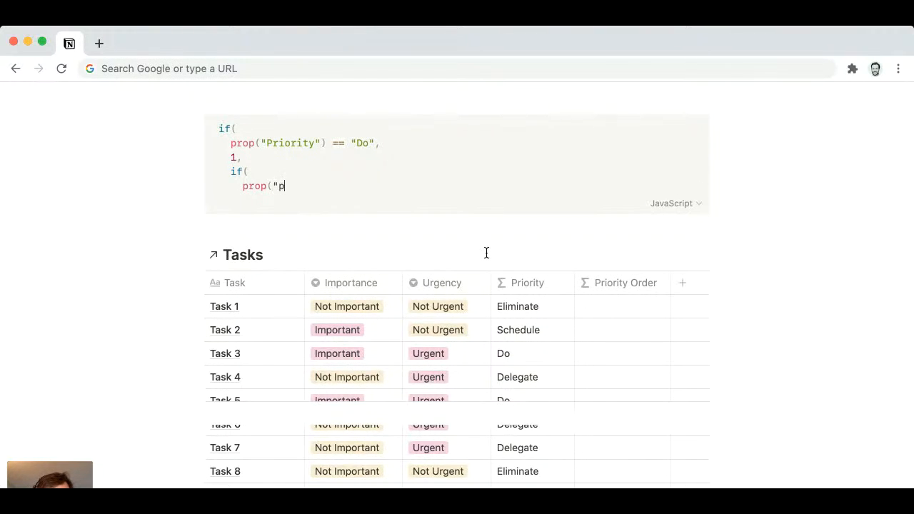
{"action": "key", "text": "BackSpace"}
{"action": "type", "text": "Priori"}
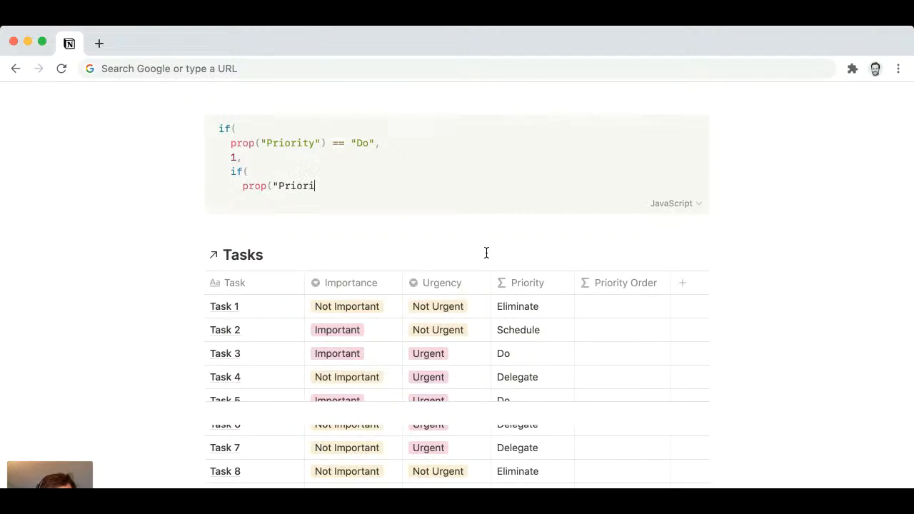
{"action": "type", "text": "ty\") == "}
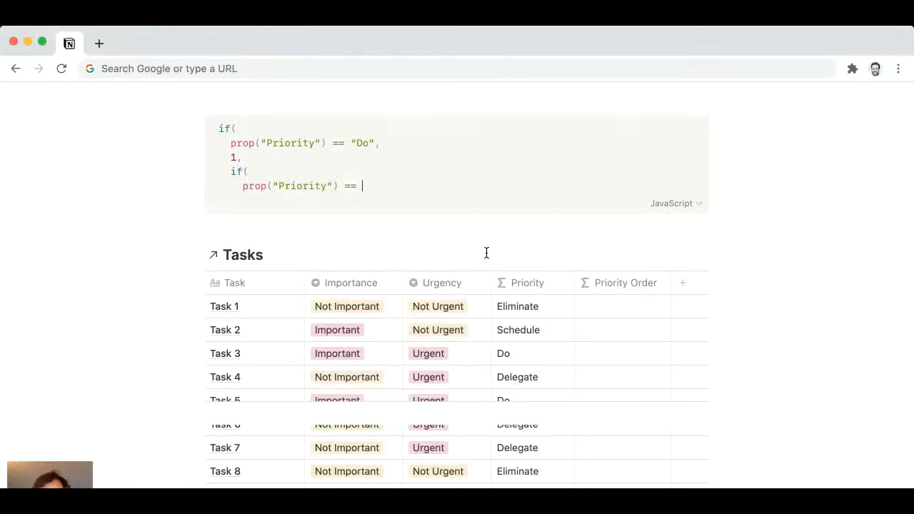
{"action": "type", "text": "\"Schedule\""}
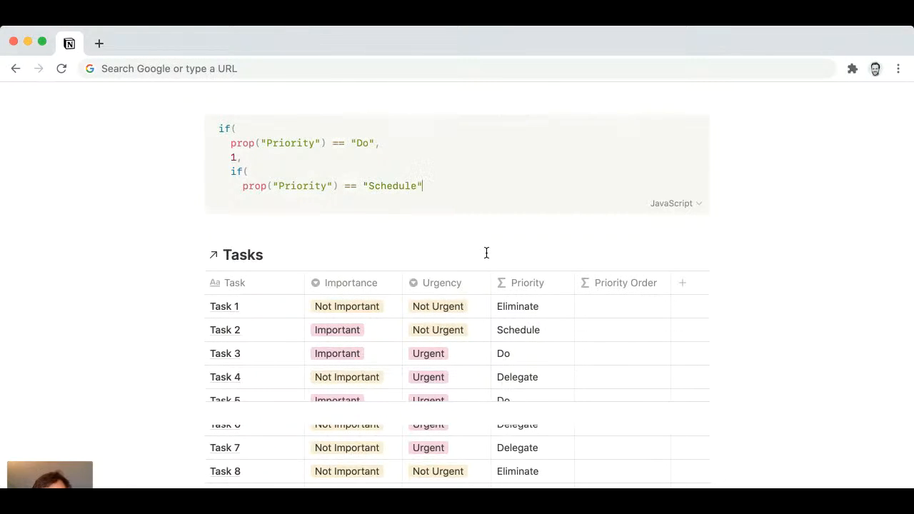
{"action": "type", "text": ","}
{"action": "key", "text": "Return"}
{"action": "type", "text": "2,"}
{"action": "key", "text": "Return"}
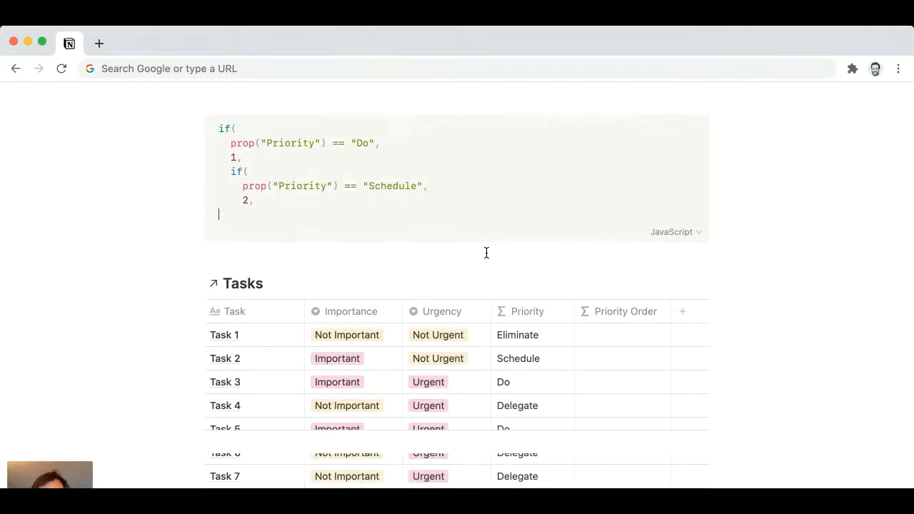
- Nest a third if() inside the second that returns 3 when prop("Priority") == "Delegate"
{"action": "type", "text": "if("}
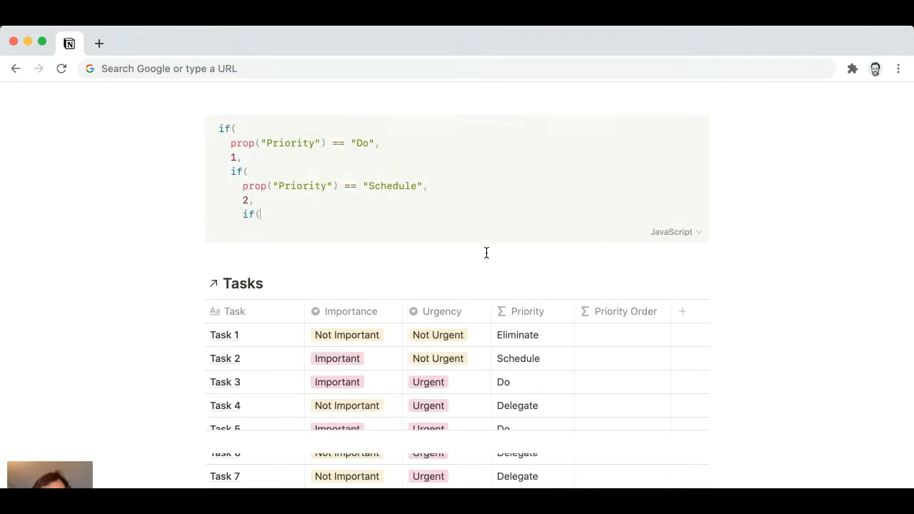
{"action": "key", "text": "Return"}
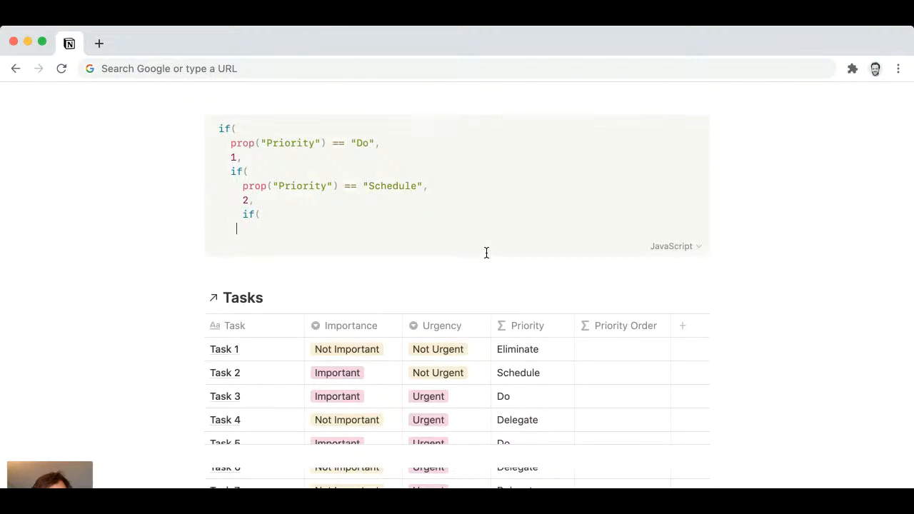
{"action": "type", "text": "prop(\"Priog"}
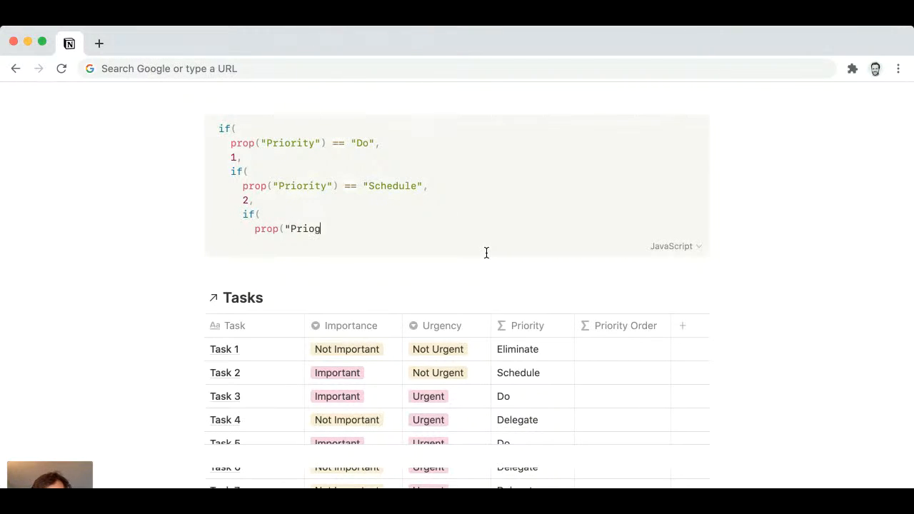
{"action": "key", "text": "BackSpace"}
{"action": "type", "text": "rity\""}
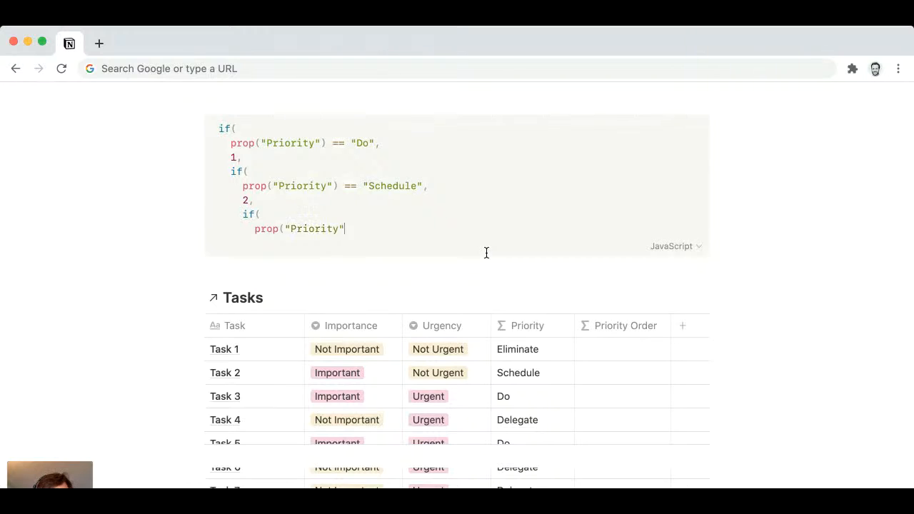
{"action": "type", "text": ") == \""}
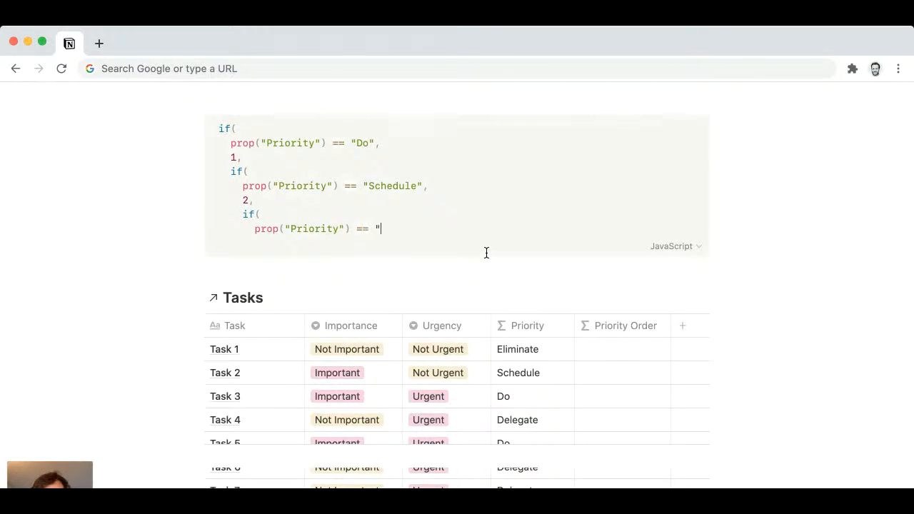
{"action": "type", "text": "Delegate\""}
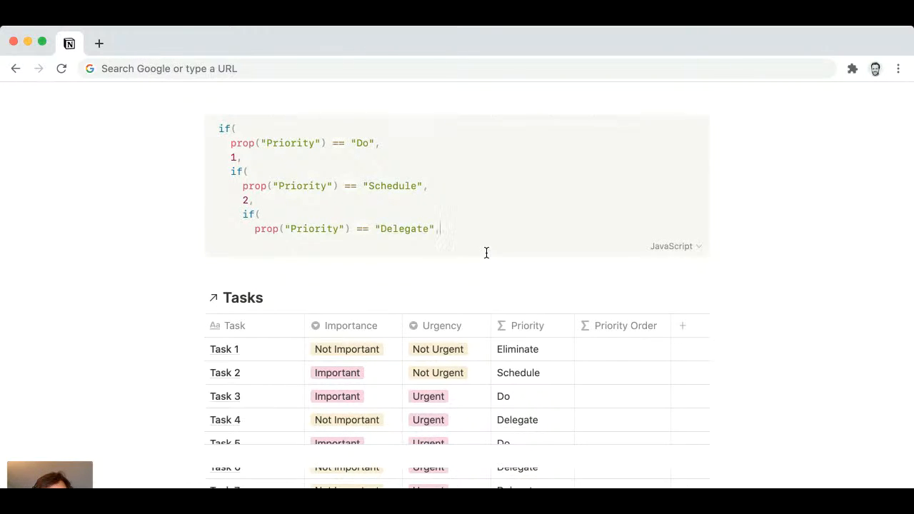
{"action": "type", "text": ","}
{"action": "key", "text": "Return"}
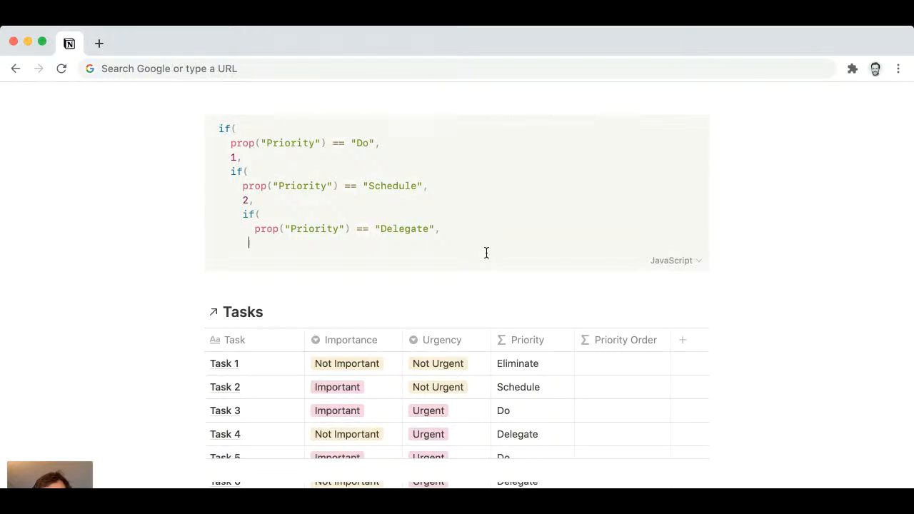
{"action": "type", "text": "3,"}
{"action": "key", "text": "Return"}
- Add 4 as the innermost if()'s fallback value and close all three if() functions on separate lines
{"action": "type", "text": "4"}
{"action": "key", "text": "Return"}
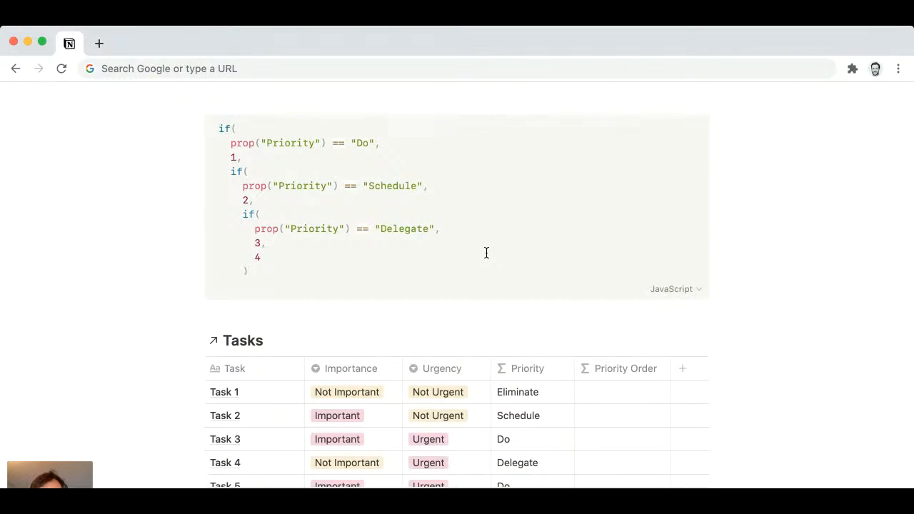
{"action": "key", "text": "Return"}
{"action": "key", "text": "Return"}
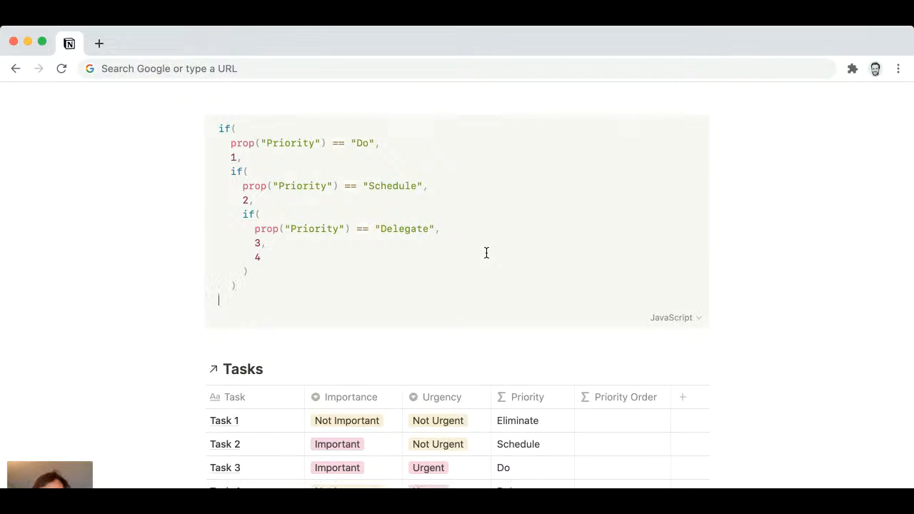
- Copy the whole nested formula, flatten it to a single line, and apply it to the Priority Order property of the Tasks table
{"action": "key", "text": "ctrl+a"}
{"action": "key", "text": "ctrl+c"}
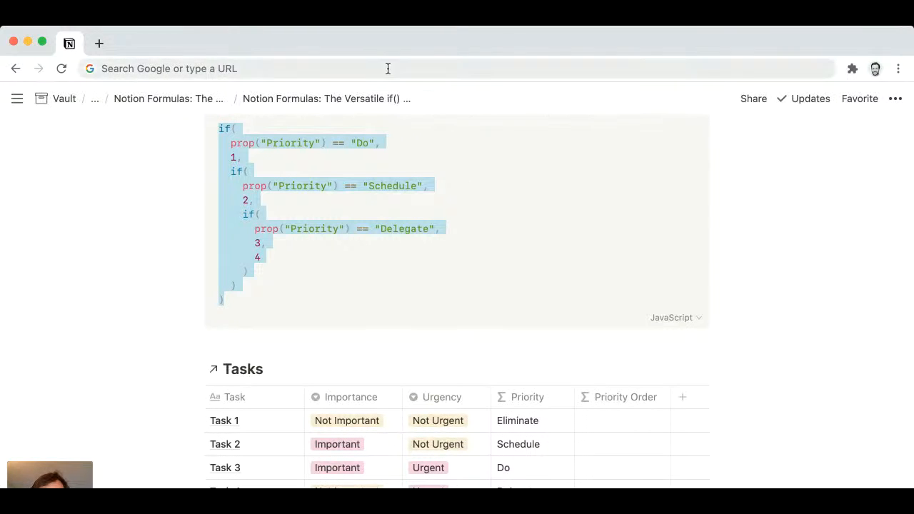
{"action": "left_click", "coordinate": [388, 68]}
{"action": "key", "text": "ctrl+v"}
{"action": "key", "text": "ctrl+a"}
{"action": "key", "text": "ctrl+x"}
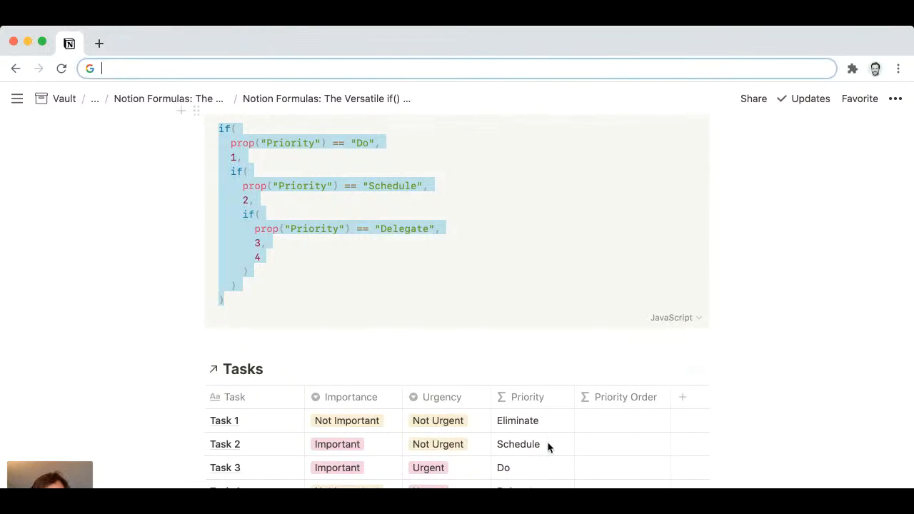
{"action": "left_click", "coordinate": [615, 420]}
{"action": "key", "text": "ctrl+v"}
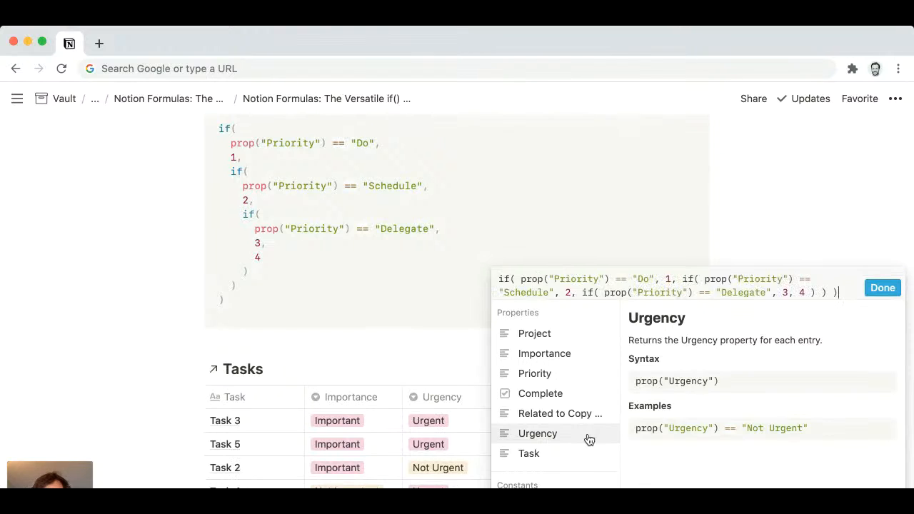
{"action": "key", "text": "Escape"}
- Examine the Tasks table's Priority Order values and sort rules, and compare them with the nested if() formula above
{"action": "scroll", "coordinate": [542, 450], "scroll_direction": "down", "scroll_amount": 5}
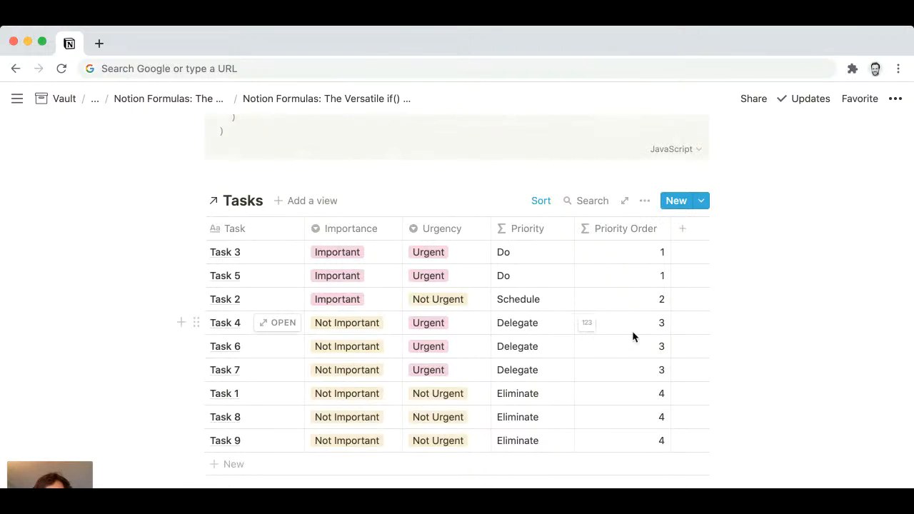
{"action": "left_click", "coordinate": [541, 200]}
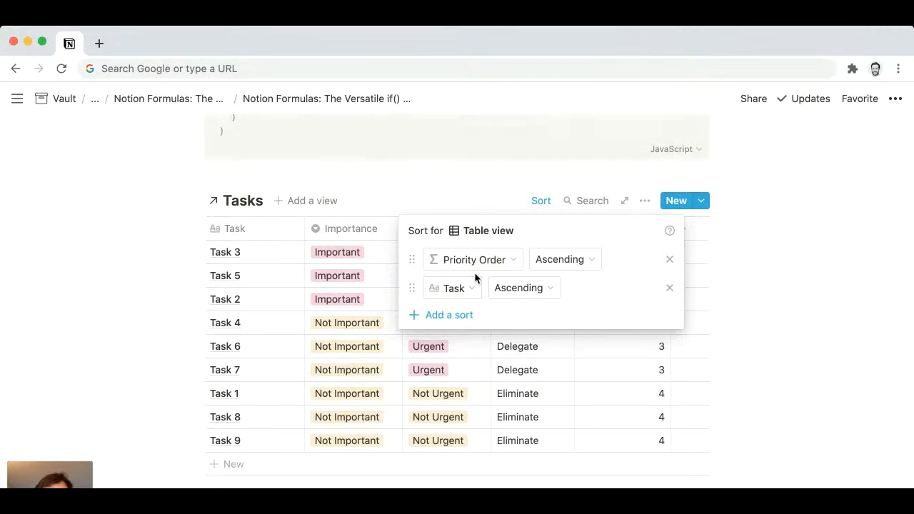
{"action": "left_click", "coordinate": [130, 280]}
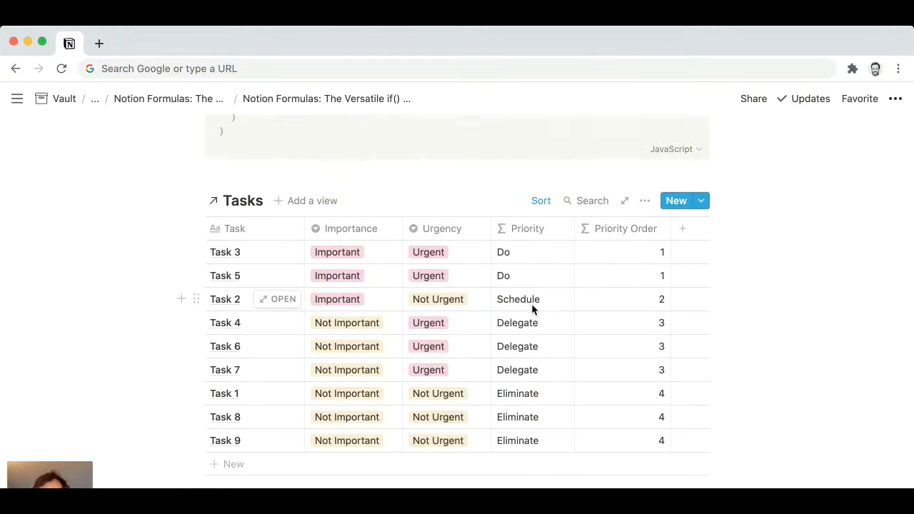
{"action": "scroll", "coordinate": [531, 304], "scroll_direction": "up", "scroll_amount": 5}
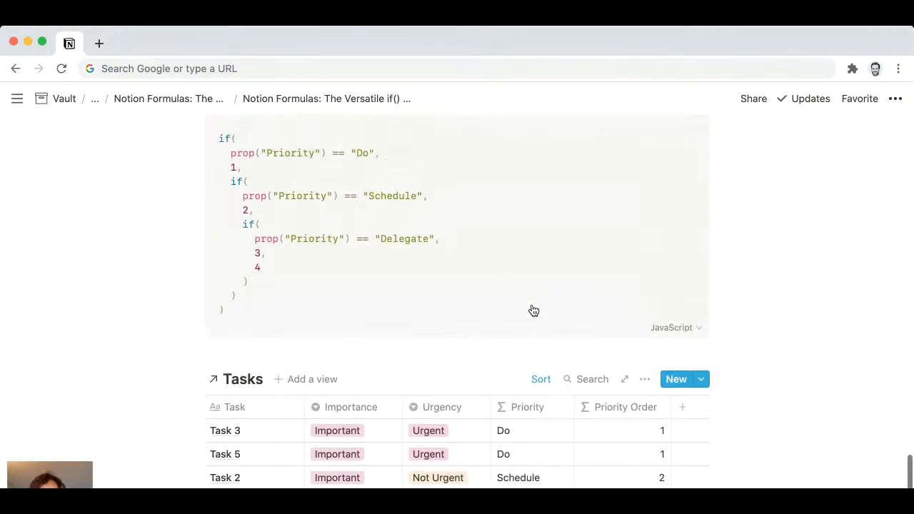
{"action": "scroll", "coordinate": [531, 304], "scroll_direction": "down", "scroll_amount": 5}
{"action": "scroll", "coordinate": [532, 305], "scroll_direction": "down", "scroll_amount": 1}
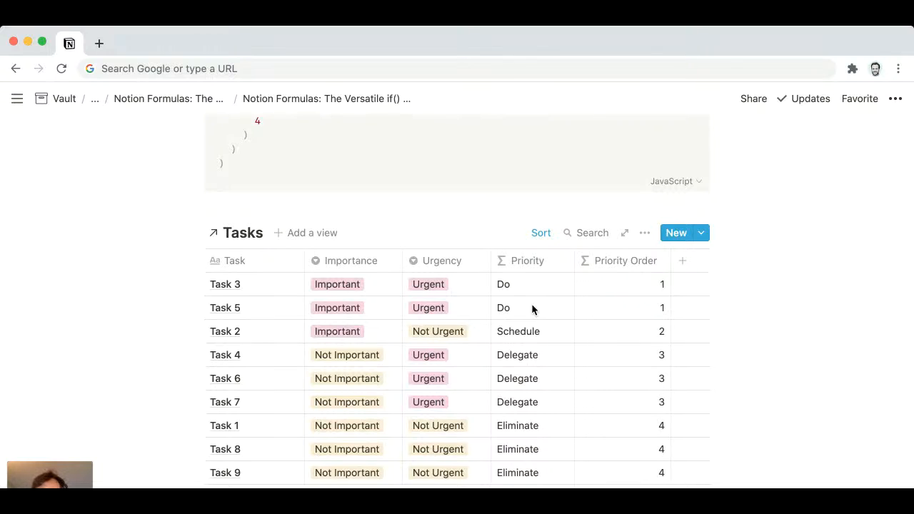
- Return to the title section at the beginning of the page, passing back over the earlier if() examples
{"action": "scroll", "coordinate": [532, 307], "scroll_direction": "up", "scroll_amount": 3}
{"action": "scroll", "coordinate": [532, 304], "scroll_direction": "up", "scroll_amount": 15}
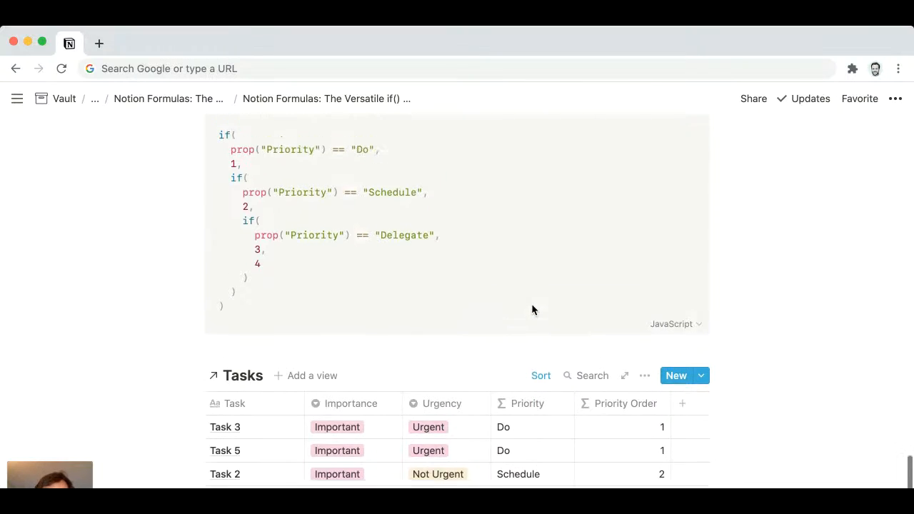
{"action": "scroll", "coordinate": [533, 305], "scroll_direction": "up", "scroll_amount": 10}
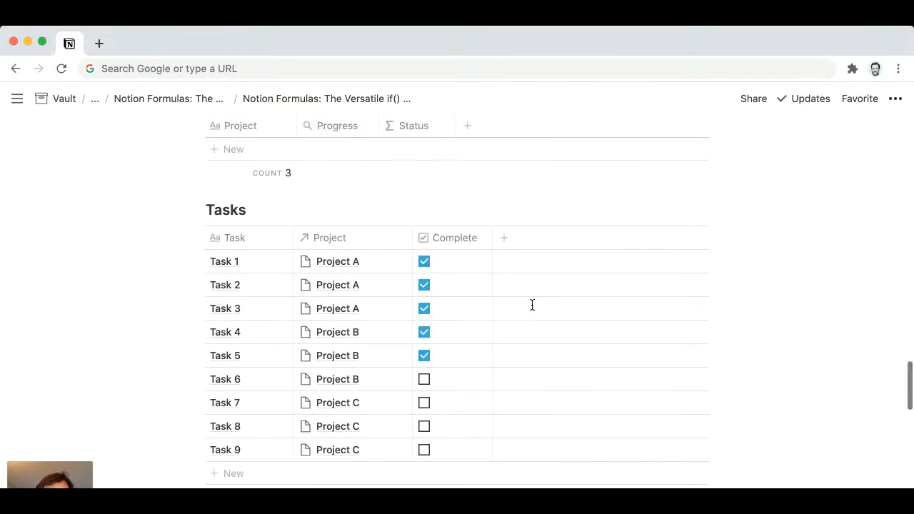
{"action": "scroll", "coordinate": [533, 305], "scroll_direction": "up", "scroll_amount": 15}
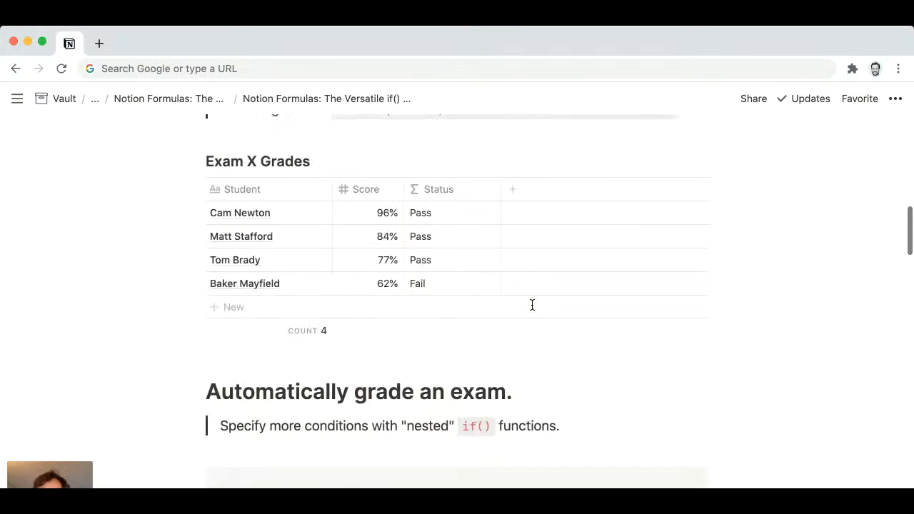
{"action": "scroll", "coordinate": [532, 305], "scroll_direction": "up", "scroll_amount": 5}
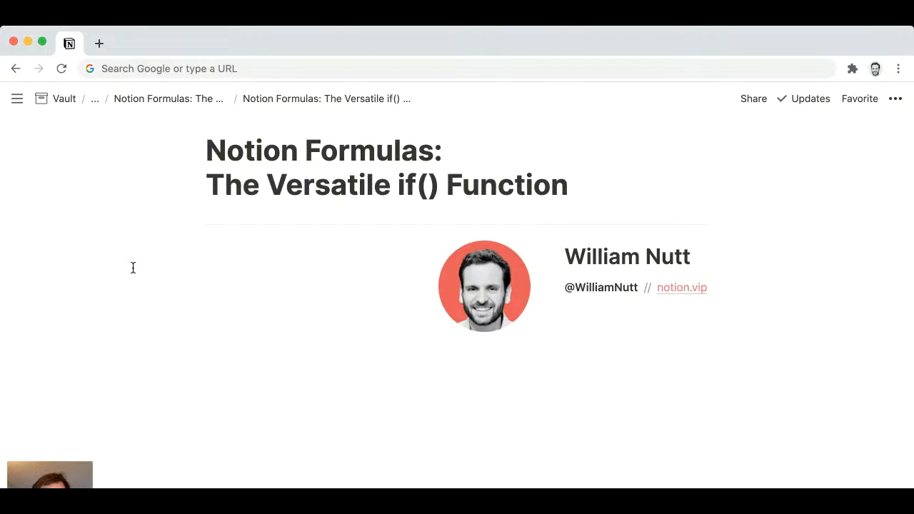
{"action": "scroll", "coordinate": [133, 268], "scroll_direction": "up", "scroll_amount": 1}
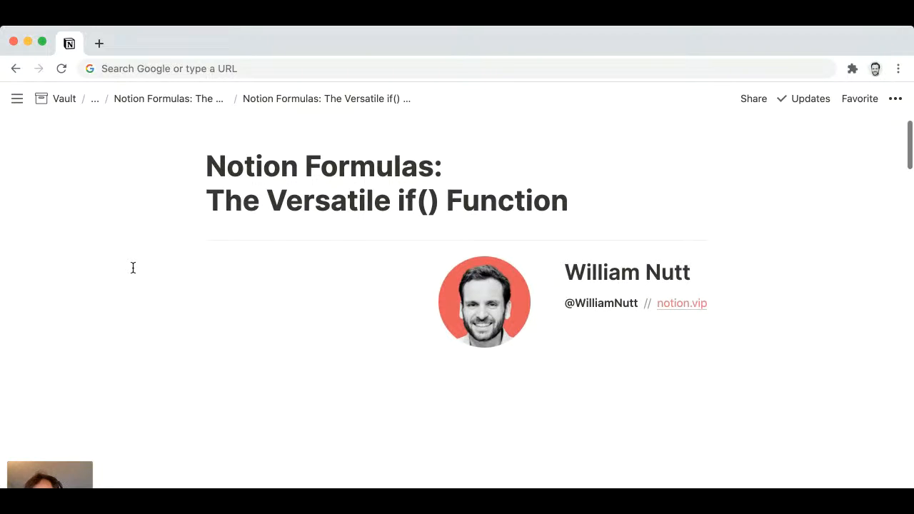